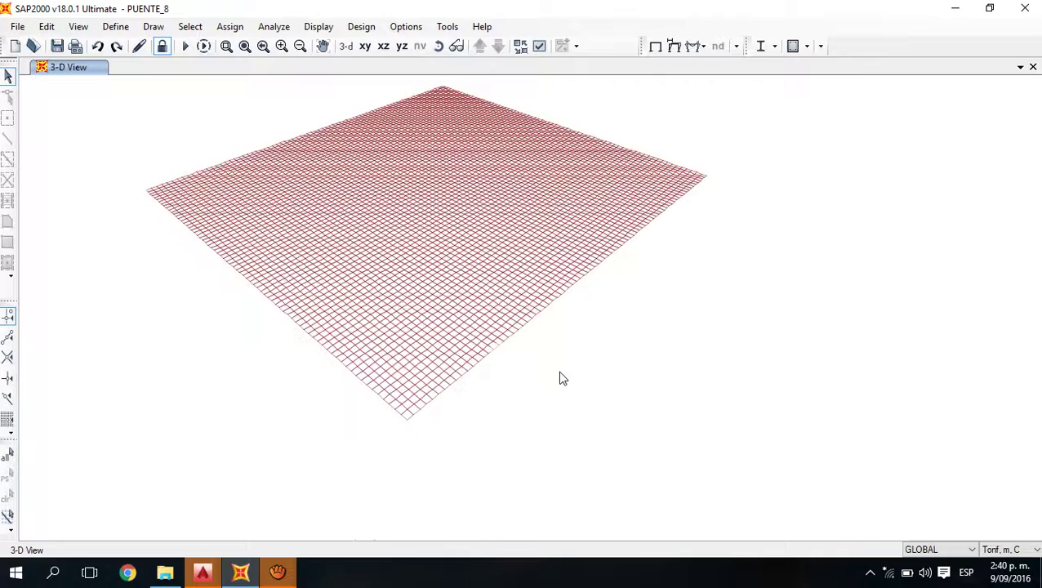
- Review the LOSA area section's shell properties without changing them
scroll(562, 378, "up", 3)
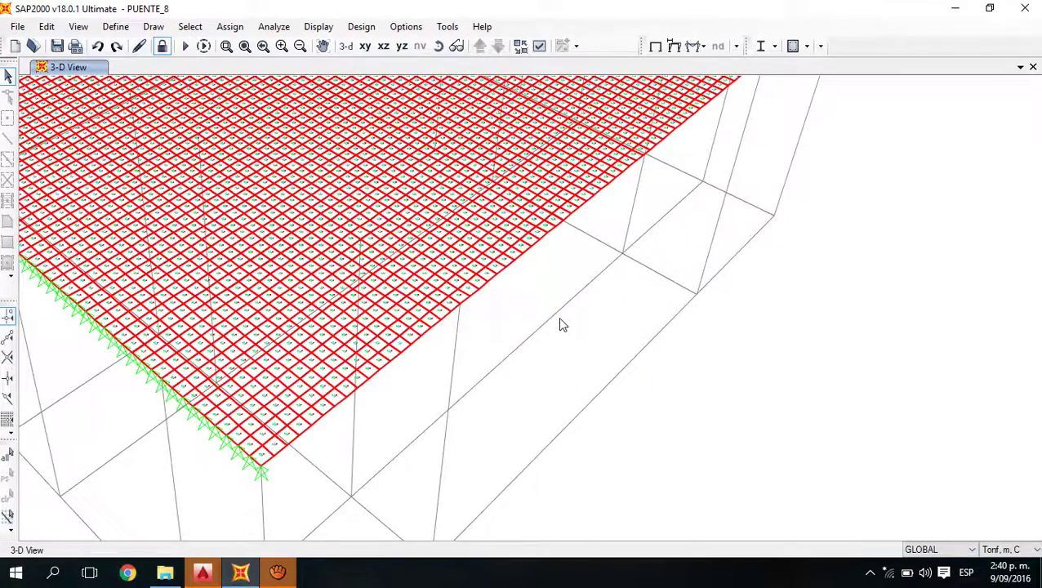
scroll(559, 319, "down", 5)
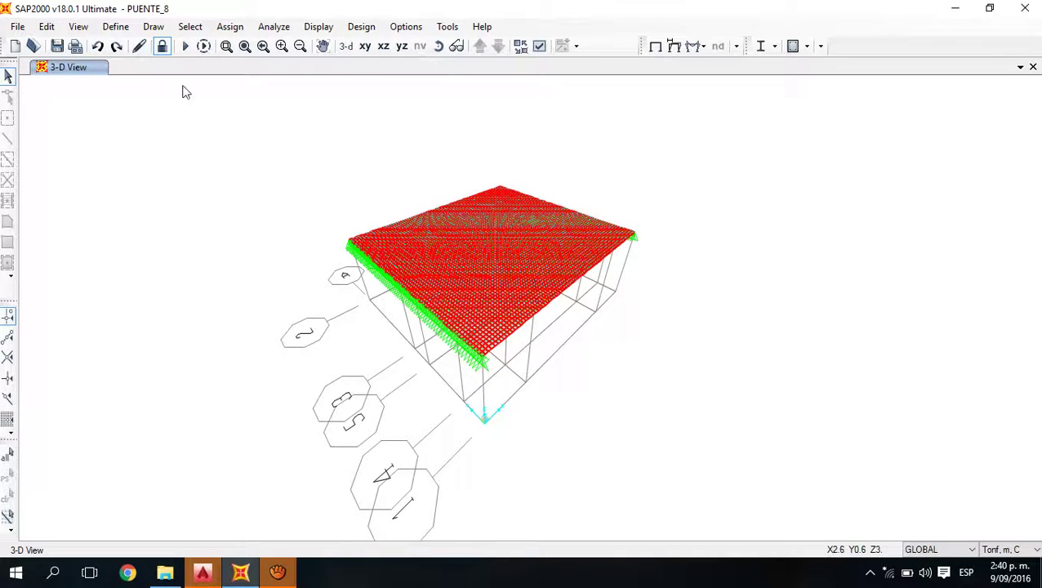
left_click(115, 26)
mouse_move(155, 72)
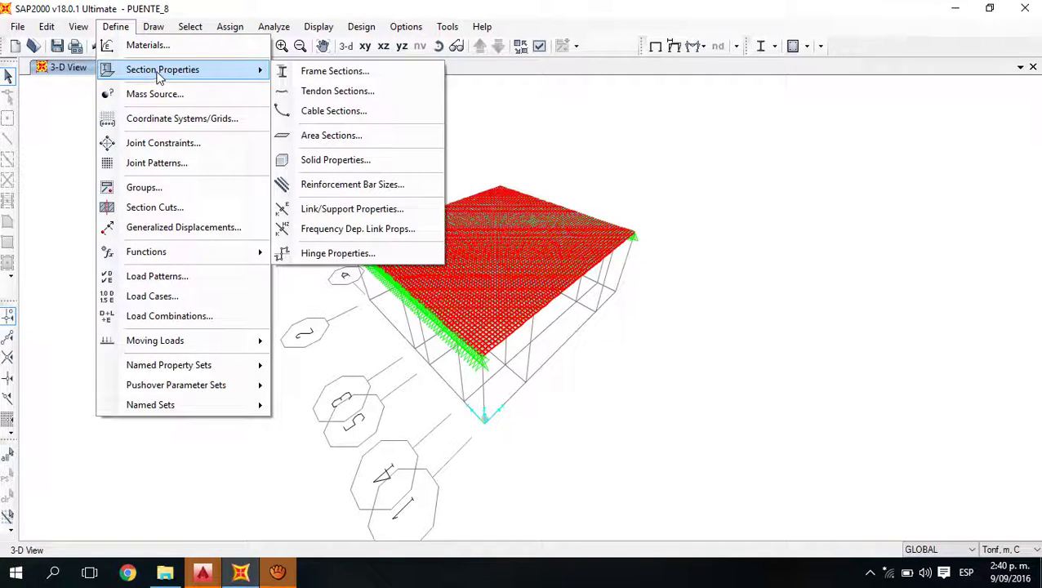
left_click(321, 134)
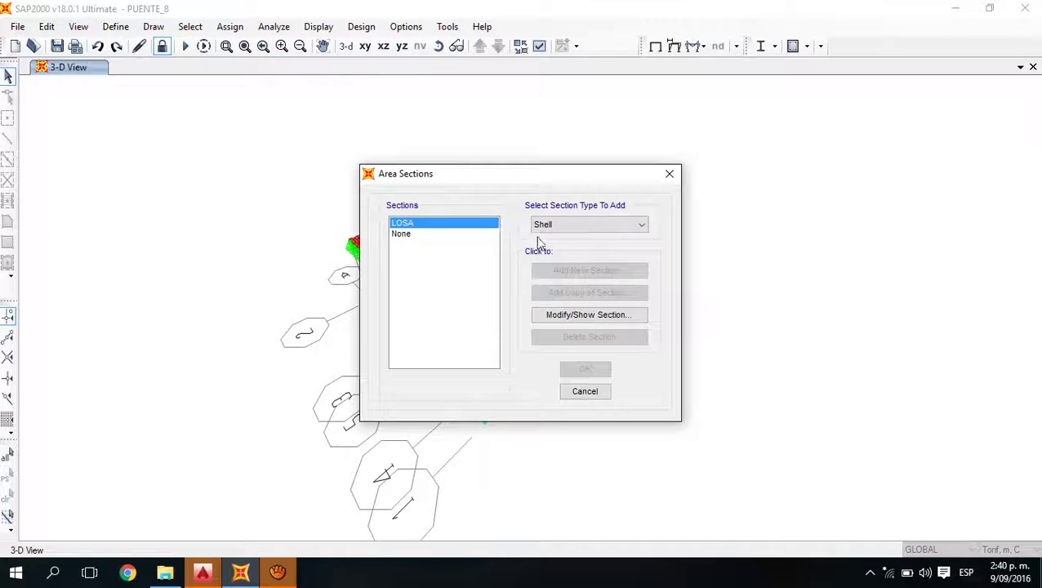
left_click(592, 317)
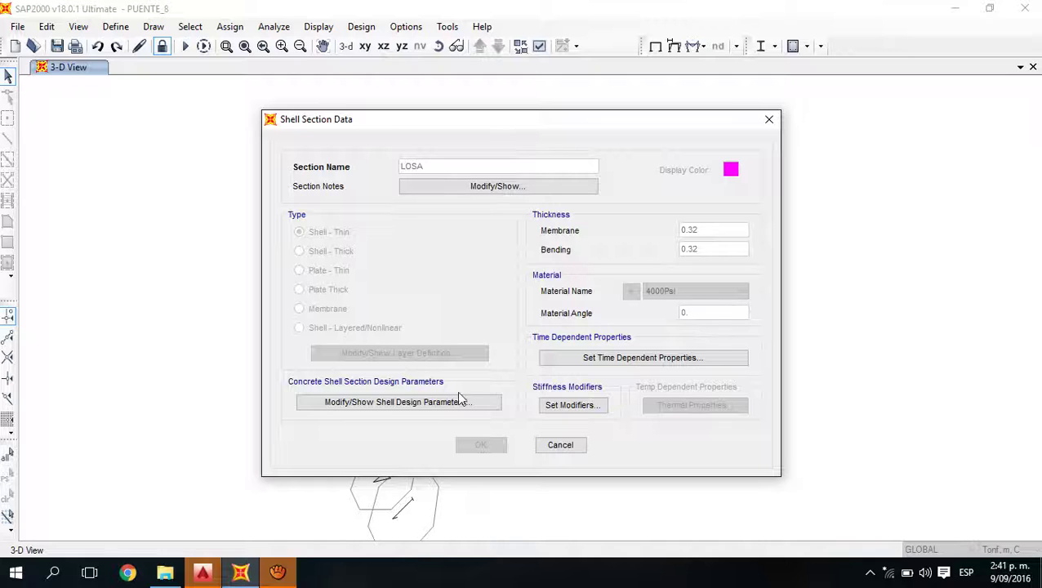
left_click(574, 450)
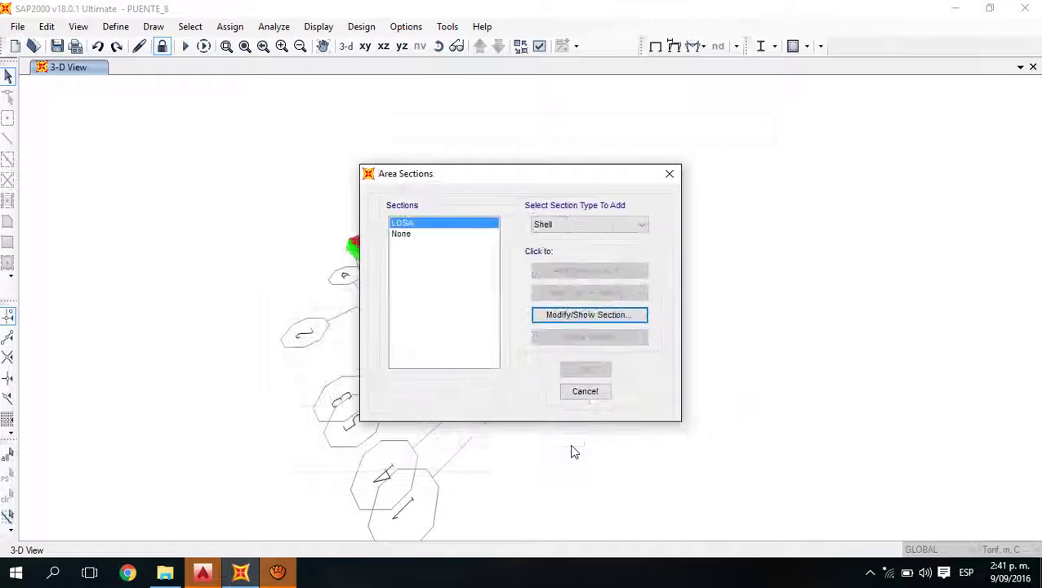
left_click(600, 393)
- Unlock the model, discarding the analysis results, and start a new rectangular concrete frame section
left_click(162, 46)
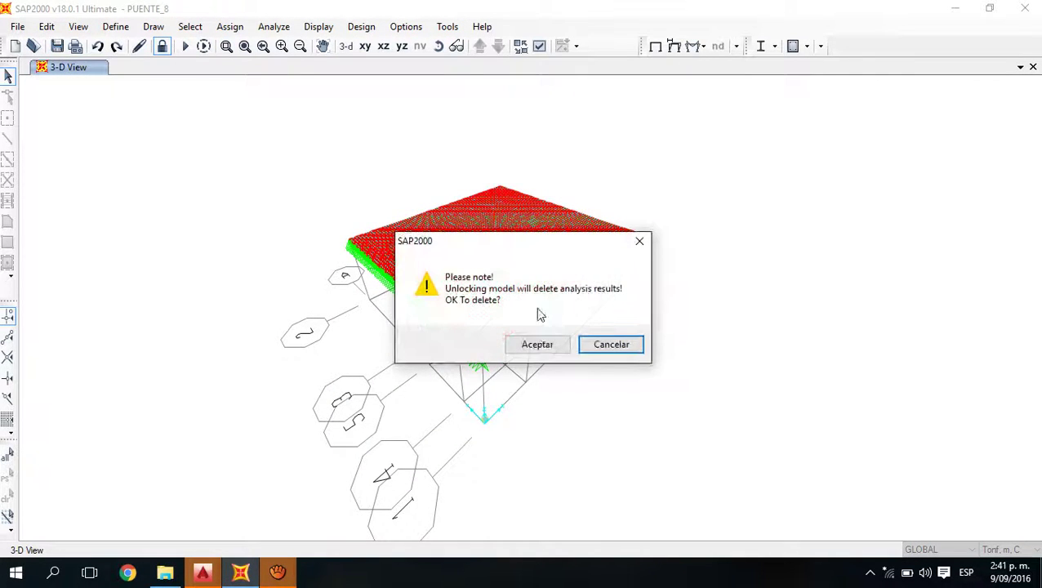
left_click(537, 344)
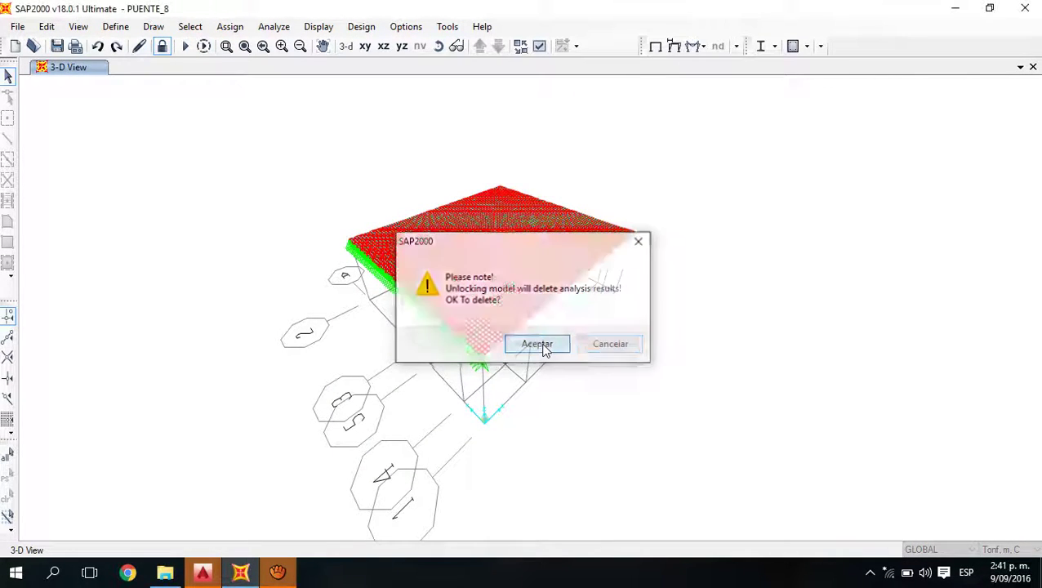
left_click(116, 27)
mouse_move(144, 72)
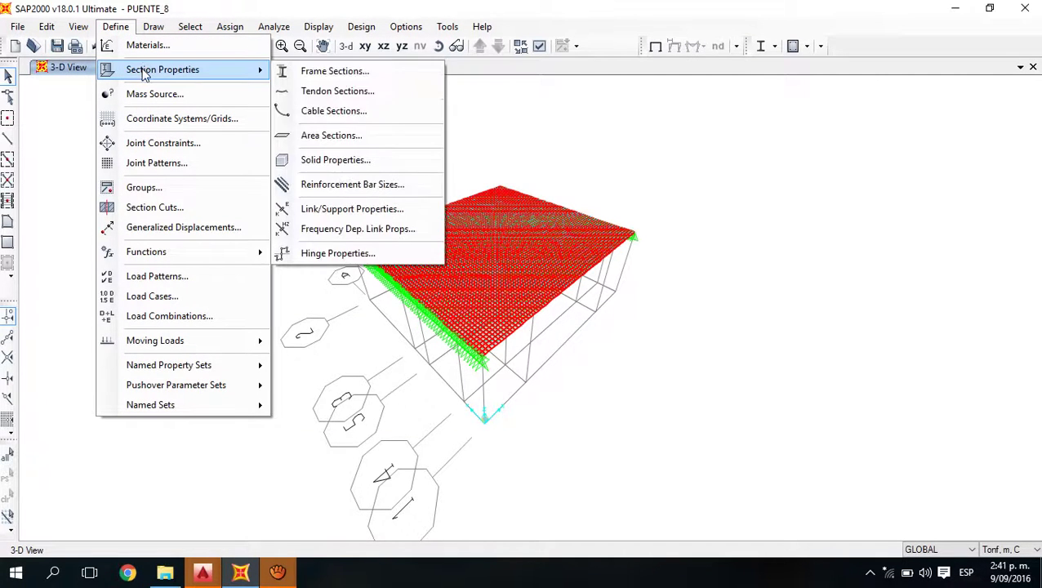
left_click(332, 72)
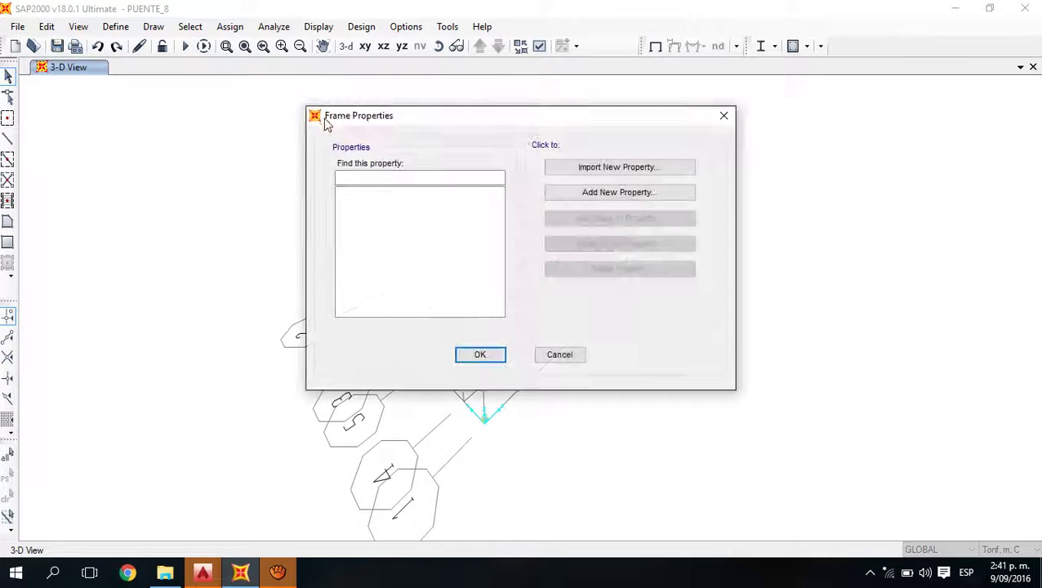
left_click(626, 194)
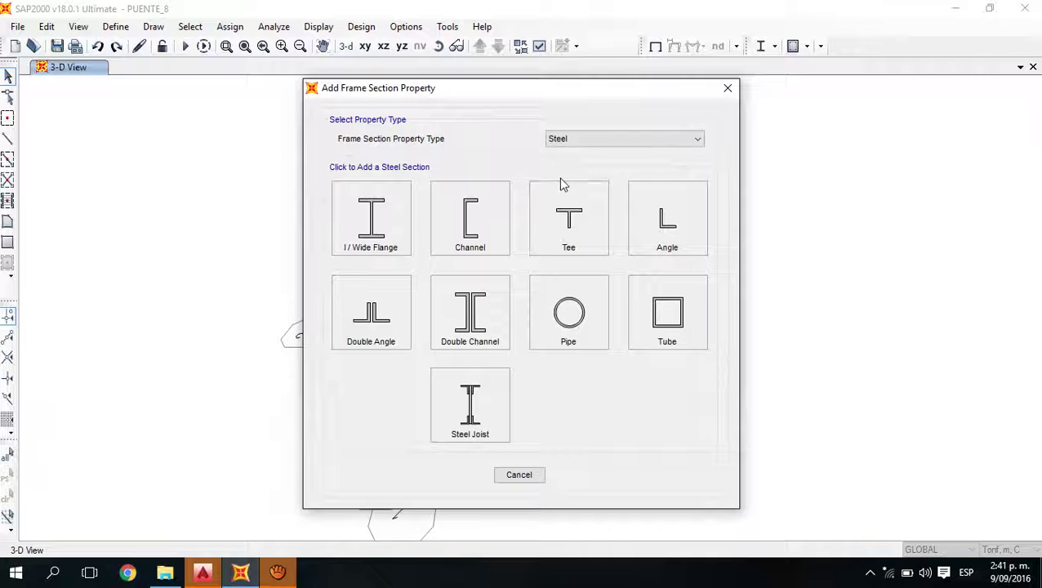
left_click(582, 140)
left_click(567, 175)
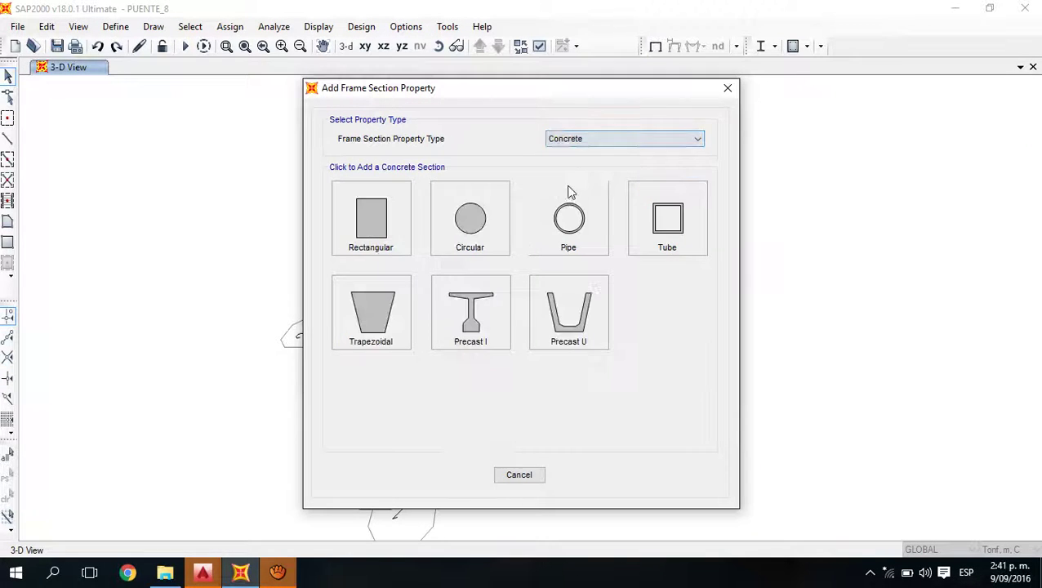
left_click(395, 243)
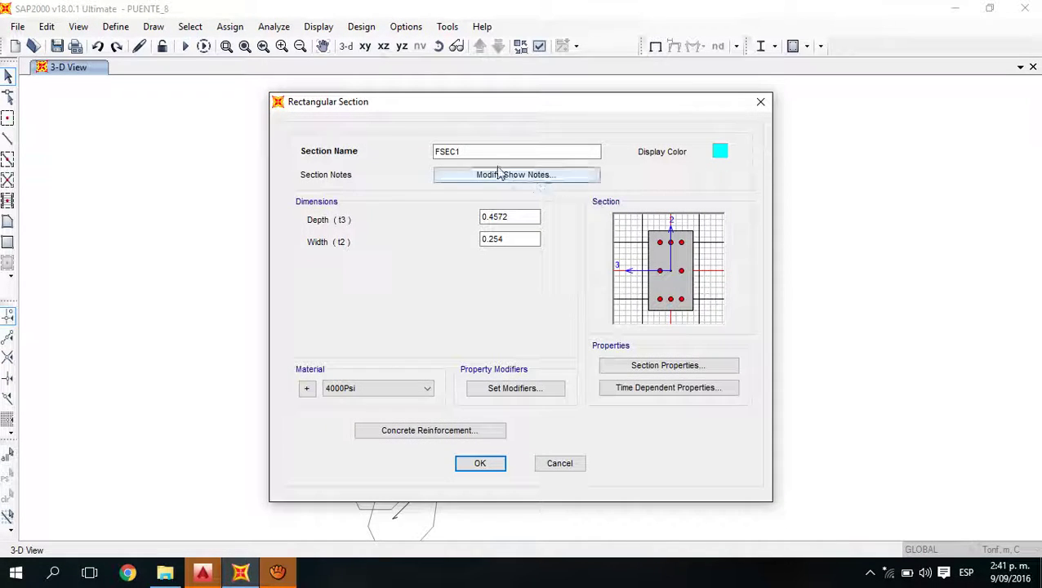
- Name the rectangular section bordillo and set its depth to 0.57 m and its width to 0.2 m
left_click_drag(465, 153, 393, 155)
type("bordillo")
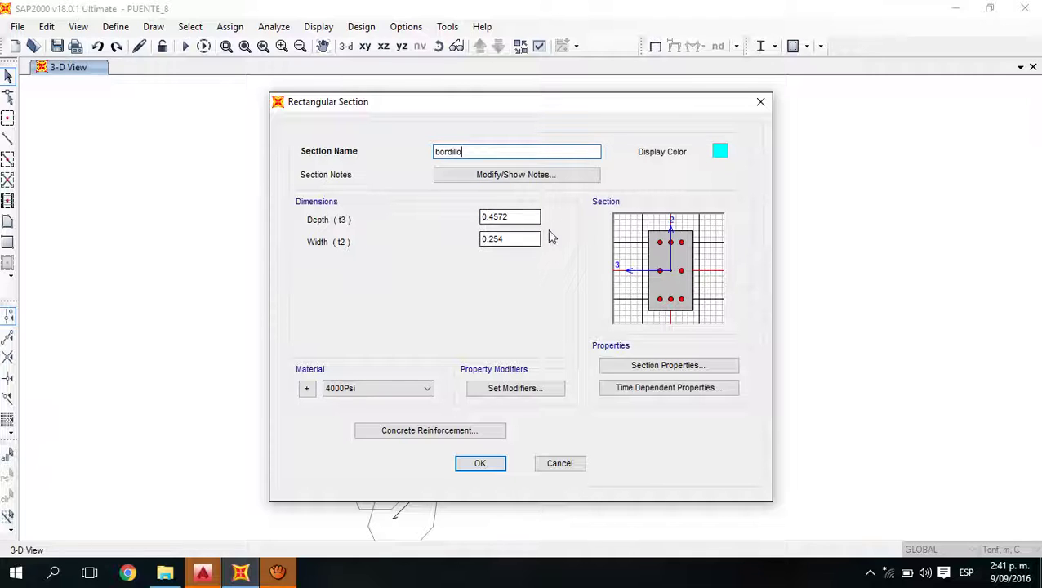
left_click_drag(526, 221, 437, 216)
key("BackSpace")
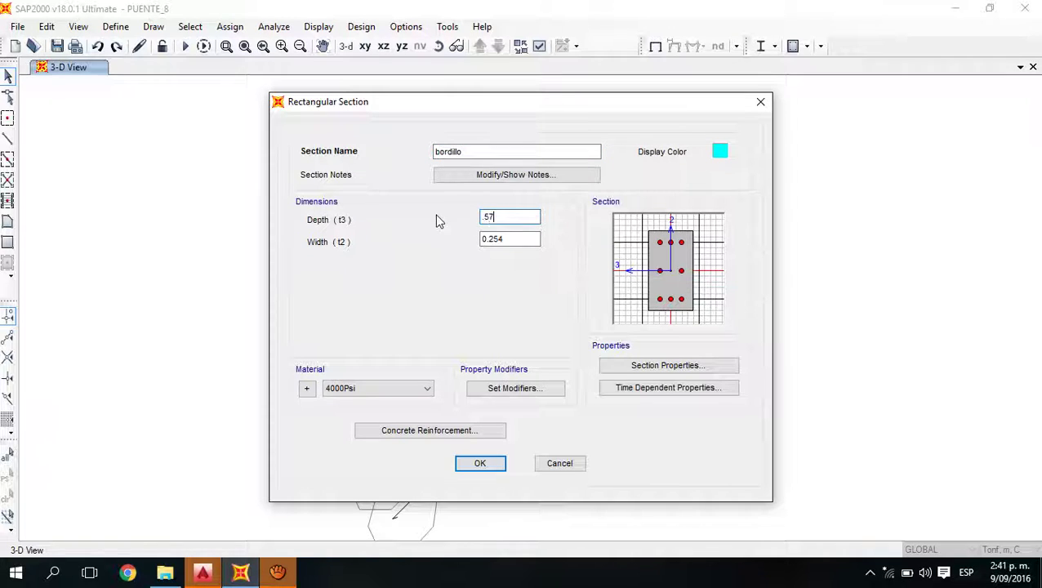
left_click(527, 239)
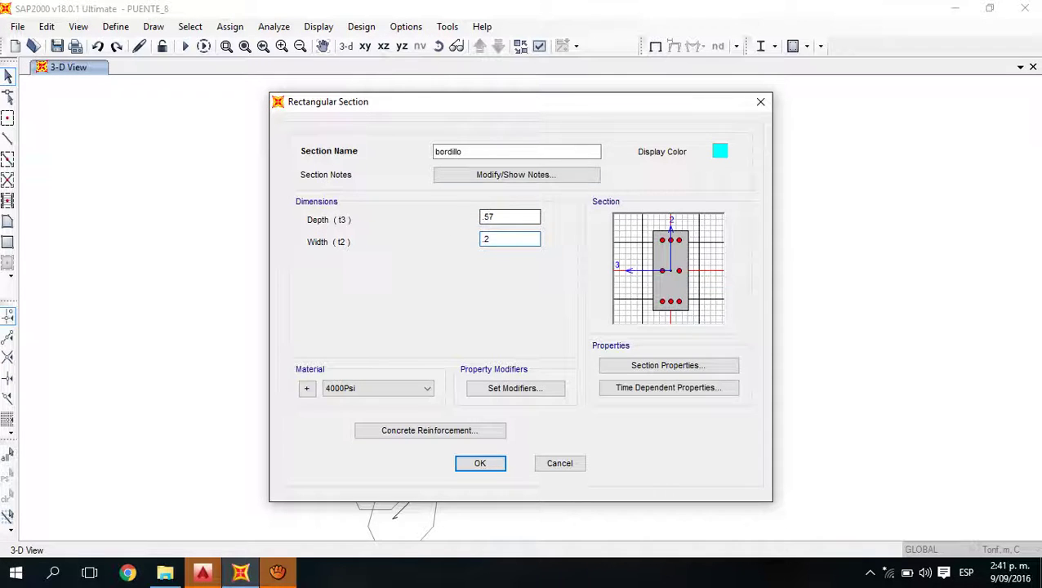
- Set the bordillo section's reinforcement to beam design with a top concrete cover of 0.05 m and save the section
left_click(424, 433)
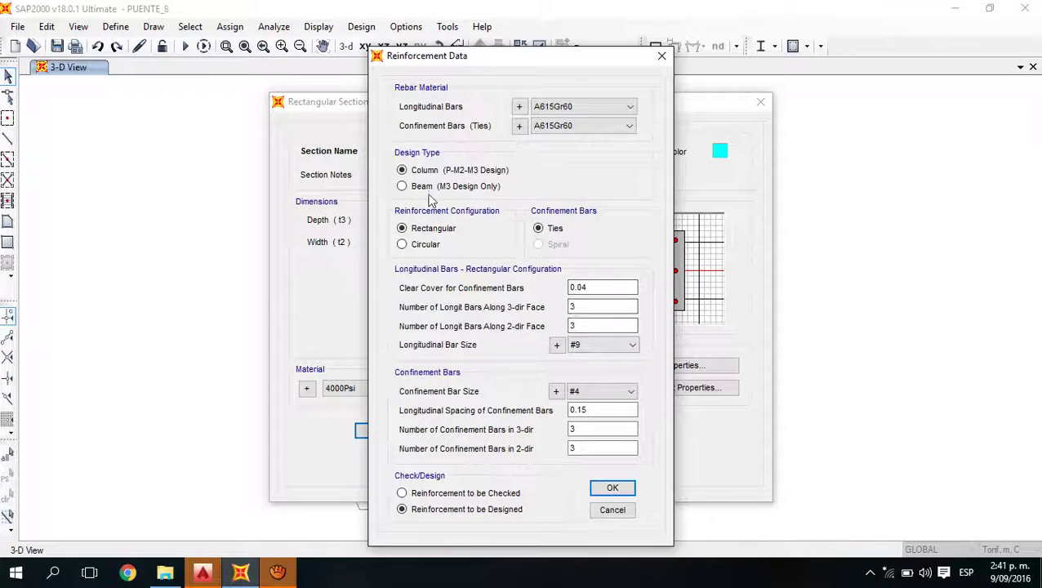
left_click(422, 187)
left_click(602, 228)
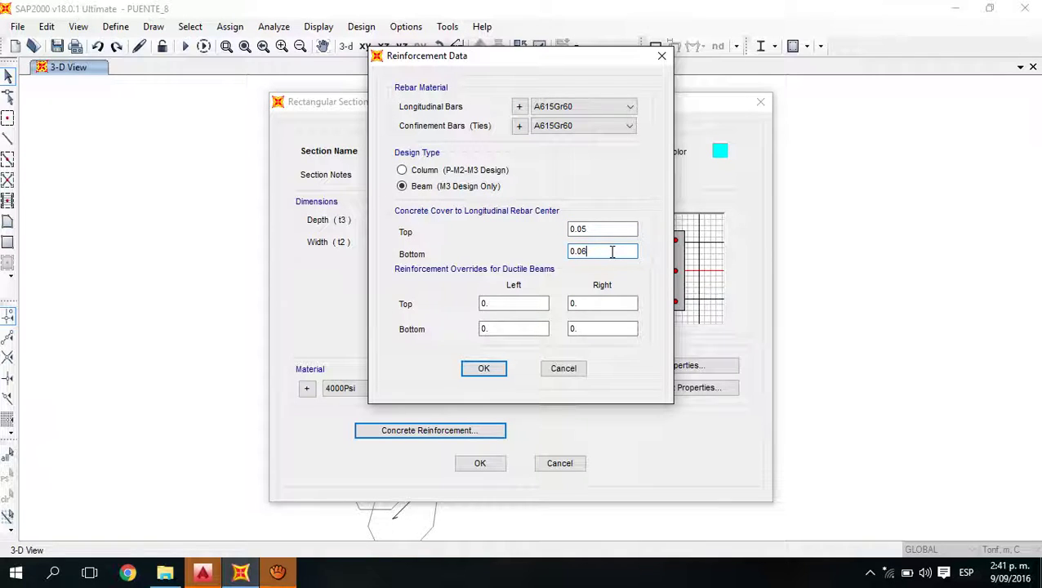
left_click(483, 368)
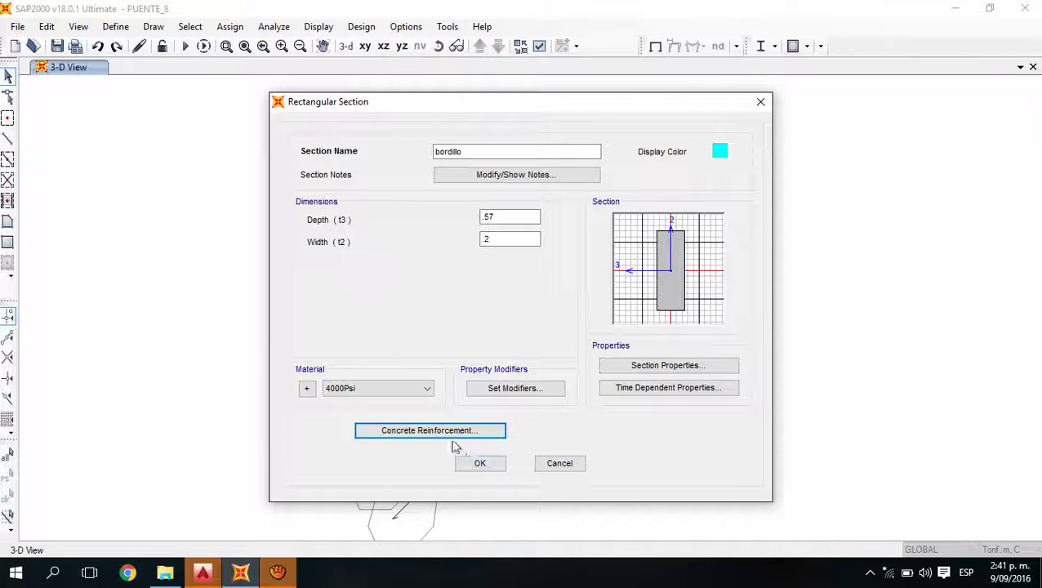
left_click(493, 470)
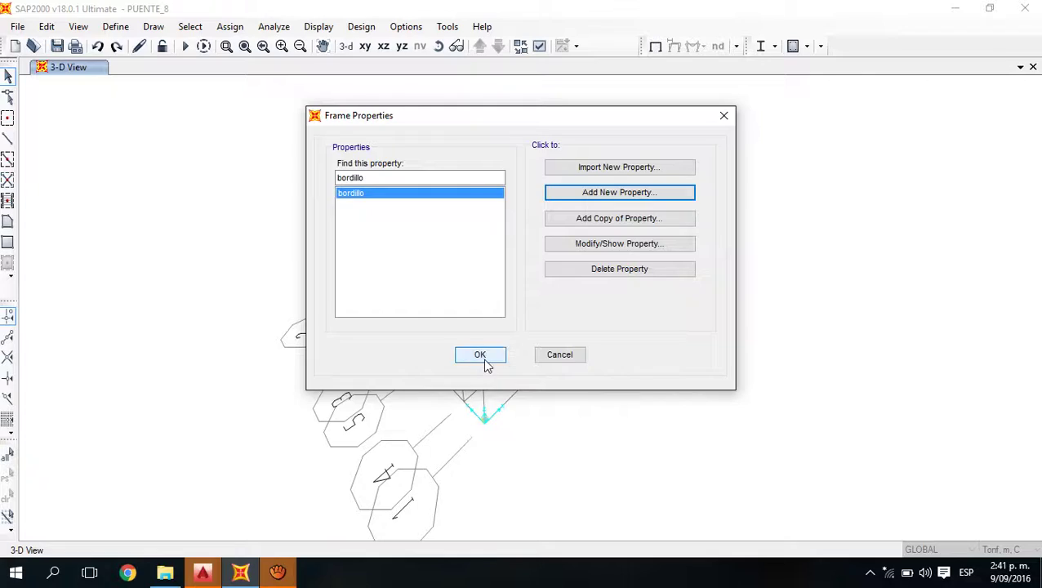
left_click(484, 359)
- Draw a straight bordillo frame along the slab's upper edge on grid line 2, in the XY plane at Z=3
scroll(501, 369, "up", 4)
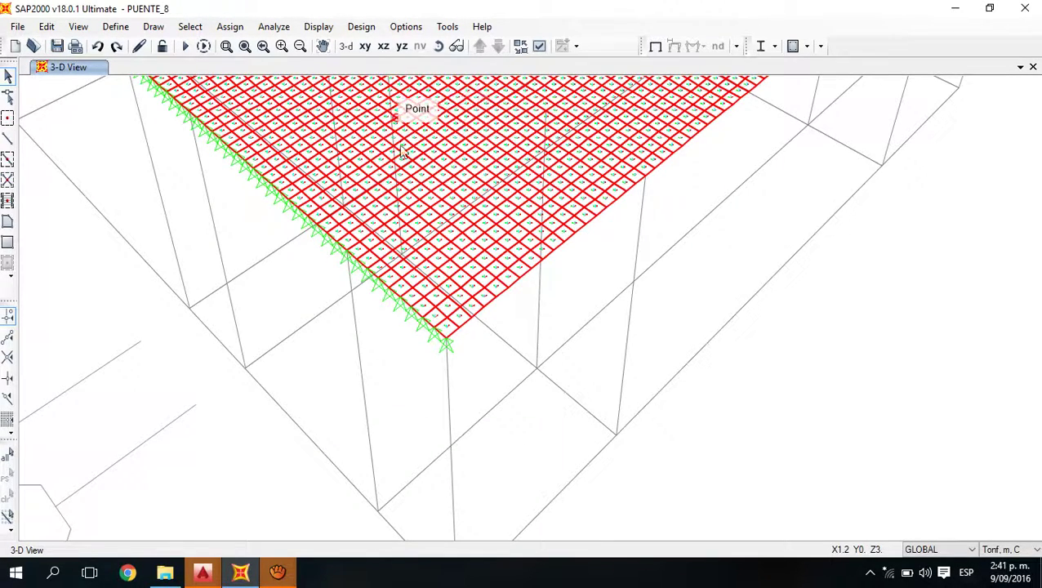
left_click(365, 45)
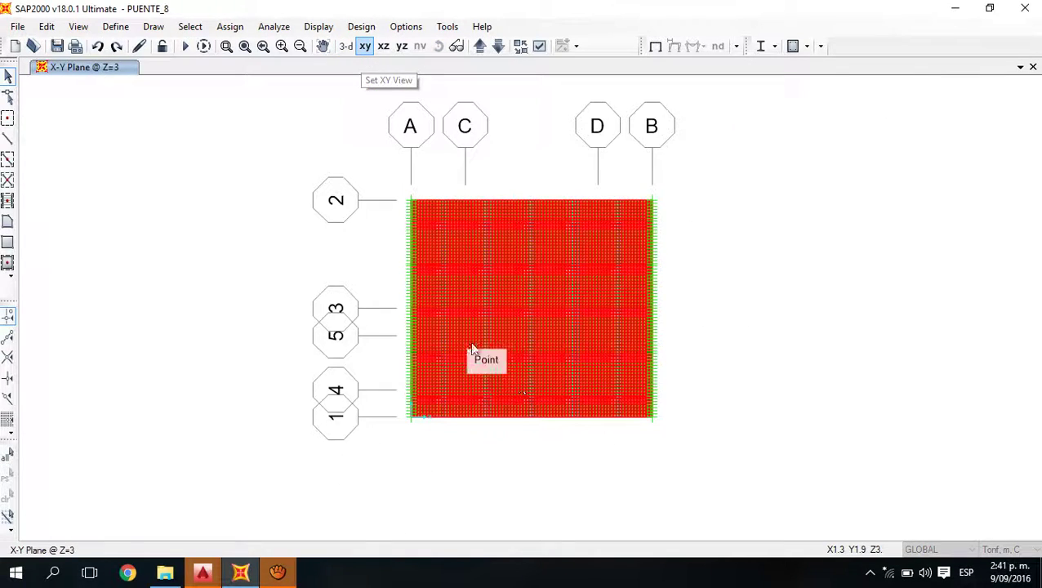
scroll(414, 202, "up", 3)
scroll(414, 201, "up", 2)
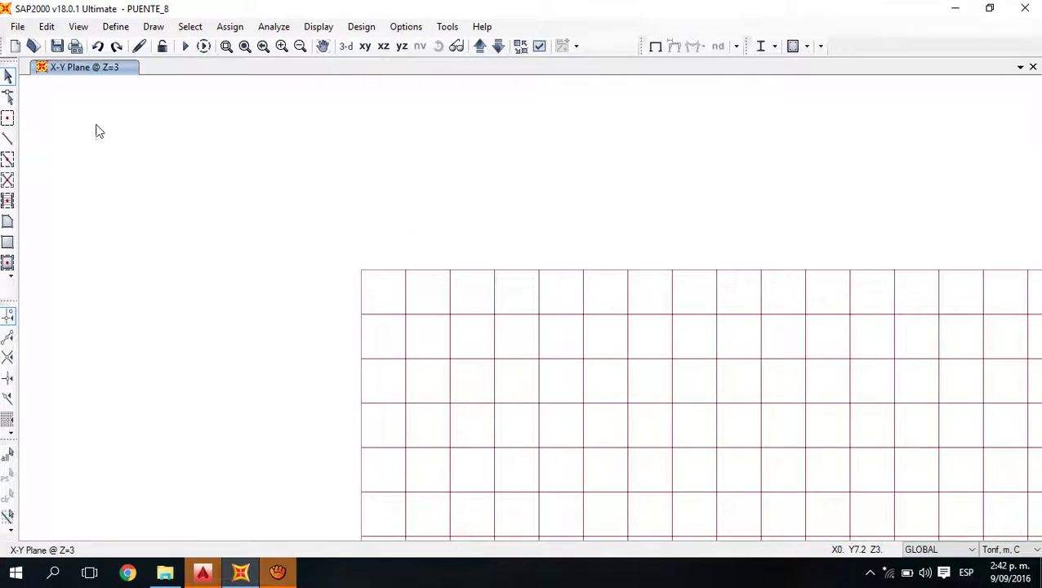
left_click(8, 139)
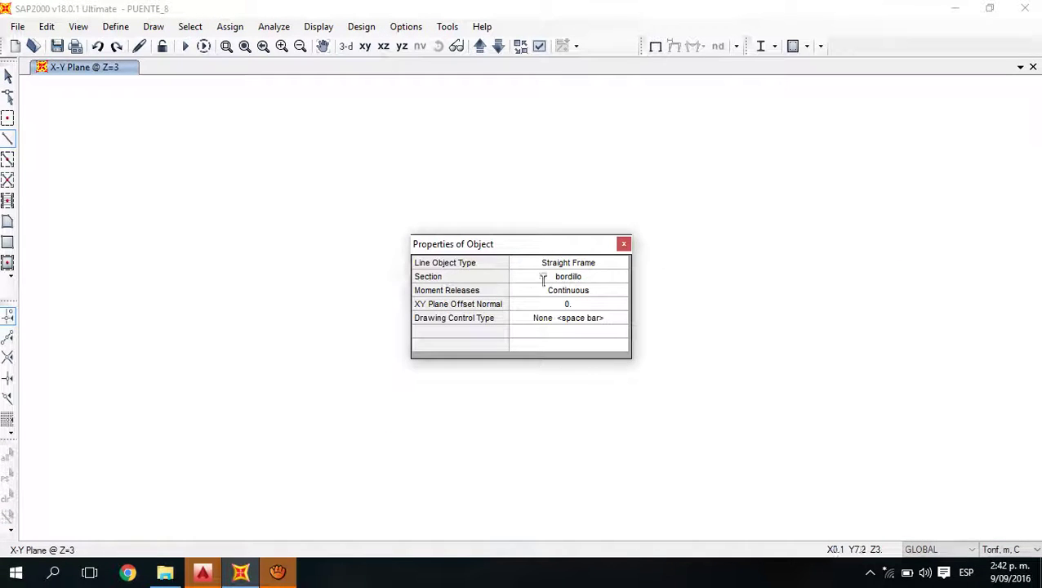
left_click(623, 245)
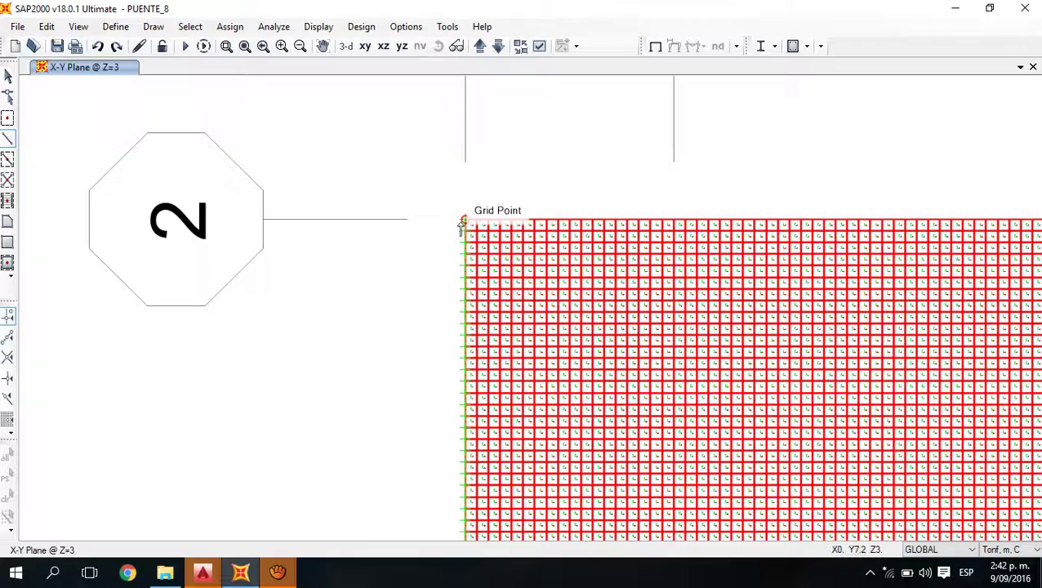
scroll(535, 284, "down", 2)
scroll(772, 271, "up", 3)
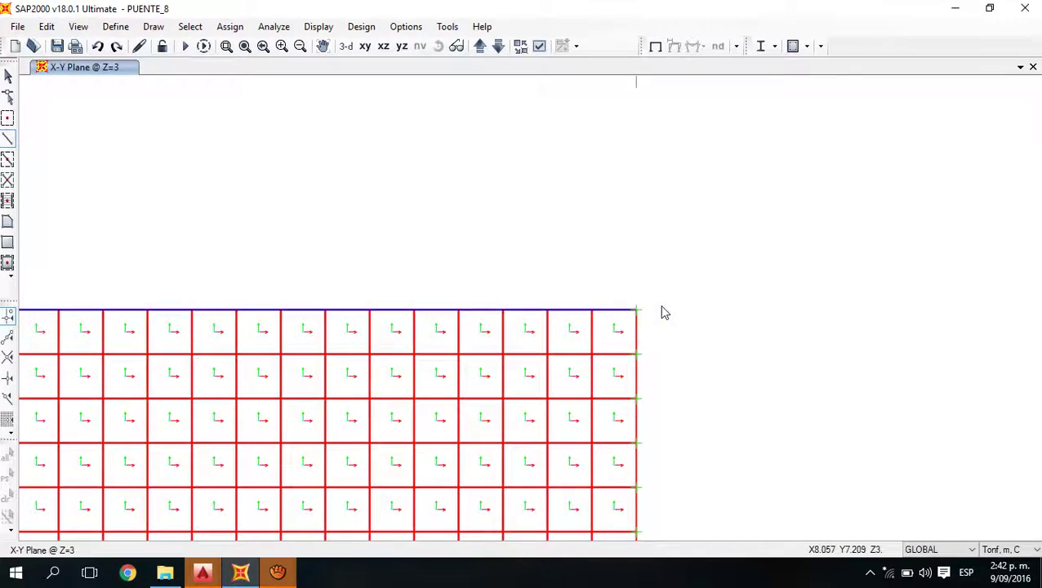
- Try to draw a bordillo frame along the slab's lower edge from X0 Y0 to X8 Y0, and check that edge by selecting it
scroll(647, 255, "down", 3)
scroll(605, 283, "down", 3)
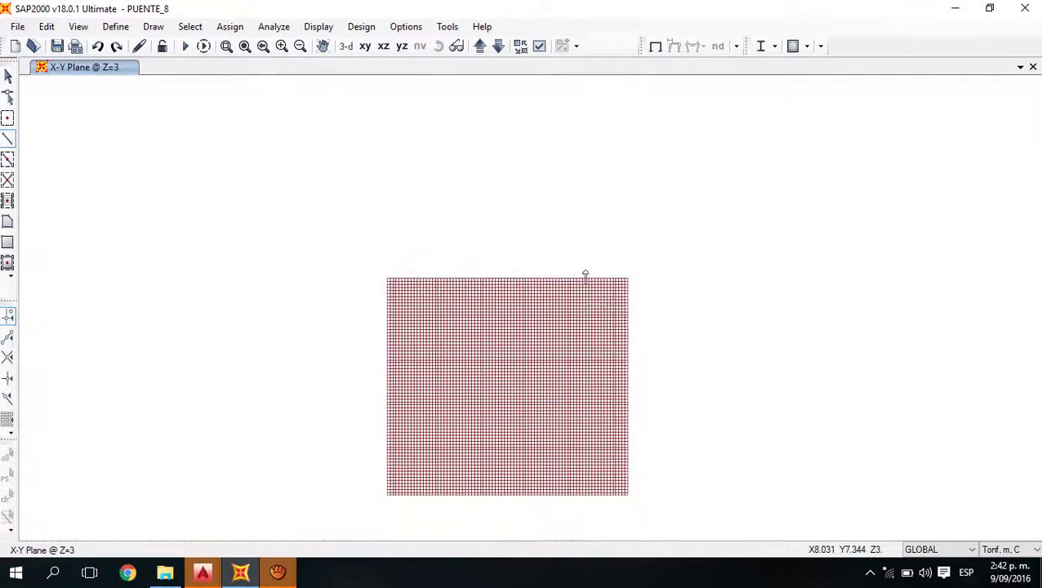
scroll(392, 511, "up", 3)
scroll(373, 500, "up", 4)
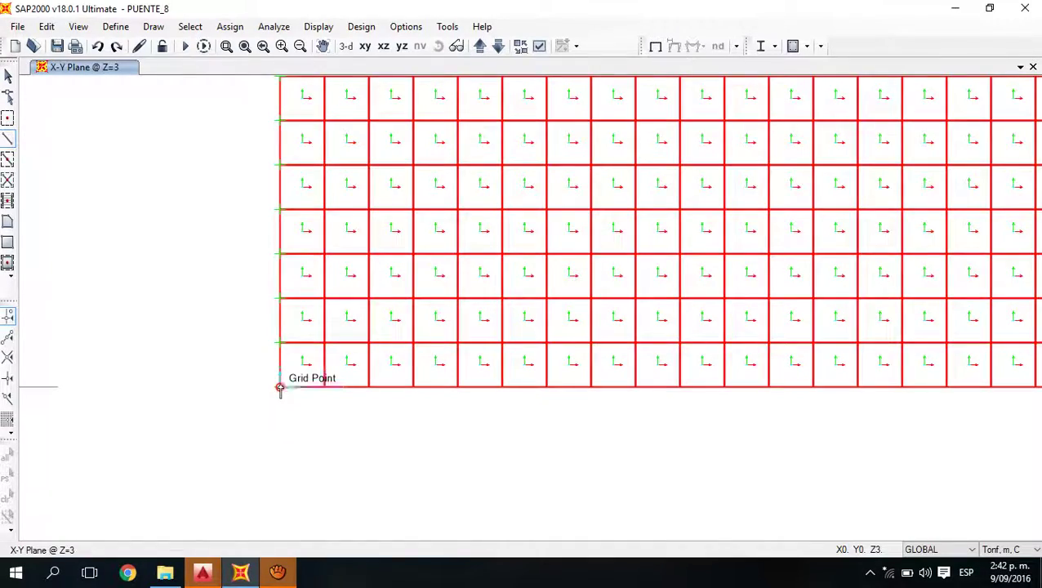
scroll(426, 421, "down", 4)
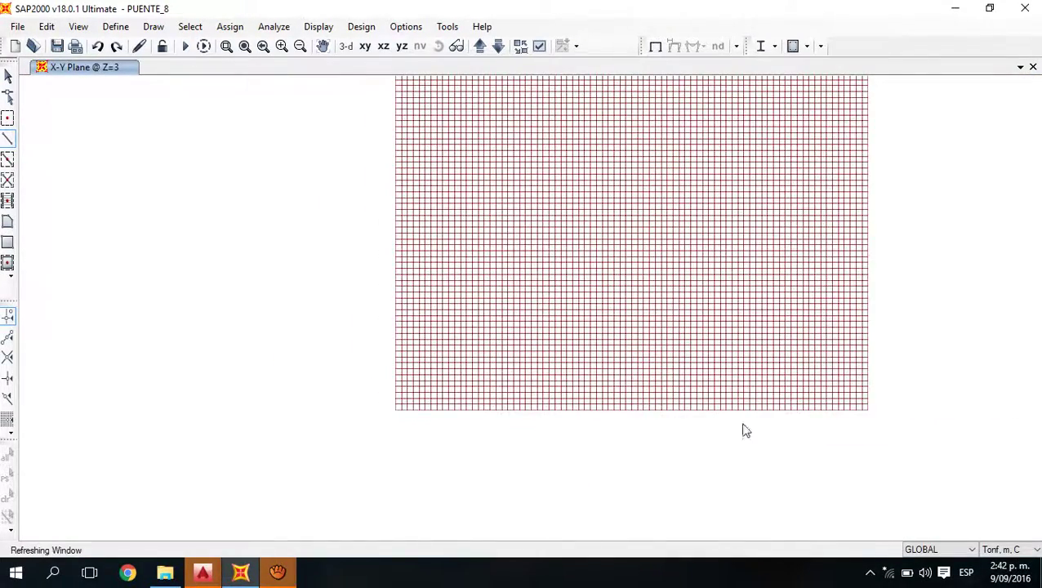
mouse_move(744, 430)
middle_mouse_down()
mouse_move(971, 414)
mouse_move(833, 437)
mouse_move(739, 433)
middle_mouse_up()
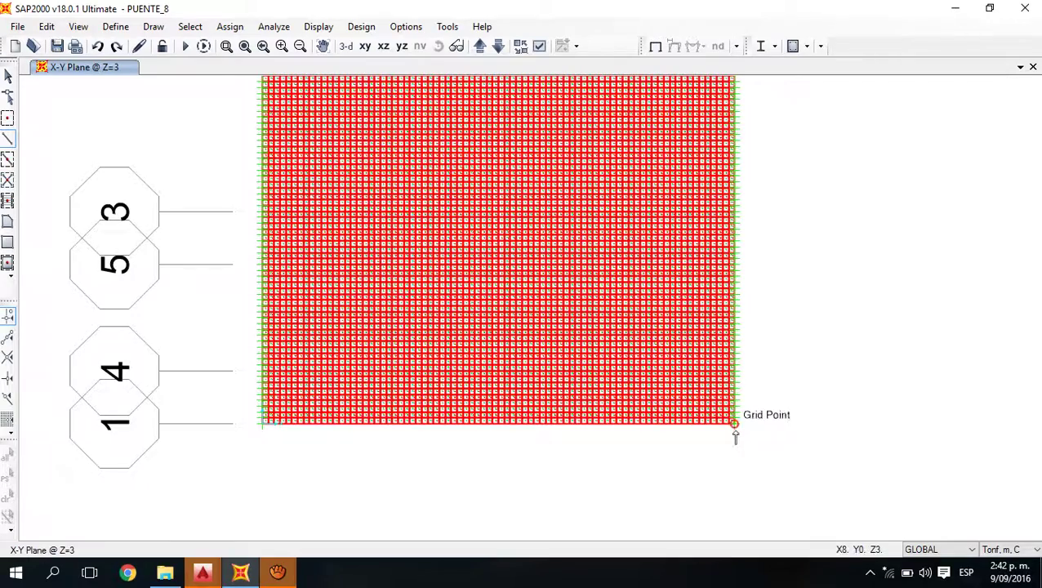
scroll(360, 454, "up", 3)
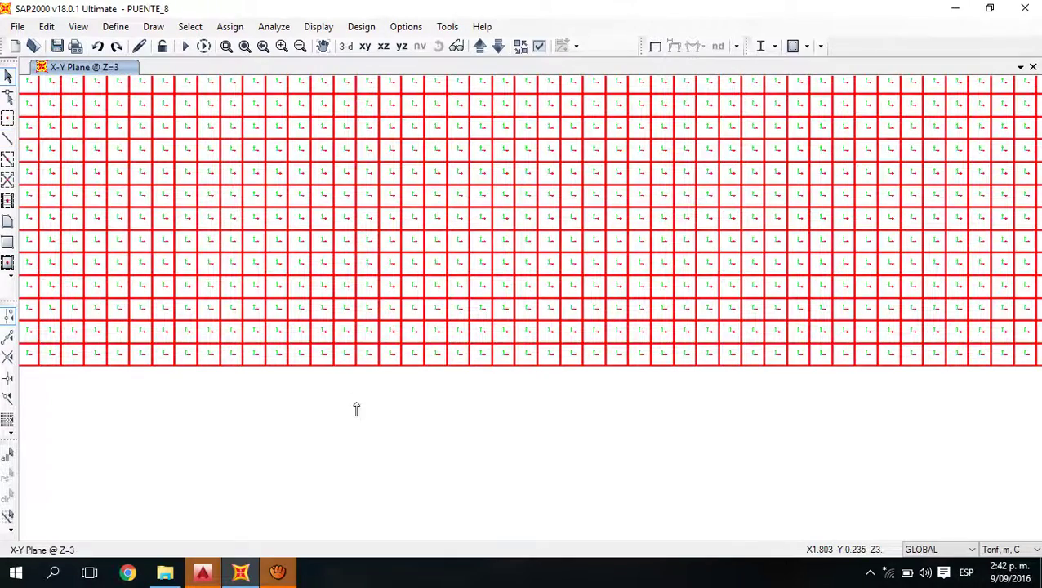
left_click(371, 370)
left_click(369, 374)
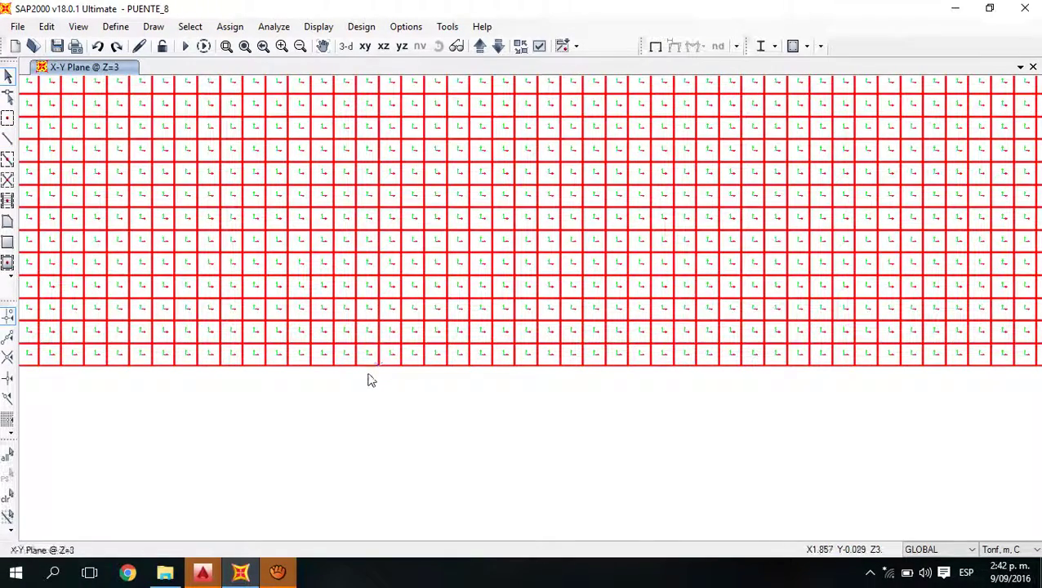
scroll(294, 286, "down", 2)
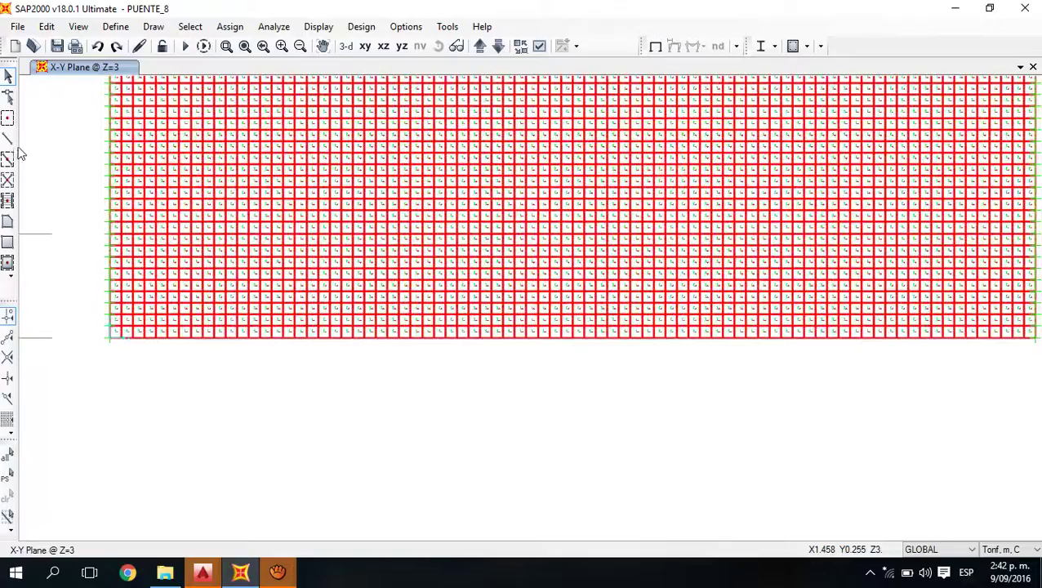
- Draw a straight bordillo frame along the slab's lower edge from X0 Y0 to X8 Y0 at Z=3, and end the frame drawing
left_click(8, 141)
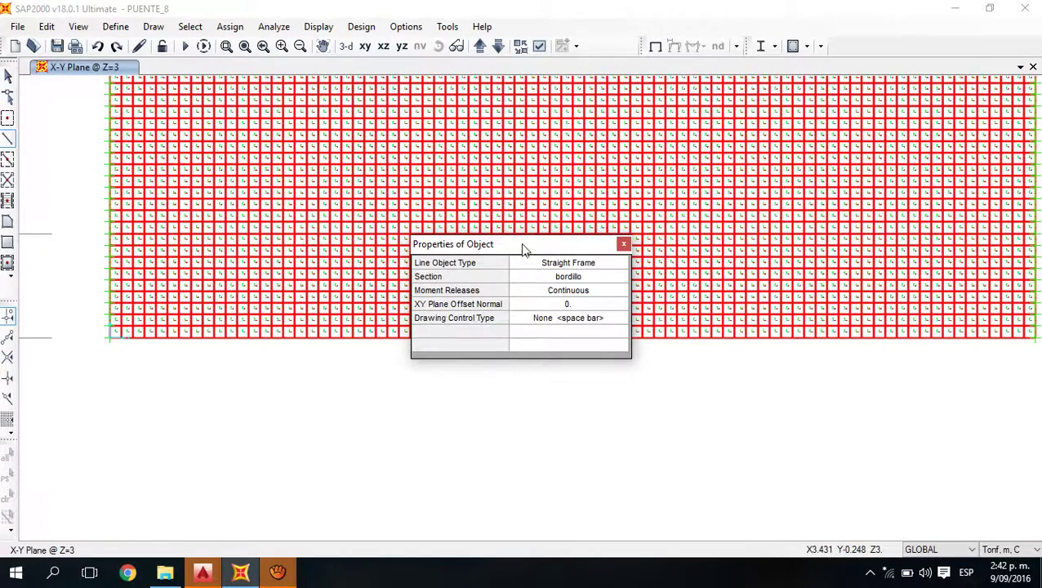
left_click_drag(523, 245, 458, 442)
left_click(110, 338)
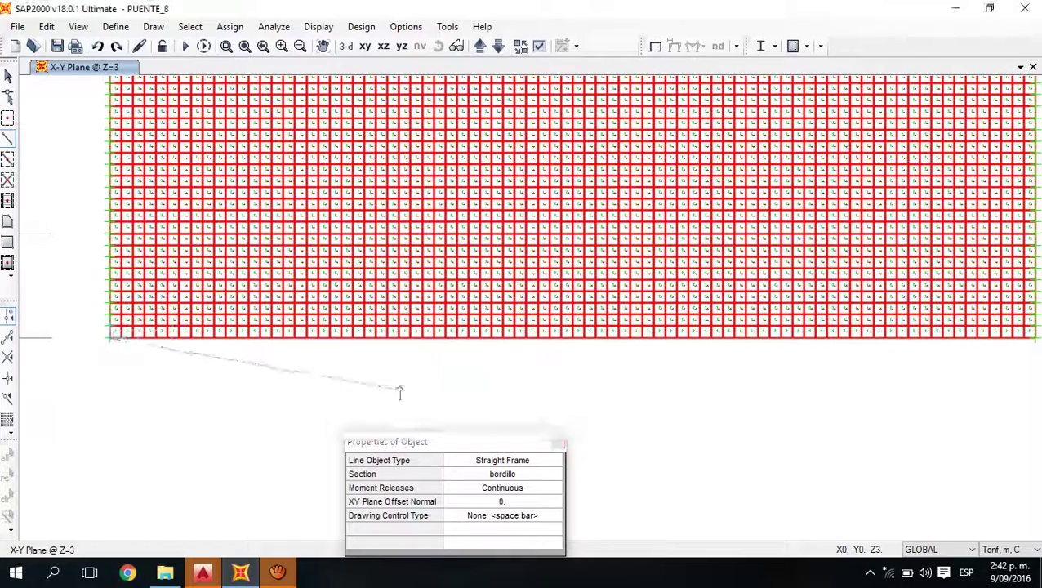
scroll(399, 393, "down", 1)
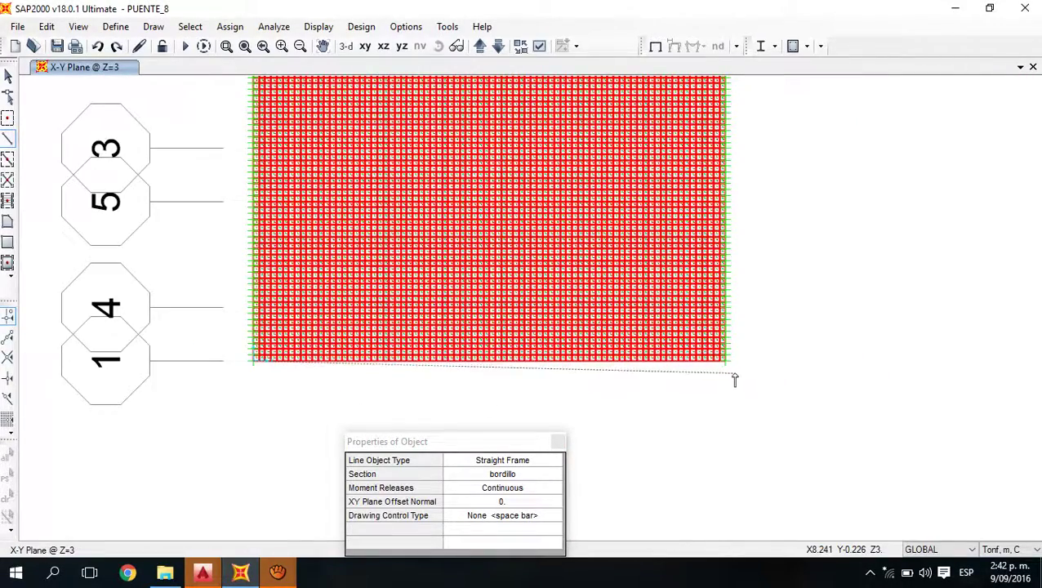
scroll(735, 380, "up", 1)
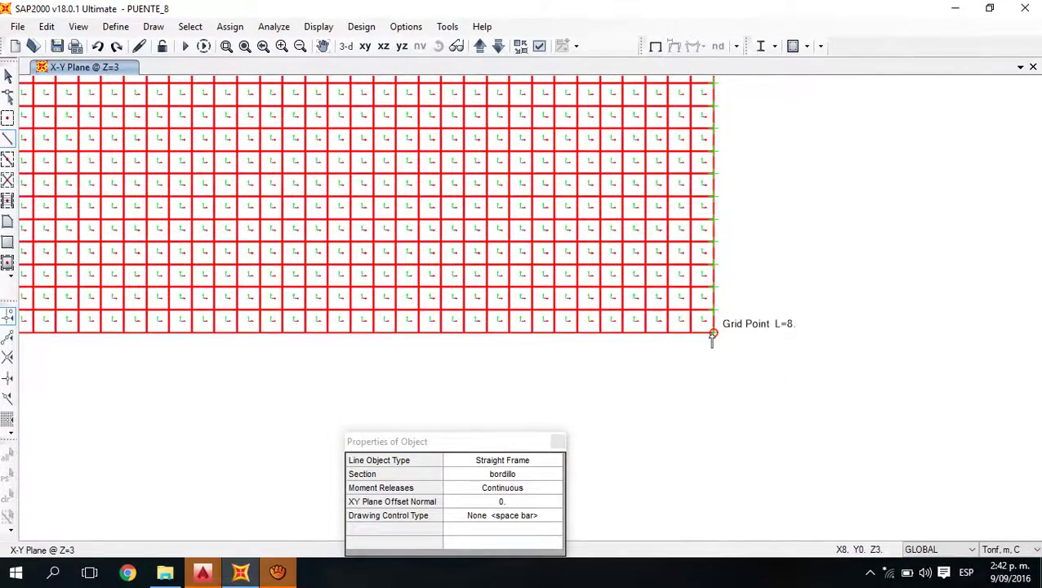
left_click(712, 335)
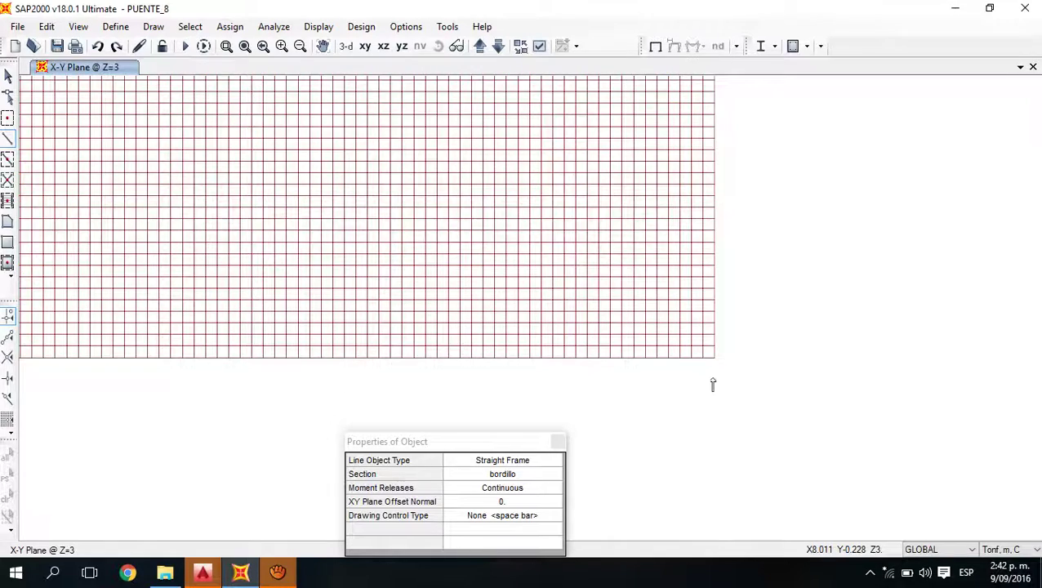
scroll(713, 384, "down", 3)
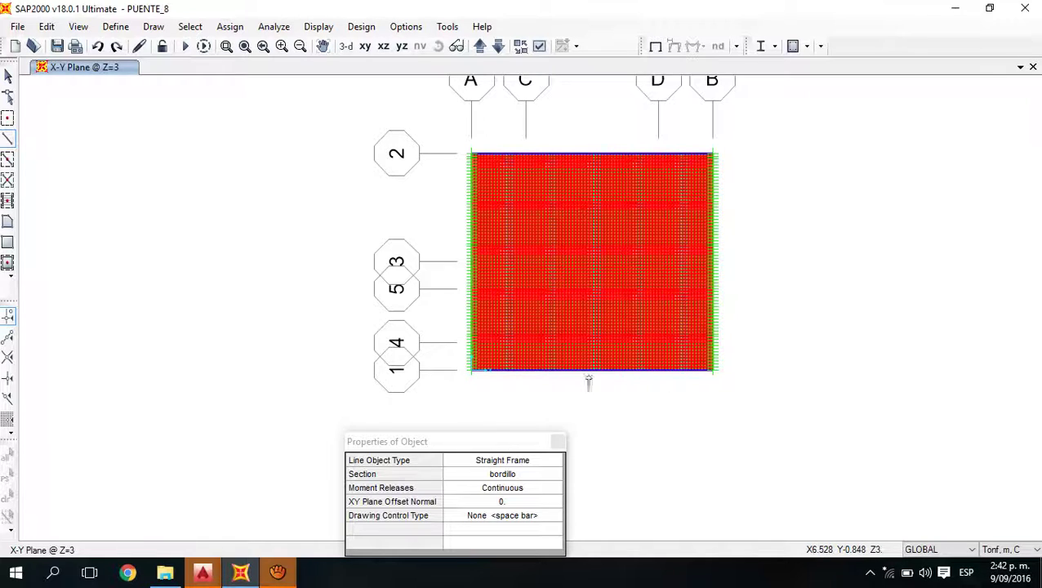
scroll(495, 369, "up", 3)
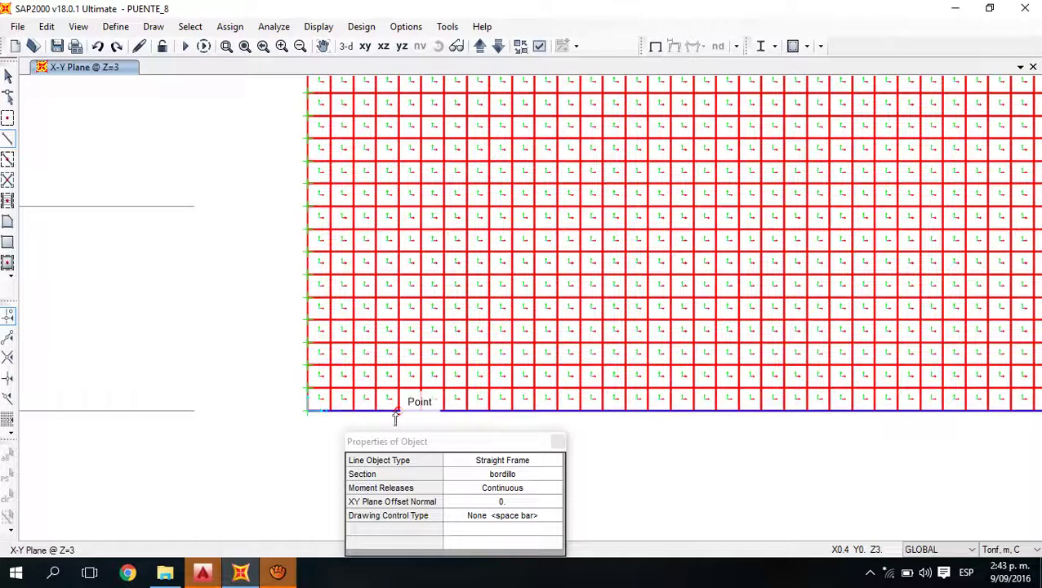
scroll(396, 408, "down", 1)
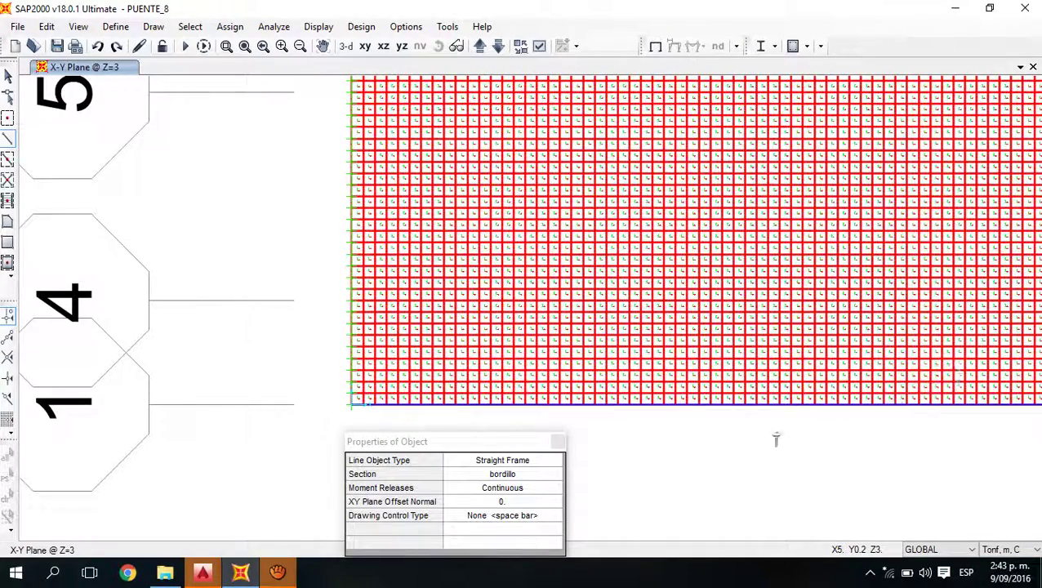
scroll(549, 394, "down", 1)
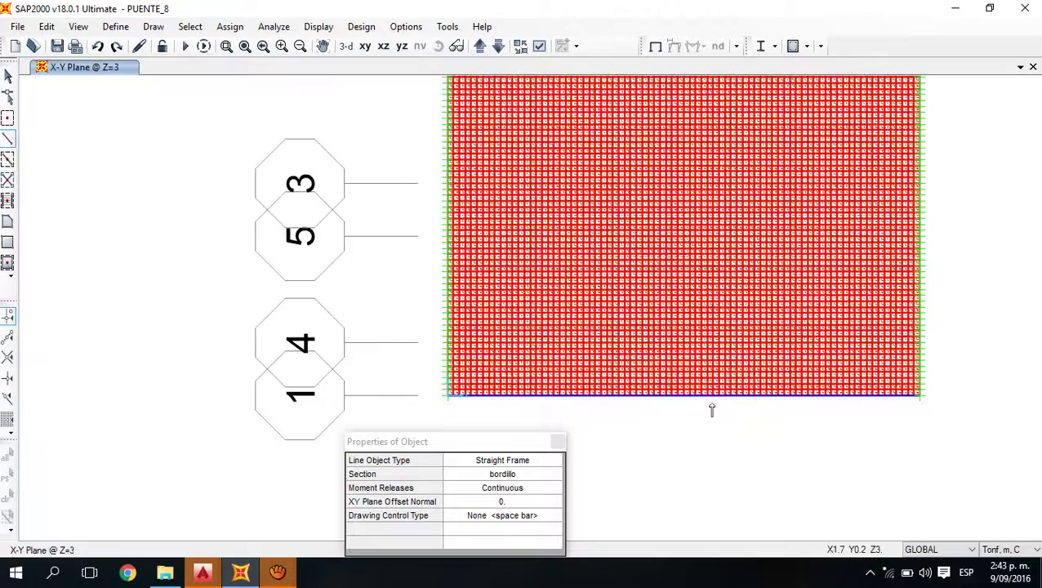
middle_click_drag(705, 421, 609, 441)
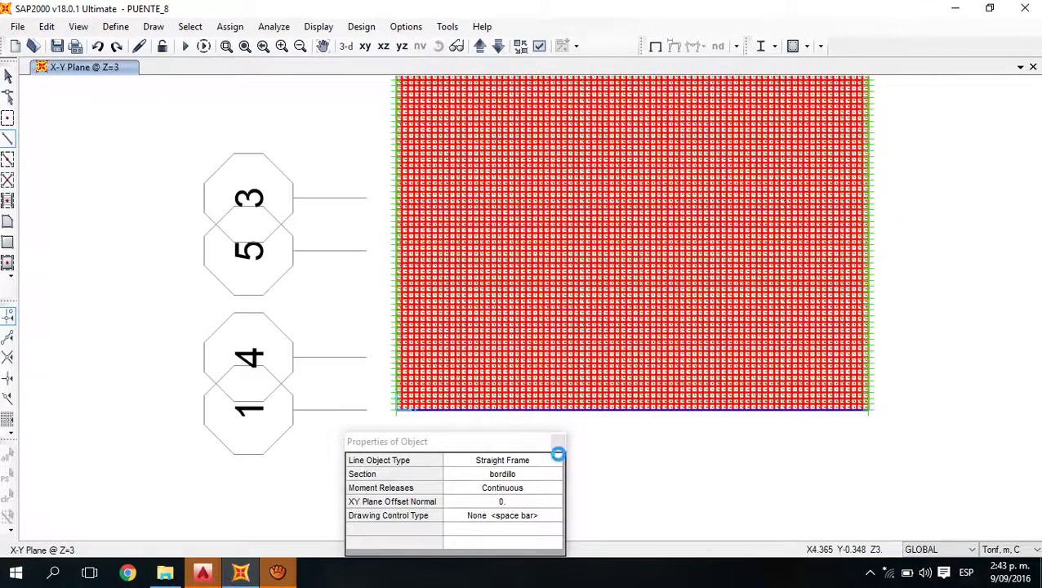
left_click(558, 441)
scroll(549, 444, "down", 1)
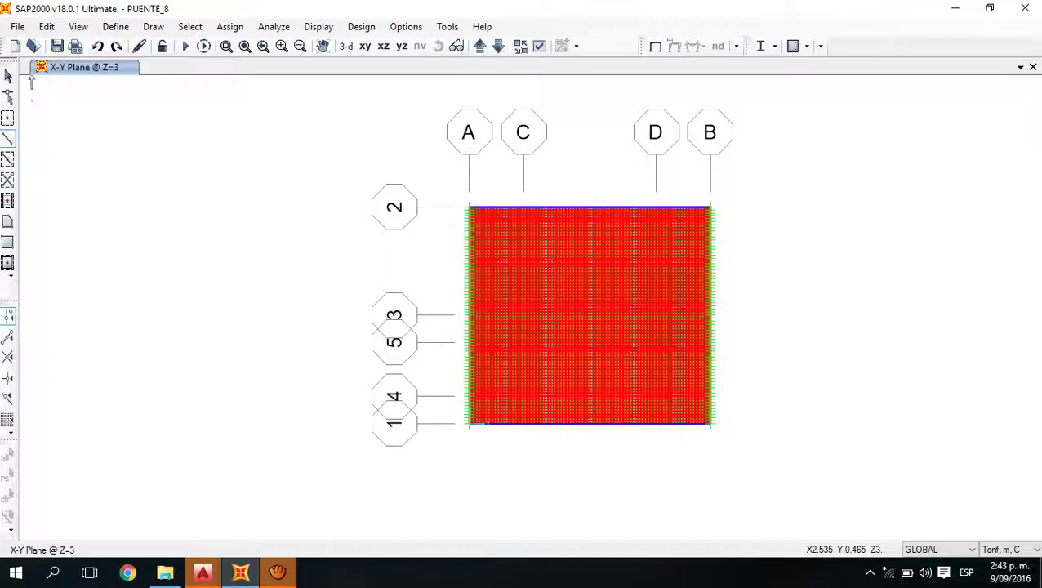
left_click(8, 76)
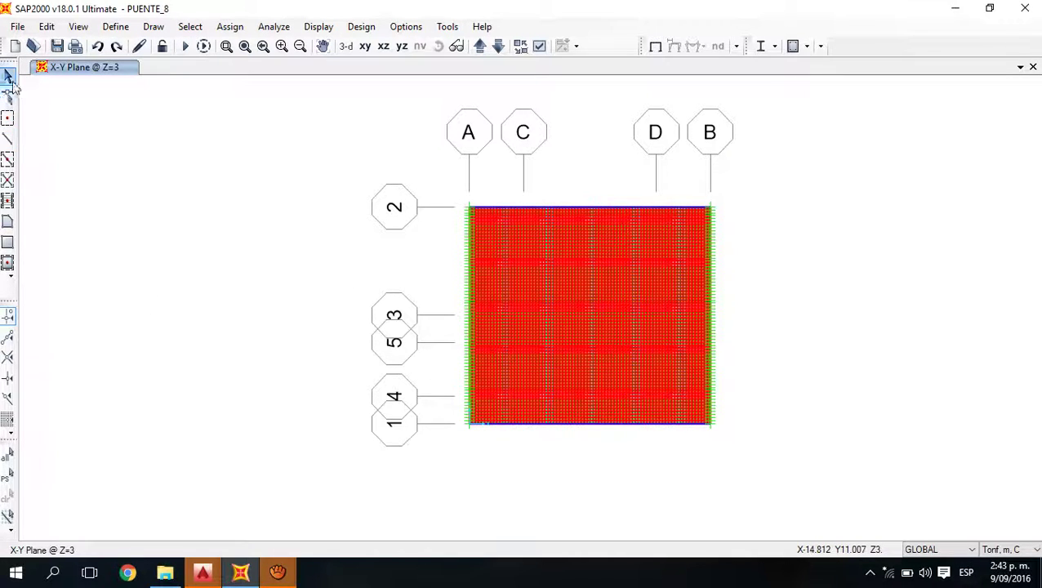
- Select the whole slab with both edge frames and divide the frames by breaking them at intersections with selected joints, frames and area edges
left_click_drag(411, 157, 783, 480)
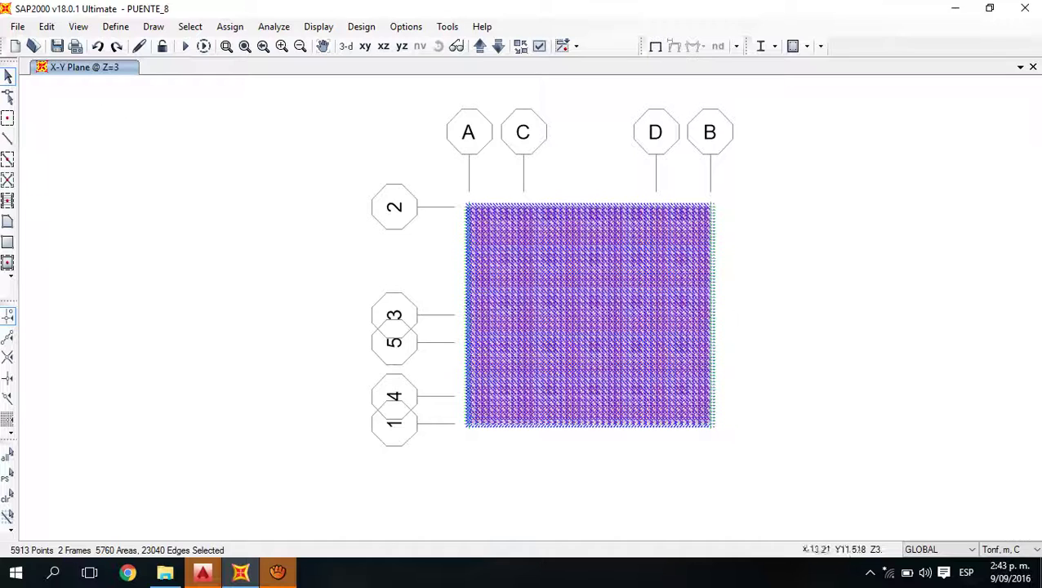
left_click(47, 26)
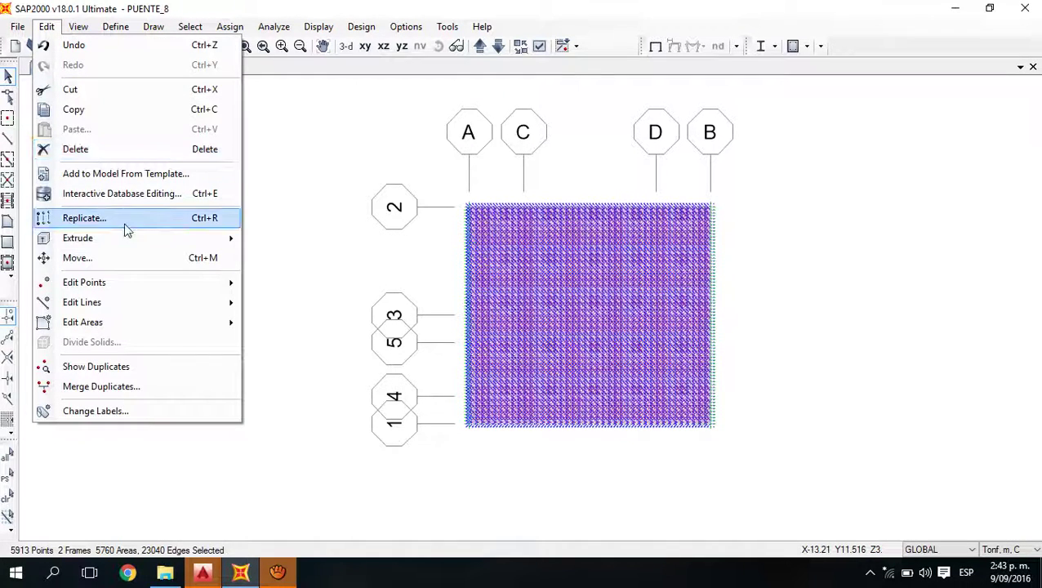
mouse_move(133, 304)
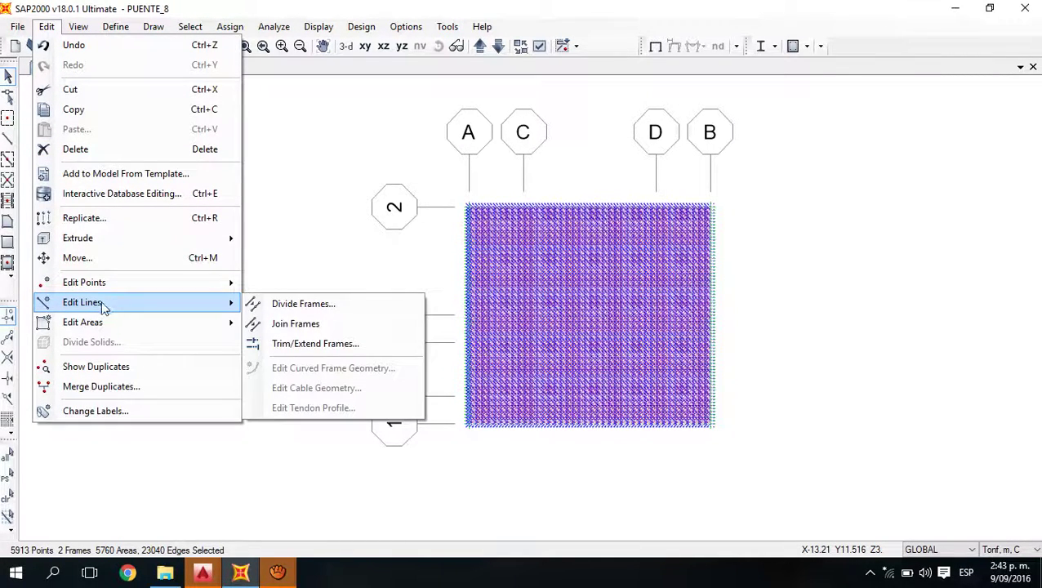
left_click(309, 303)
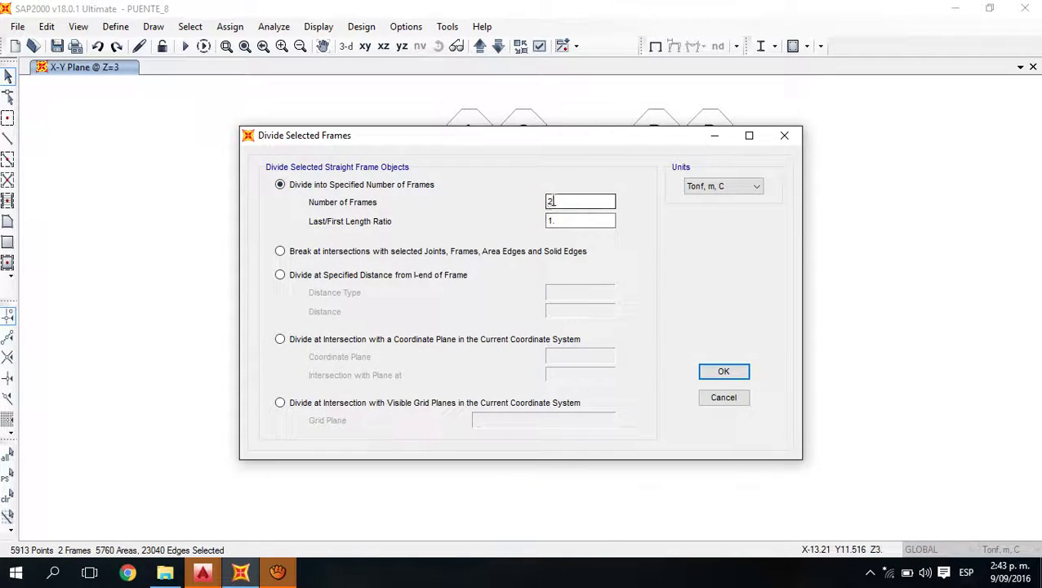
left_click(553, 220)
left_click(280, 251)
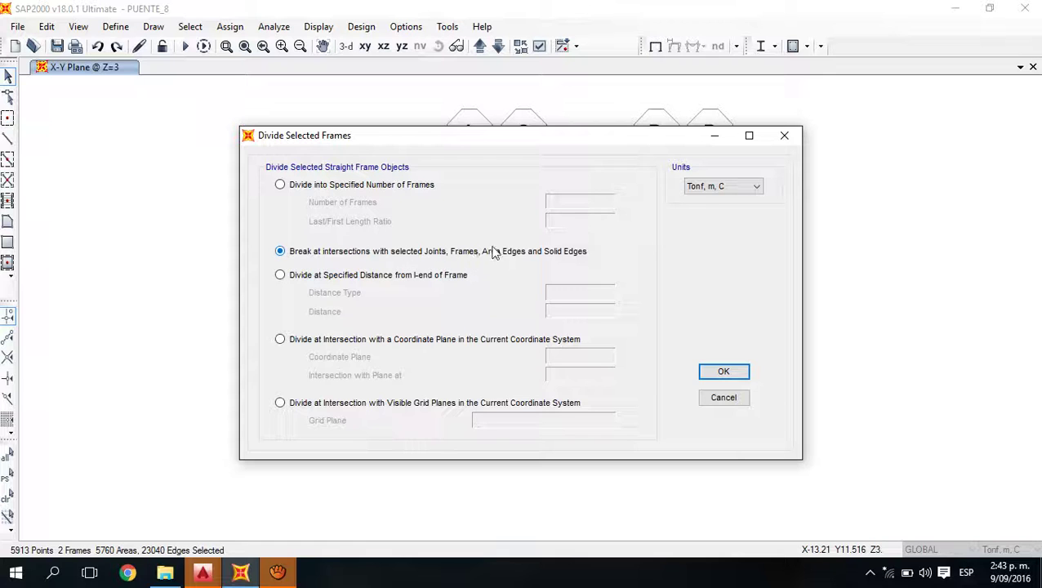
left_click(715, 374)
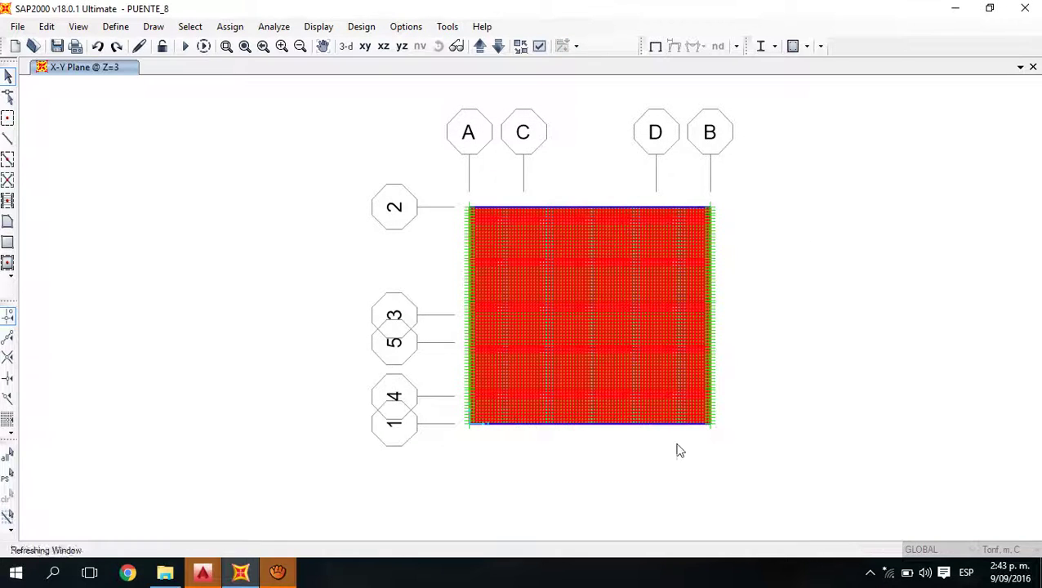
- Check the division of the lower bordillo by selecting and deselecting neighbouring frame segments along the slab's edge
scroll(646, 427, "up", 5)
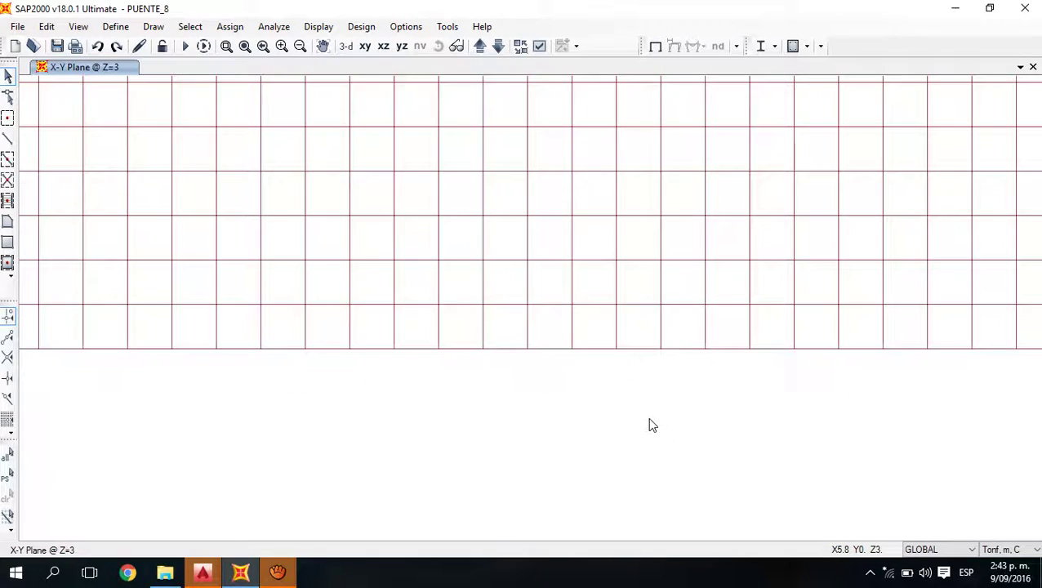
left_click(683, 351)
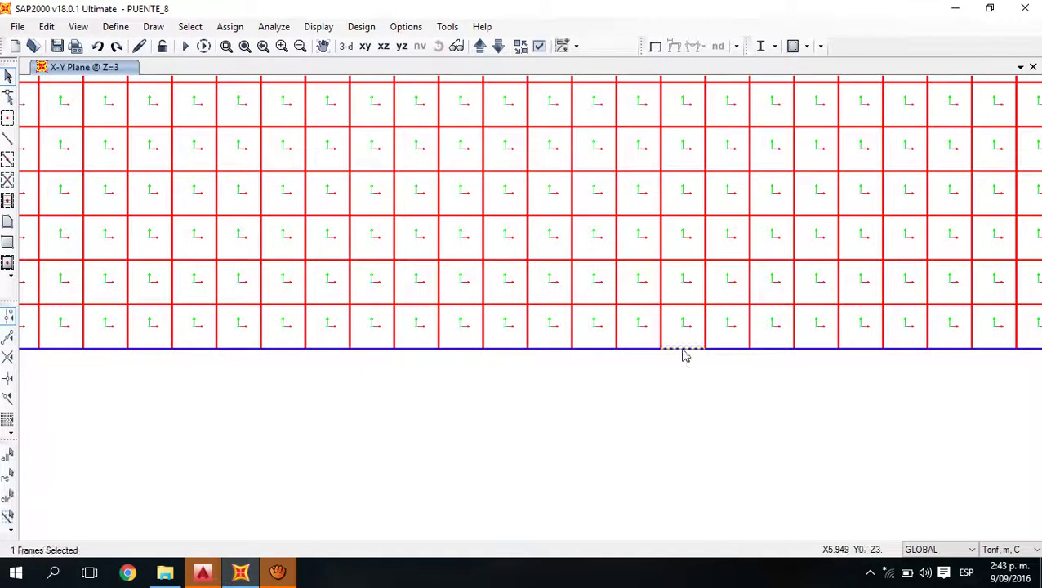
left_click(734, 351)
left_click(772, 351)
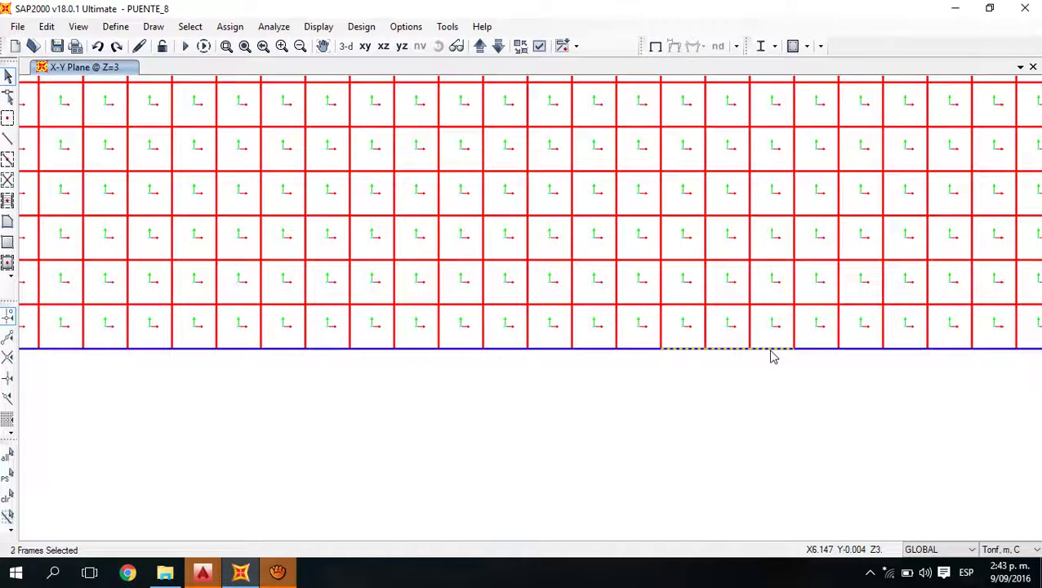
left_click(772, 352)
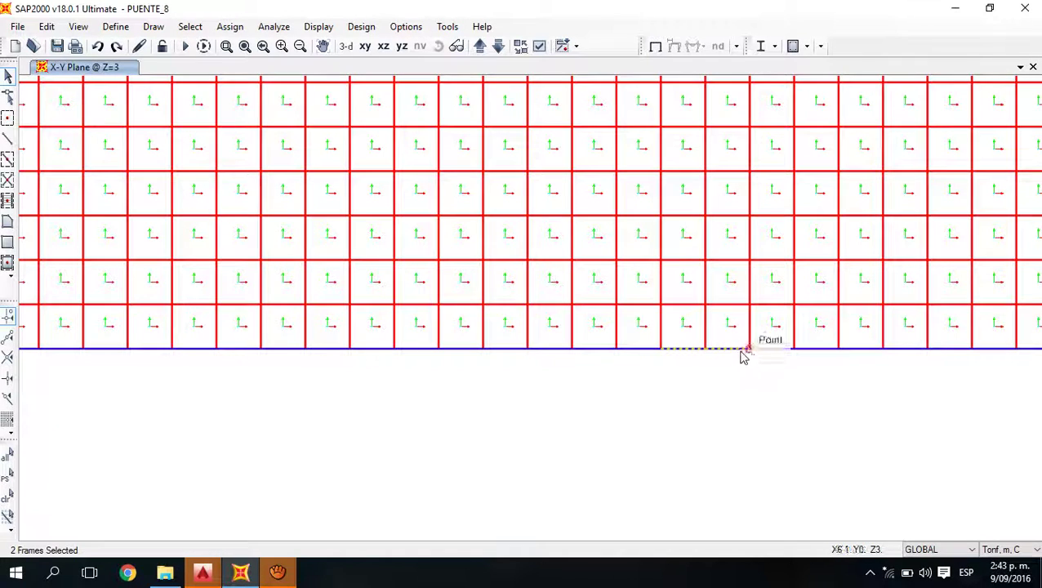
left_click(688, 351)
left_click(728, 352)
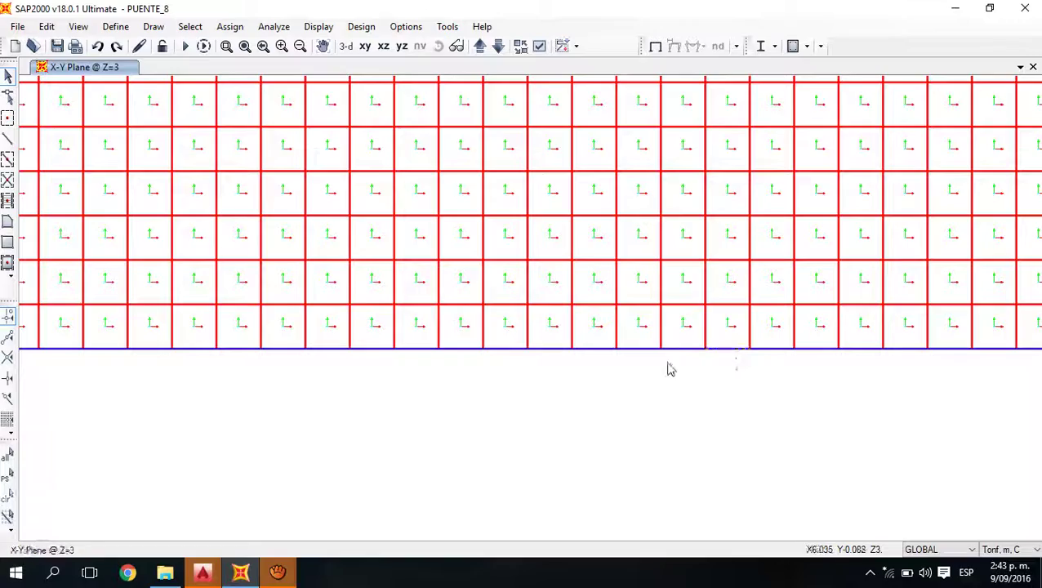
scroll(586, 315, "down", 3)
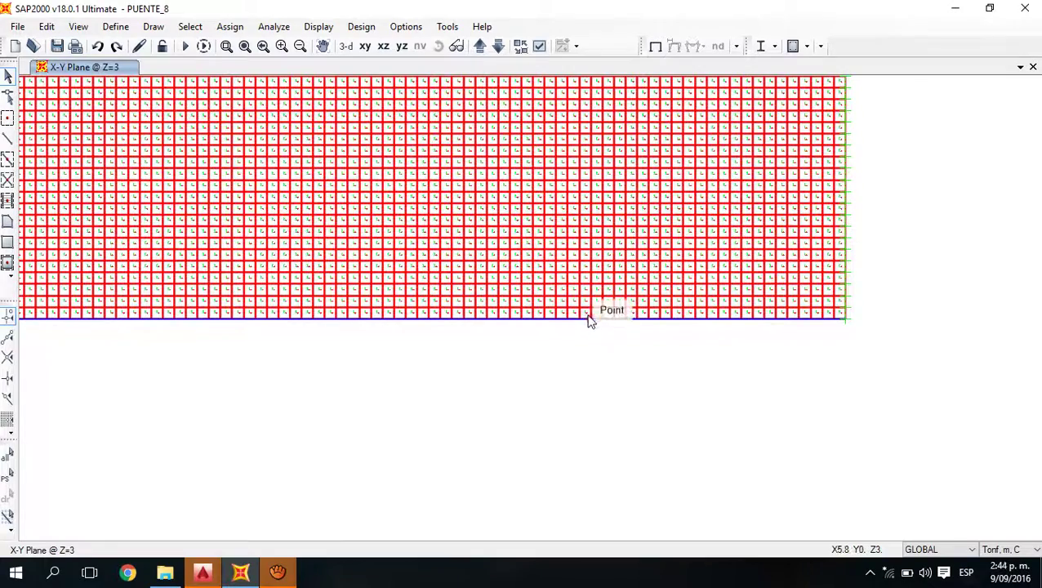
scroll(592, 325, "down", 2)
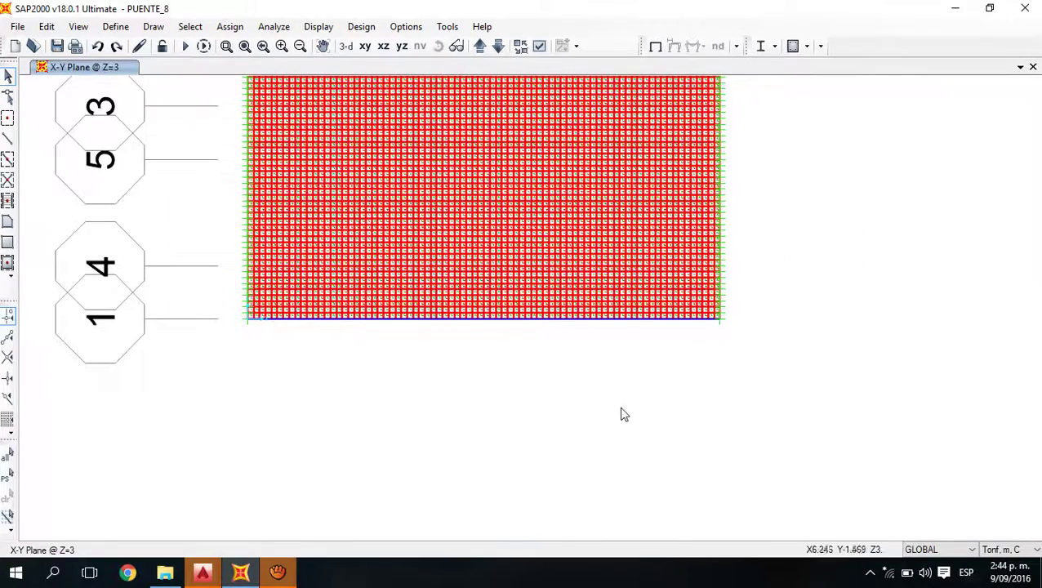
middle_click_drag(613, 411, 549, 386)
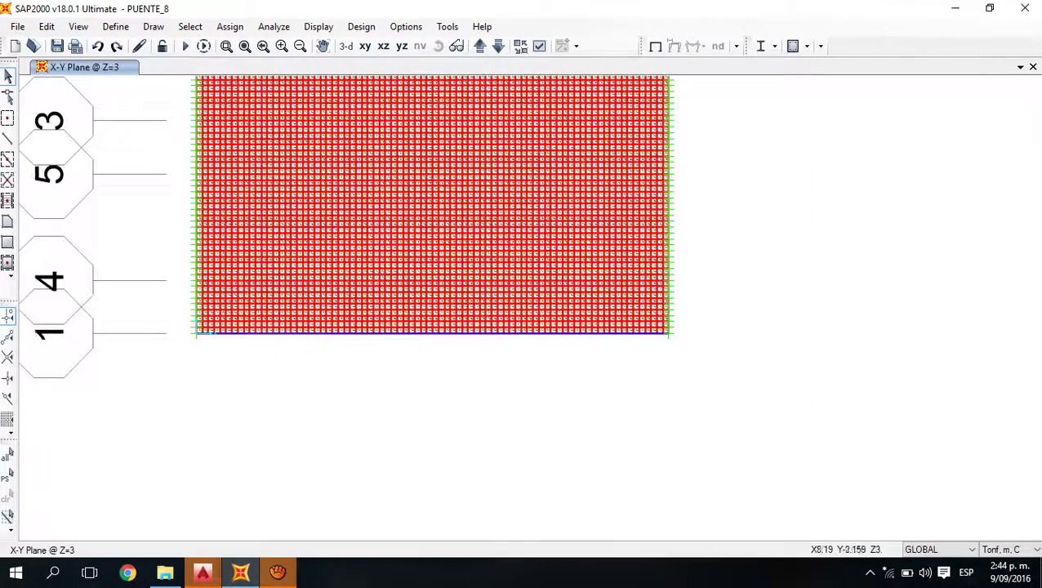
key("F3")
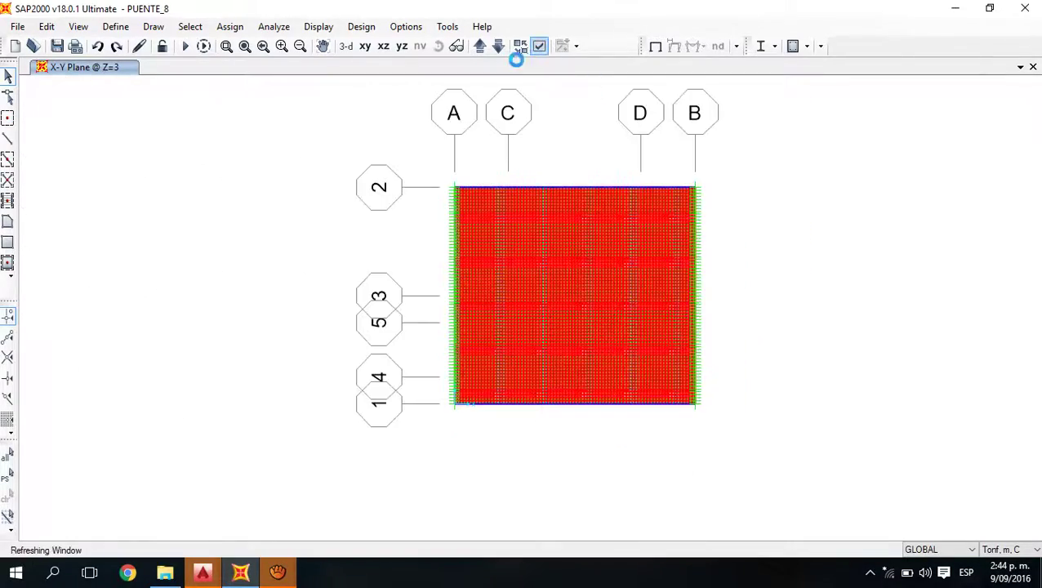
- Show the model in 3-D with the Extrude view type and examine how the bordillos sit against the slab
left_click(346, 47)
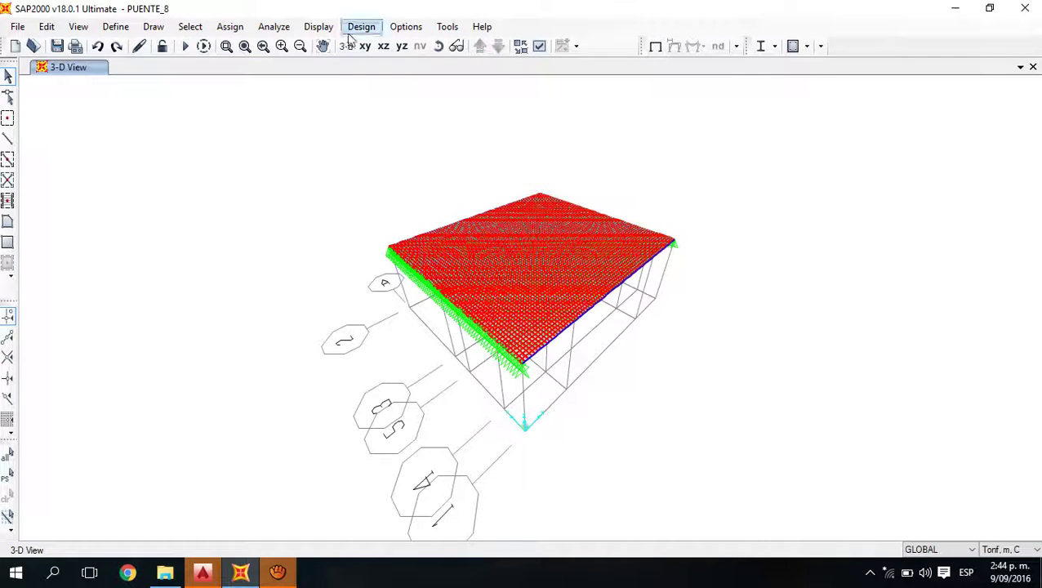
left_click(539, 46)
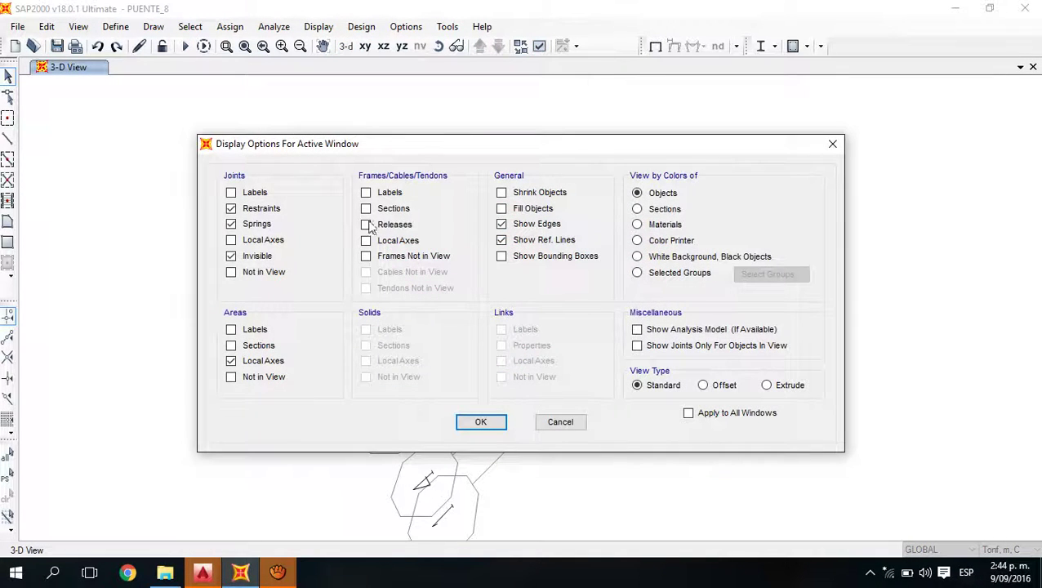
left_click(767, 385)
left_click(481, 423)
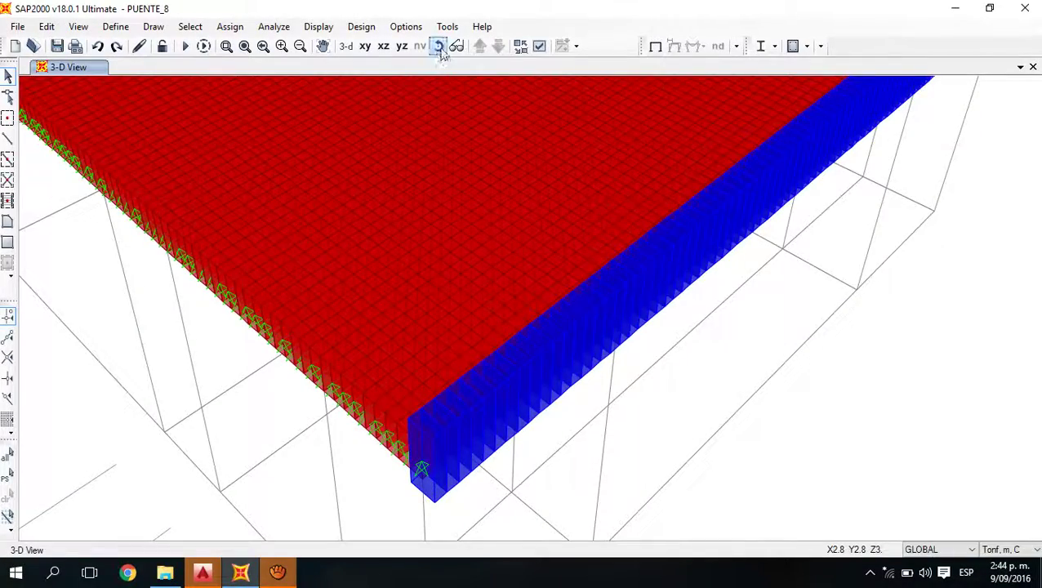
left_click(440, 46)
left_click_drag(391, 337, 531, 265)
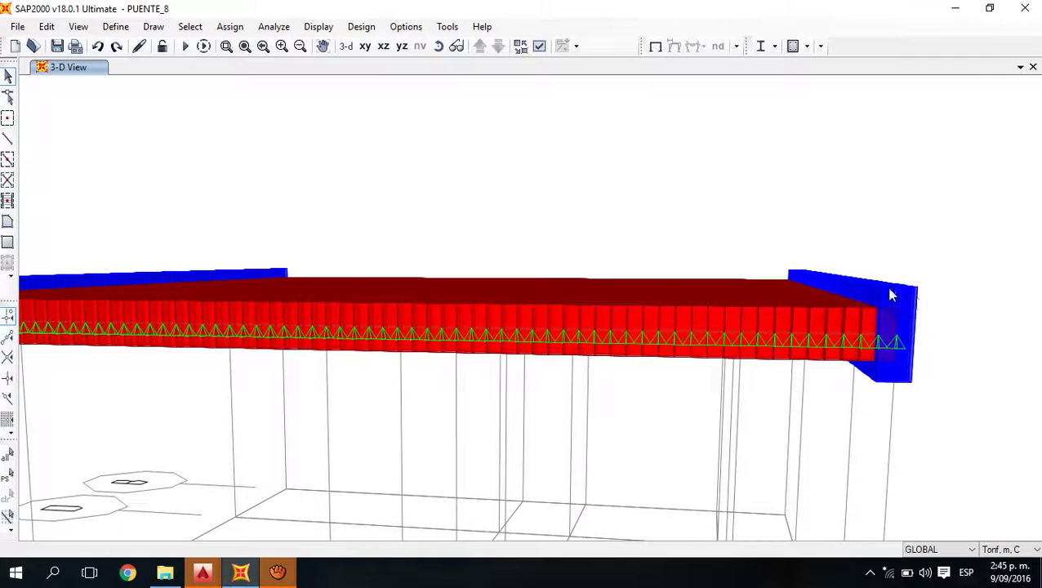
scroll(854, 299, "down", 5)
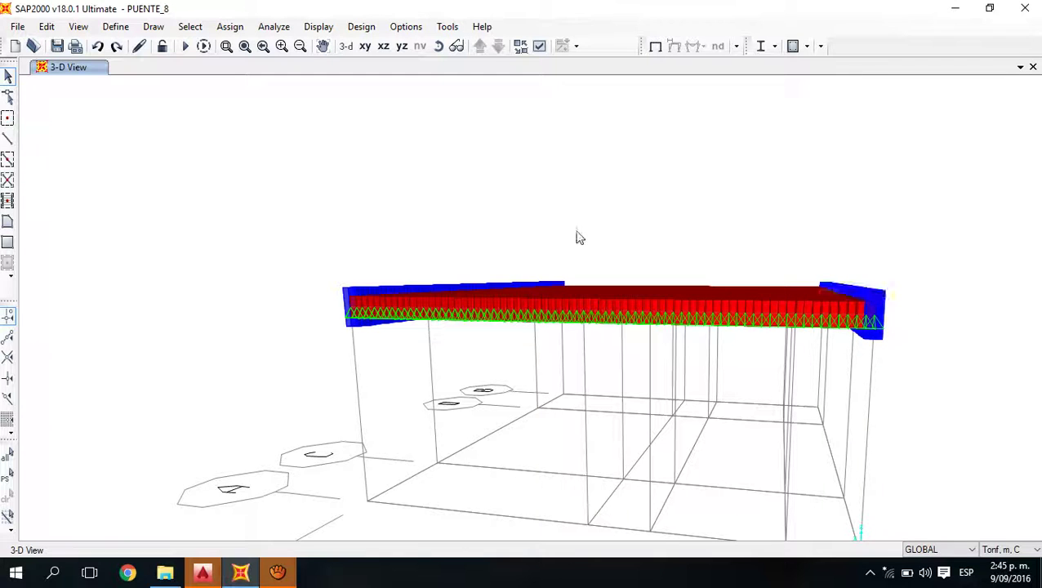
- Assign insertion point 2 (Bottom Center) to the far bordillo frames along axis 2, without transforming frame stiffness for offsets from centroid
left_click(345, 47)
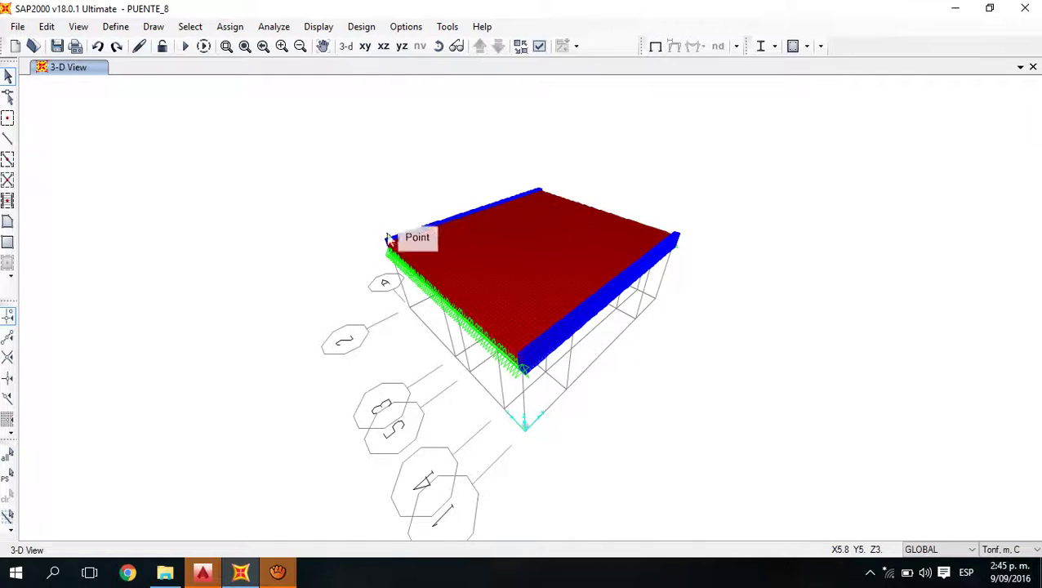
left_click_drag(341, 101, 576, 279)
left_click_drag(559, 150, 298, 295)
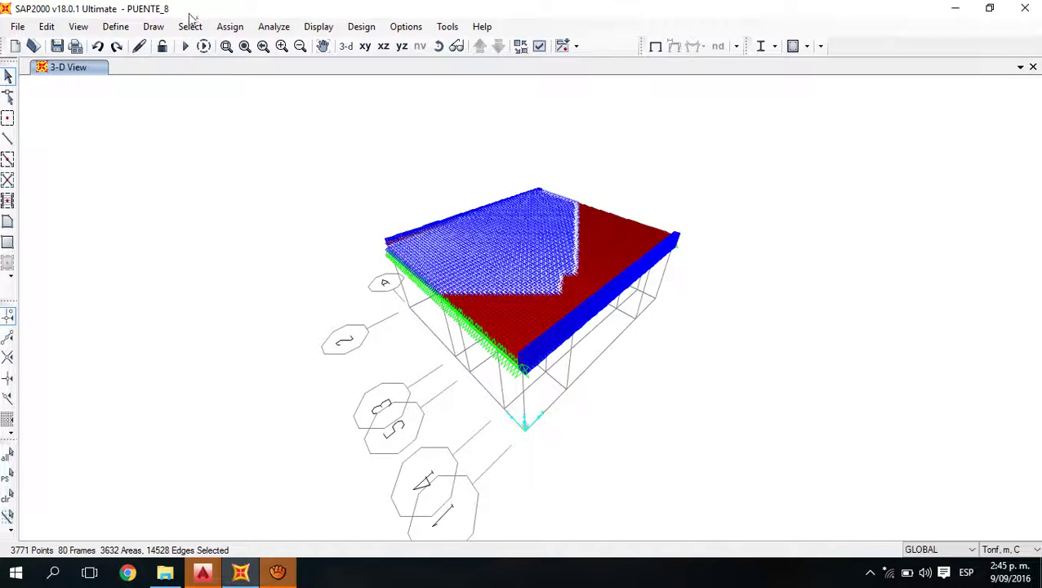
left_click(231, 27)
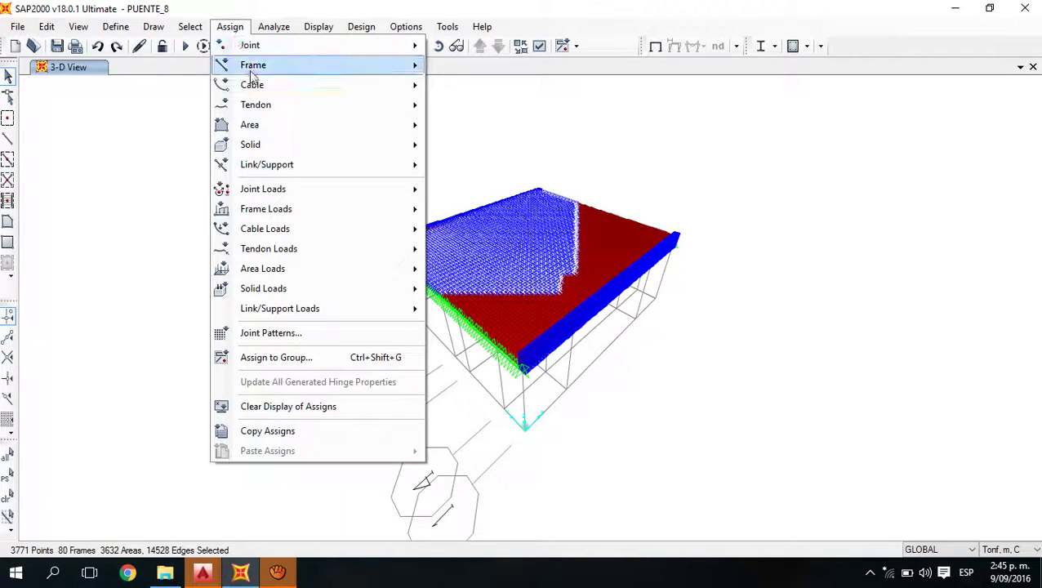
mouse_move(255, 67)
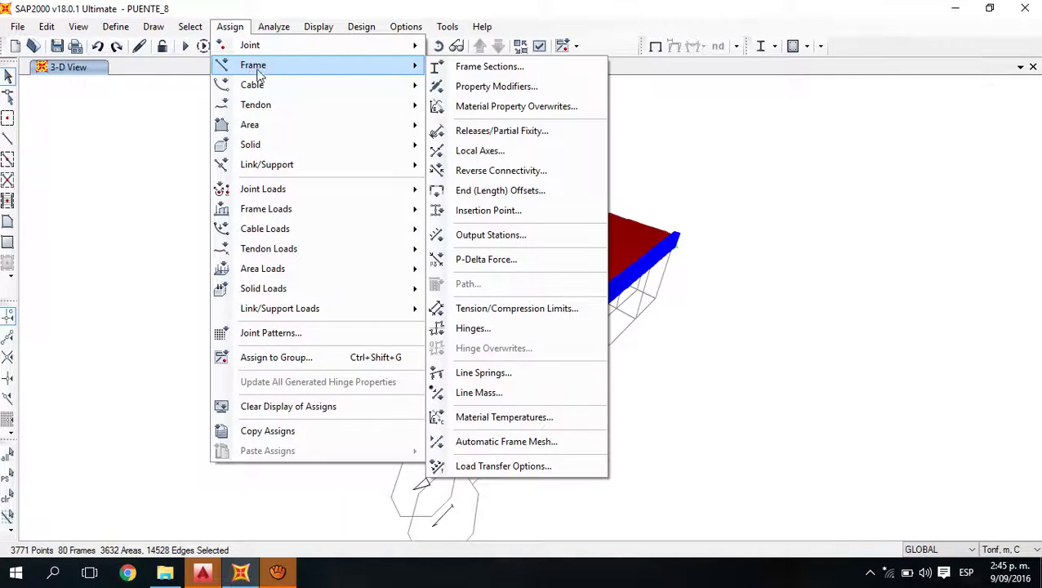
left_click(508, 211)
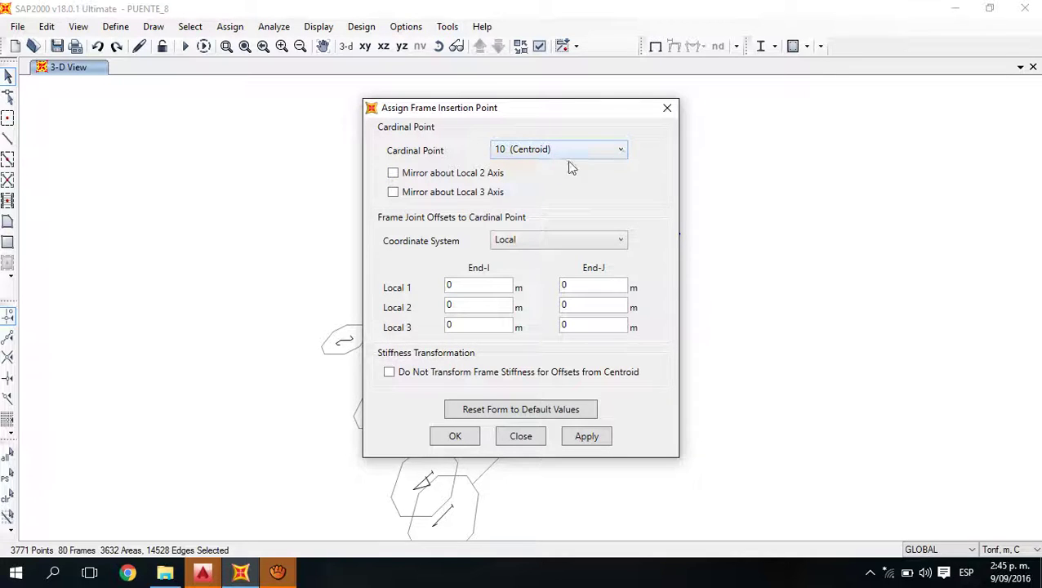
left_click(621, 150)
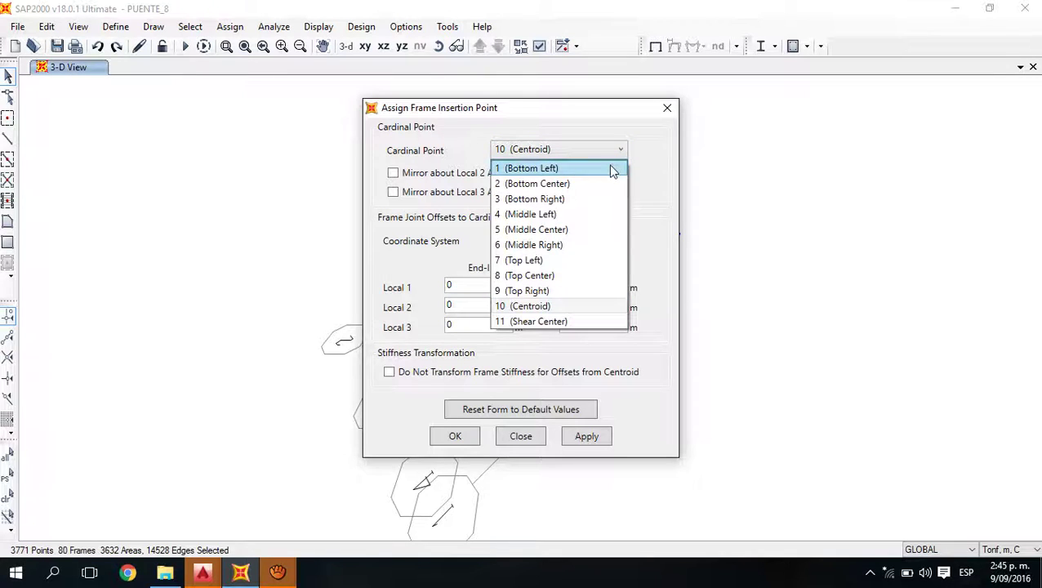
left_click(539, 185)
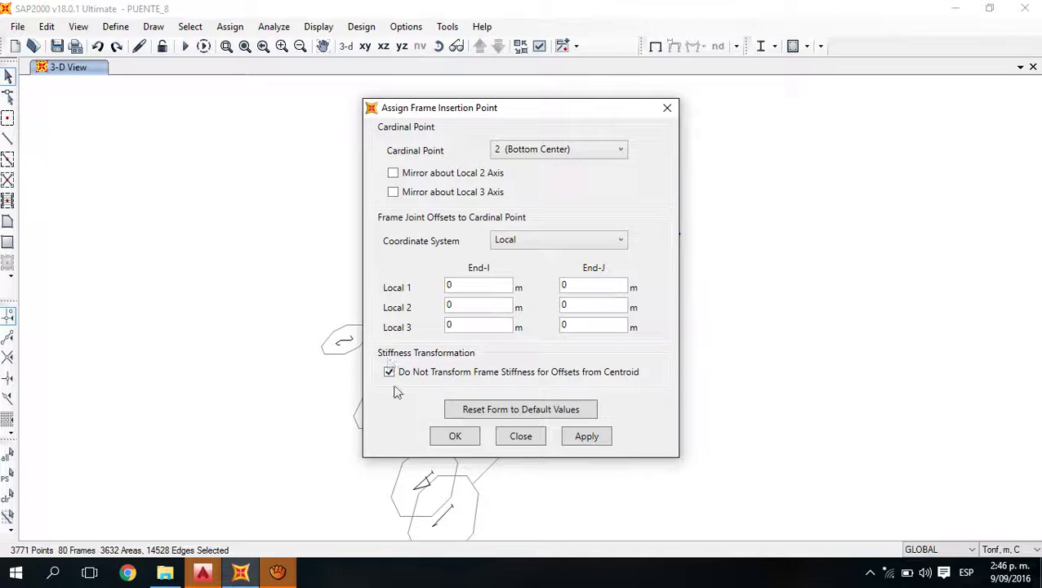
left_click(464, 445)
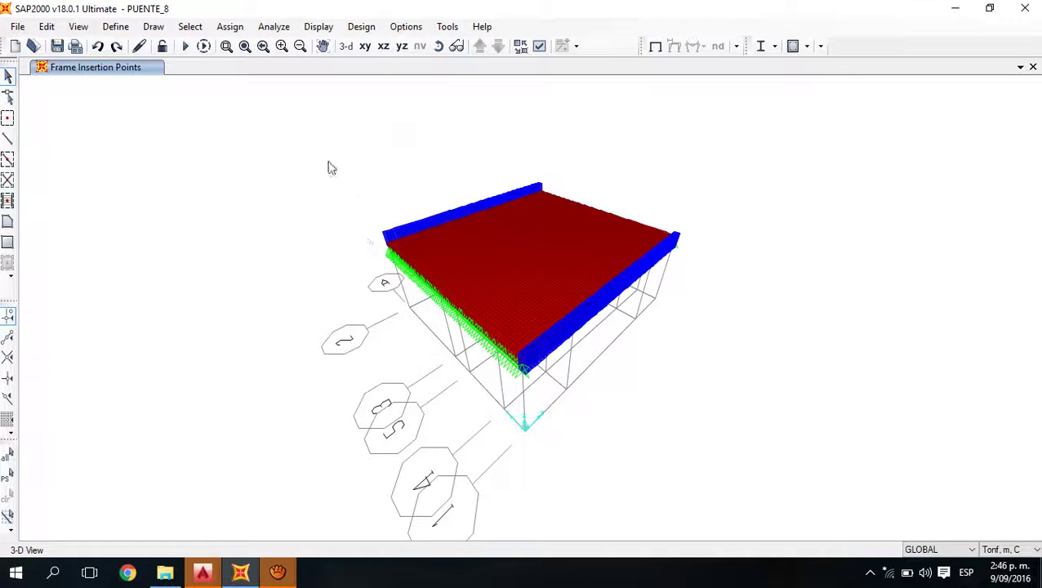
- Examine from a low 3-D angle how both bordillos sit relative to the slab's thickness
left_click(438, 46)
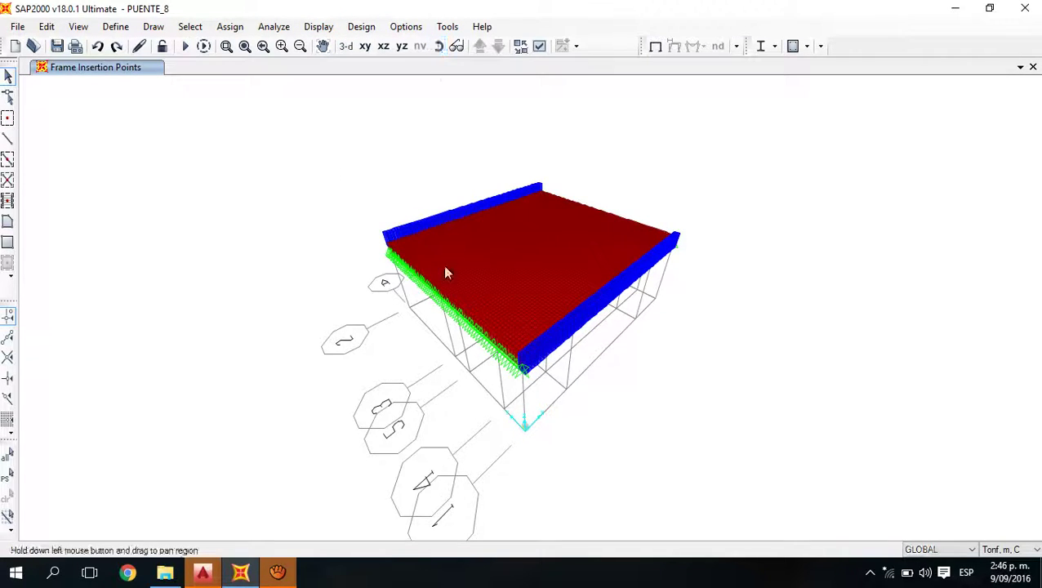
left_click_drag(444, 272, 672, 235)
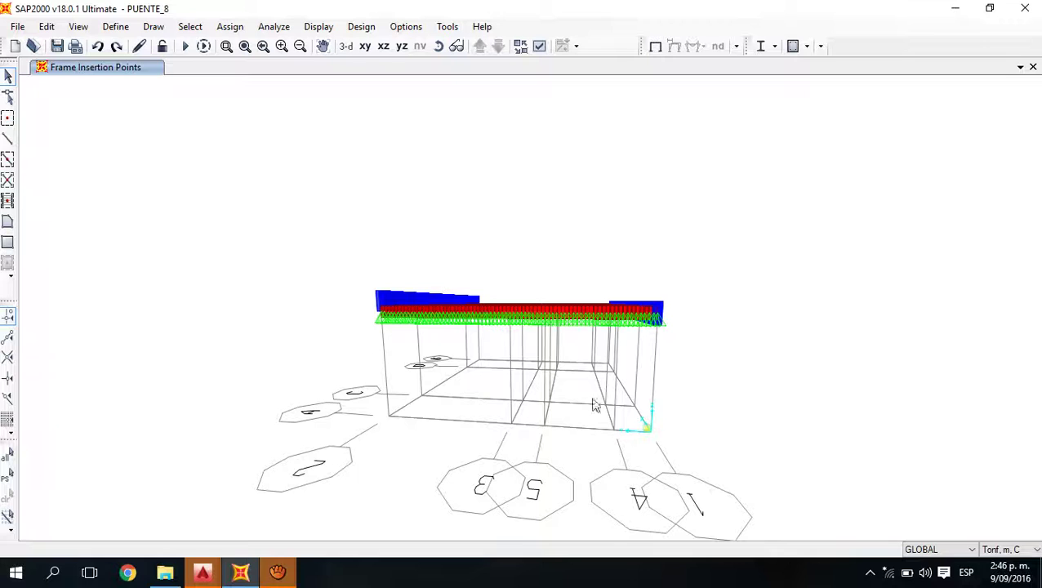
scroll(359, 309, "up", 5)
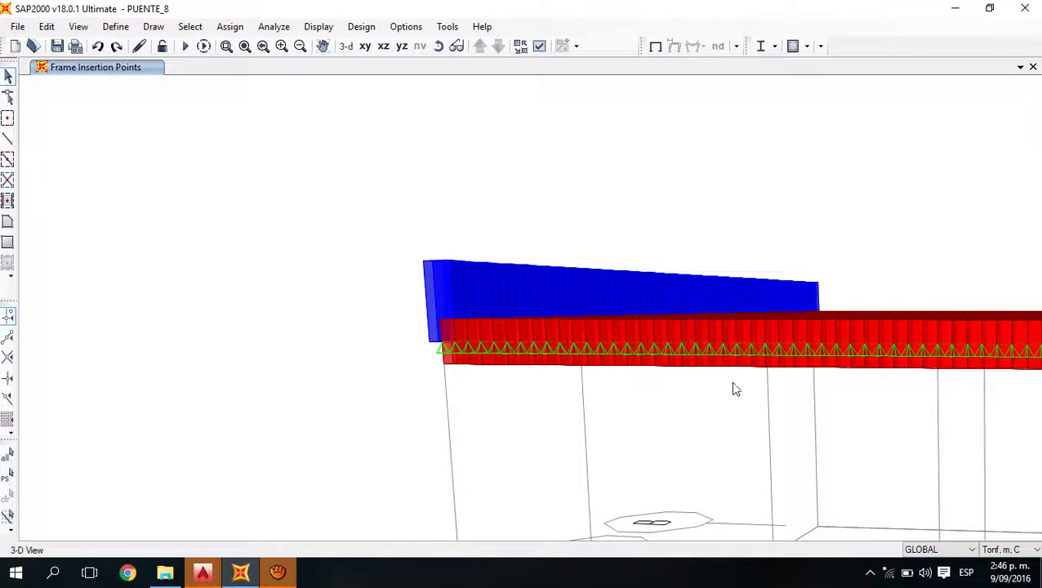
middle_click_drag(728, 393, 454, 385)
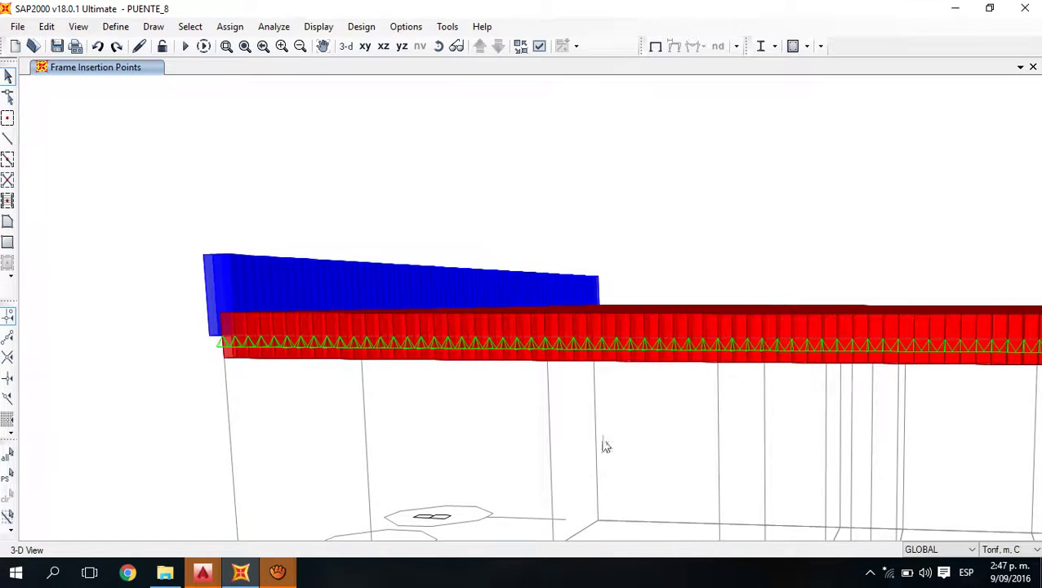
middle_click_drag(605, 446, 433, 442)
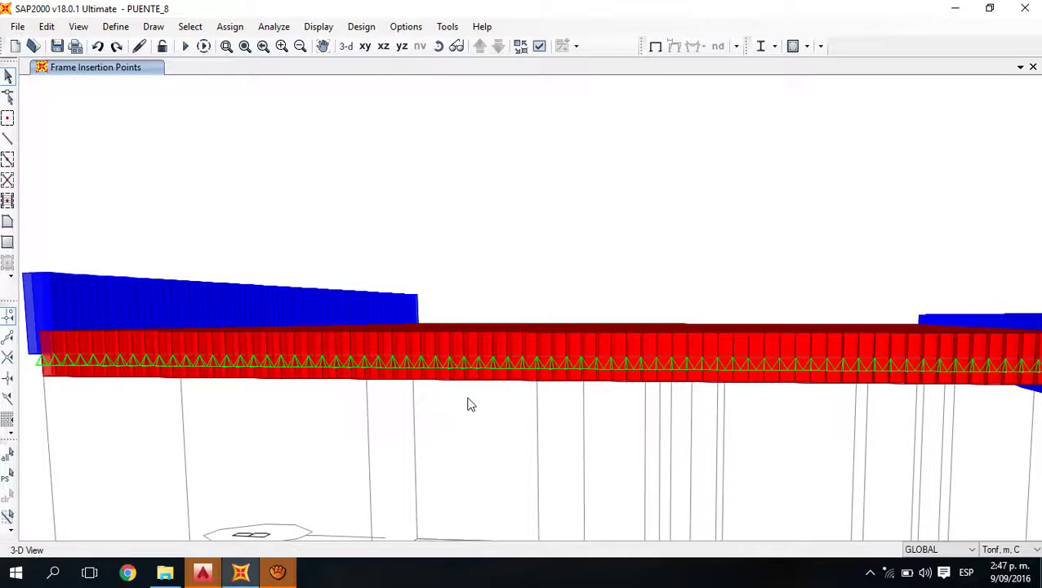
scroll(470, 404, "down", 5)
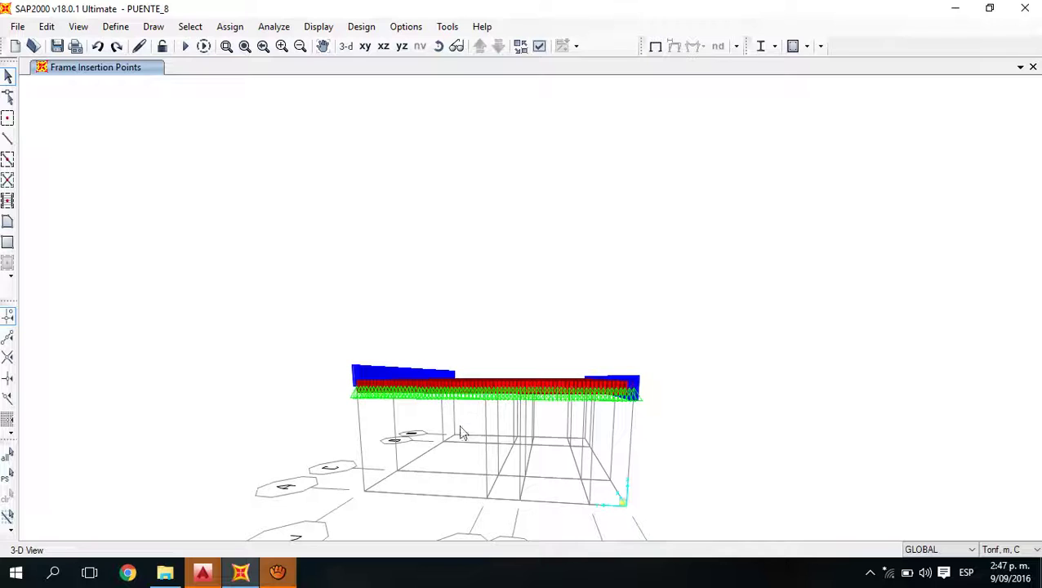
- Select the bordillo along axis 1 in the XY plan and assign it insertion point 2 (Bottom Center), then check it in 3-D
left_click(365, 47)
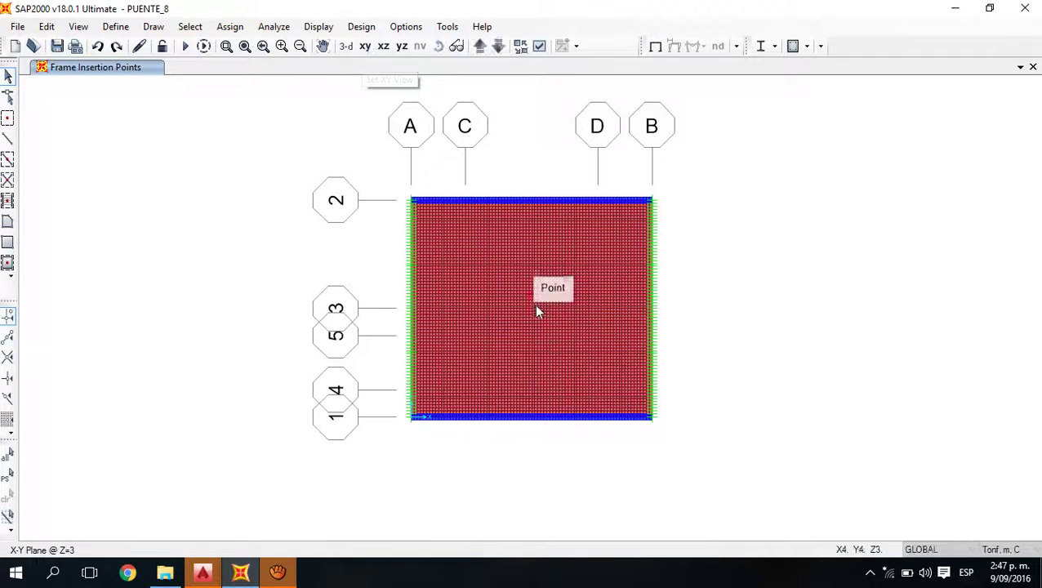
left_click_drag(477, 431, 329, 387)
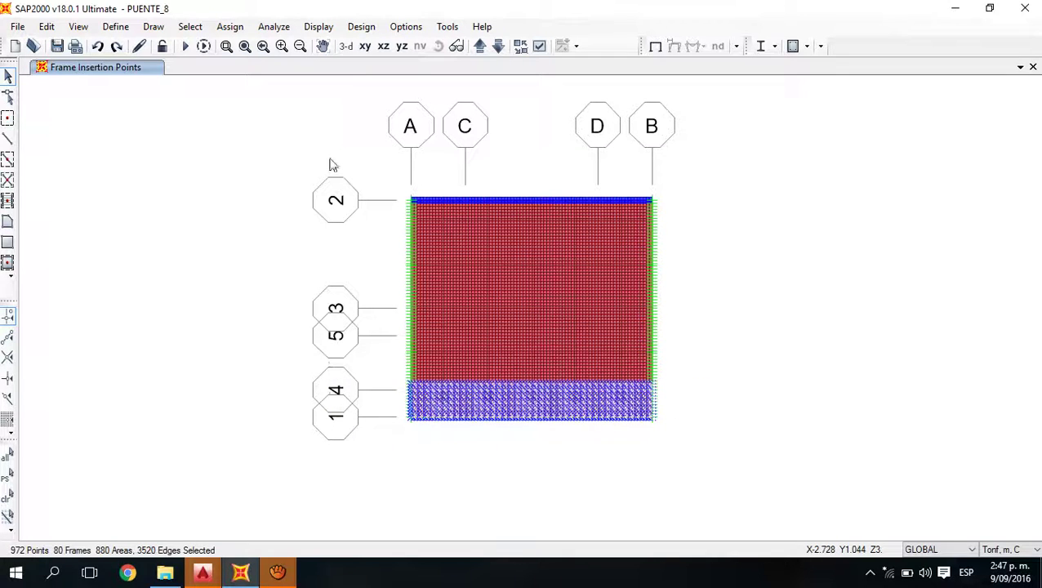
left_click(230, 26)
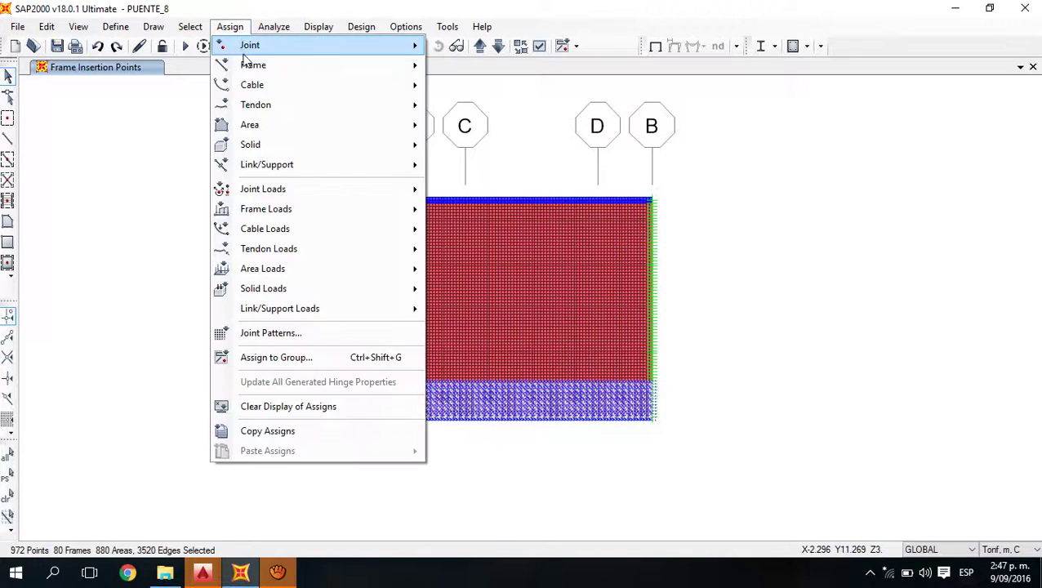
mouse_move(344, 65)
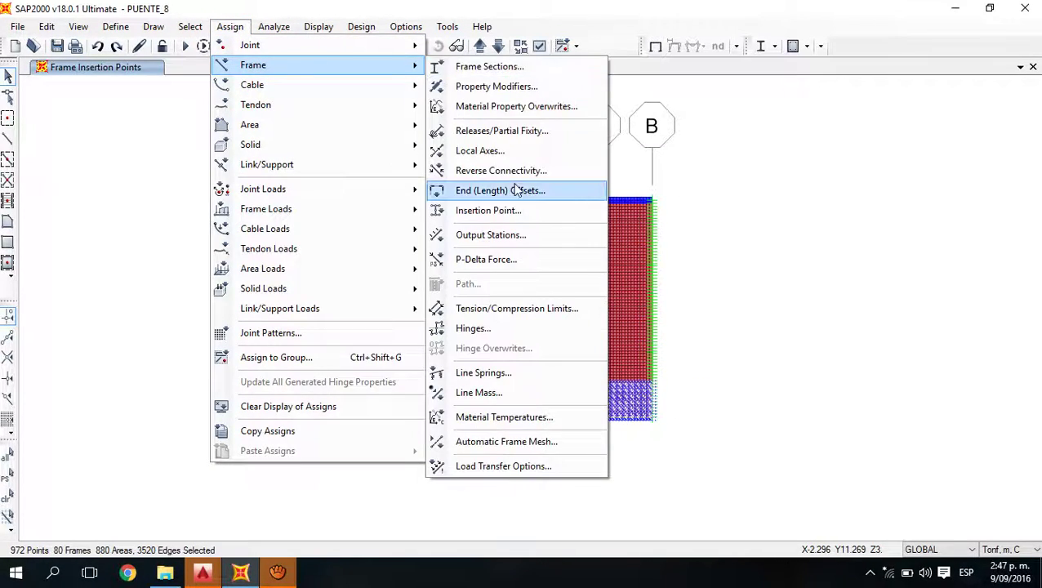
left_click(505, 210)
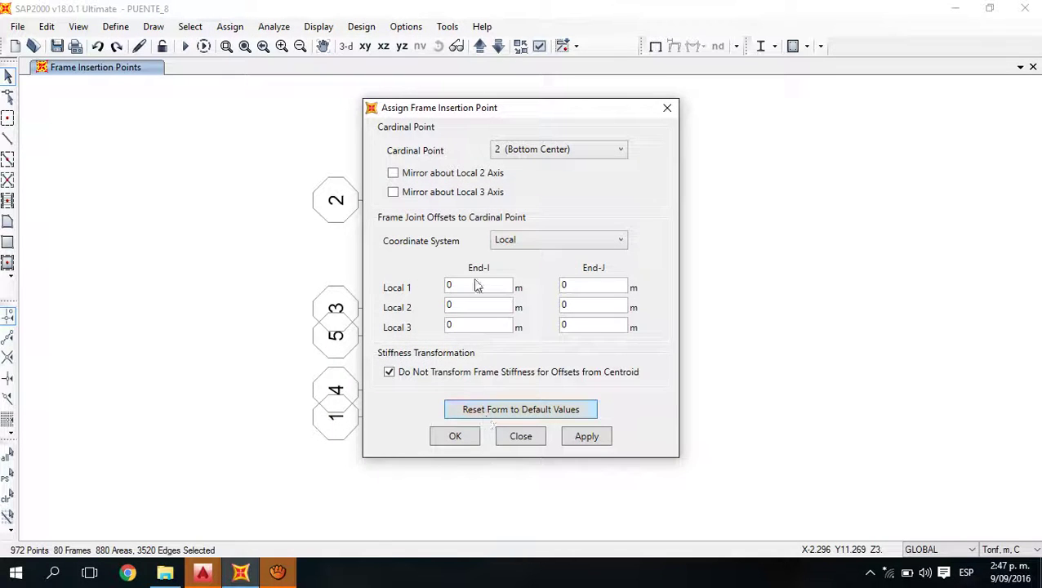
left_click(535, 155)
left_click(514, 183)
left_click(455, 437)
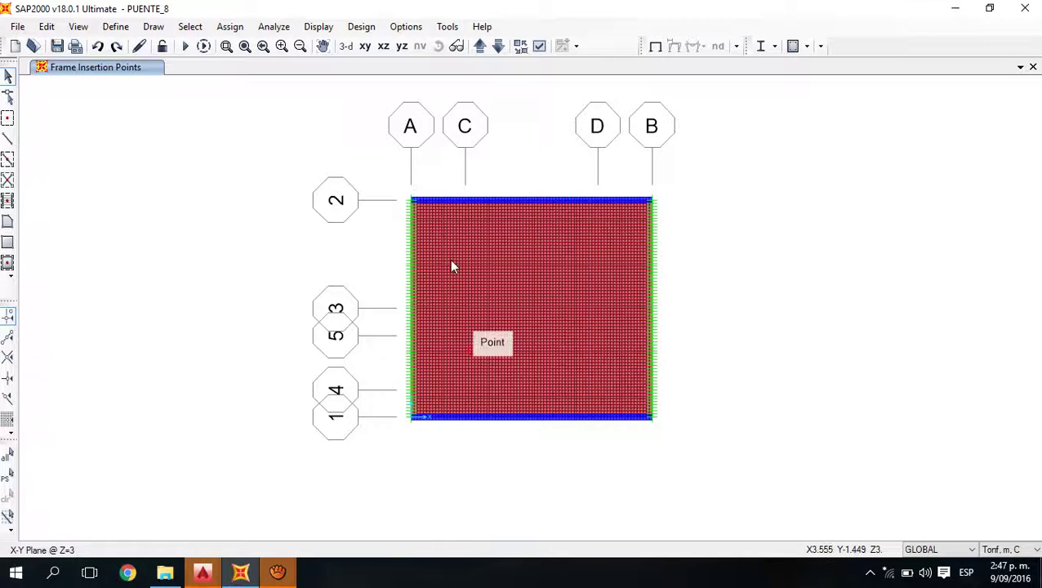
left_click(344, 48)
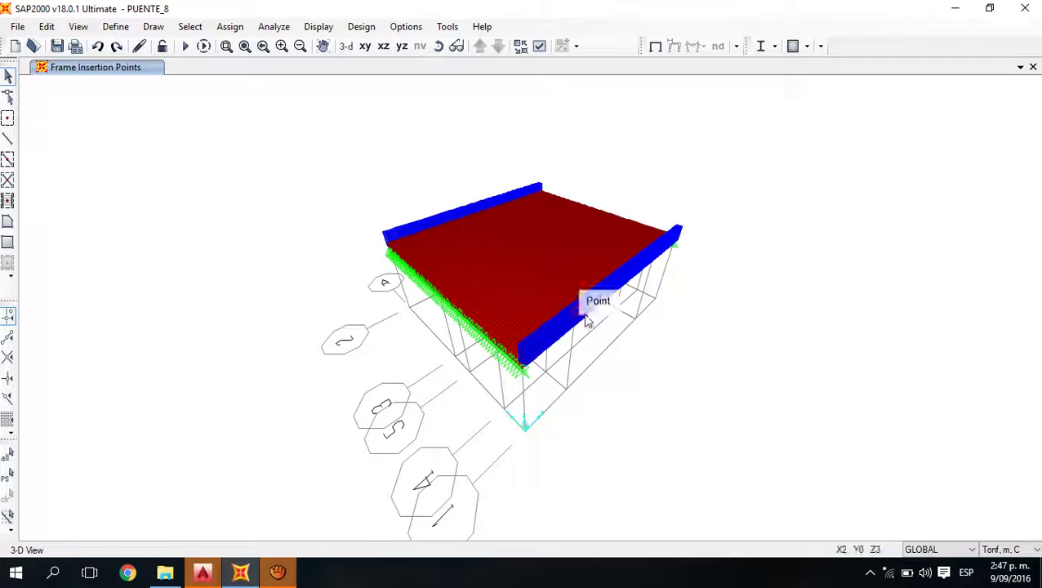
- Hide the slab's area objects in the XY plan at Z=3 by setting Areas to Not in View
left_click(365, 47)
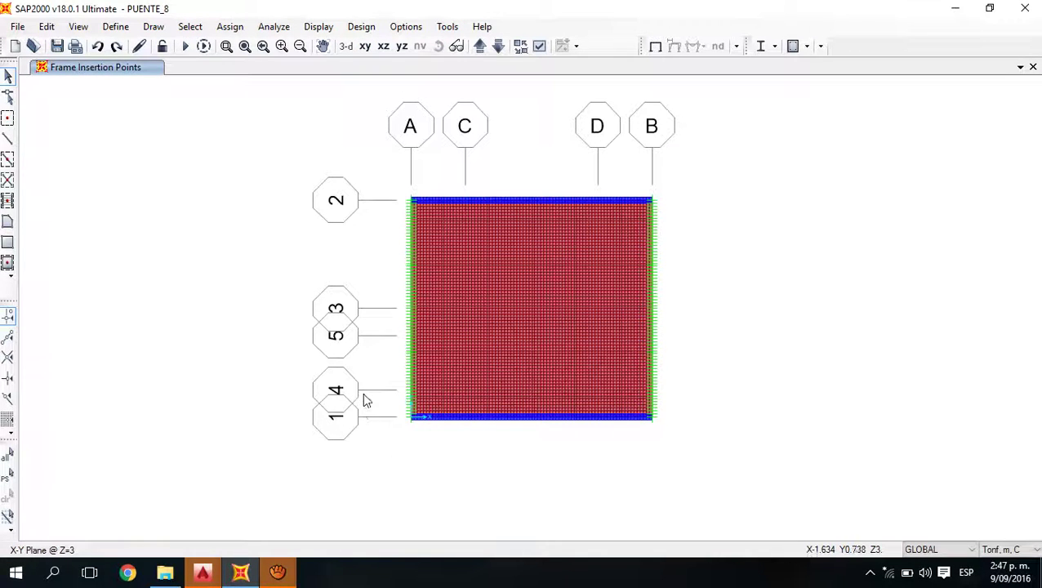
left_click_drag(366, 397, 400, 337)
left_click(529, 47)
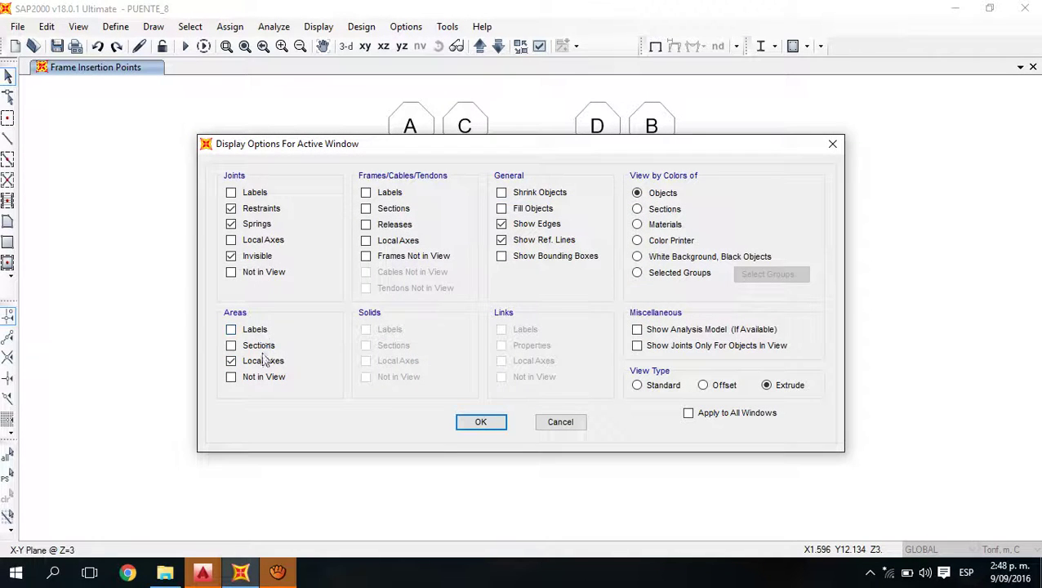
left_click(265, 381)
left_click(484, 422)
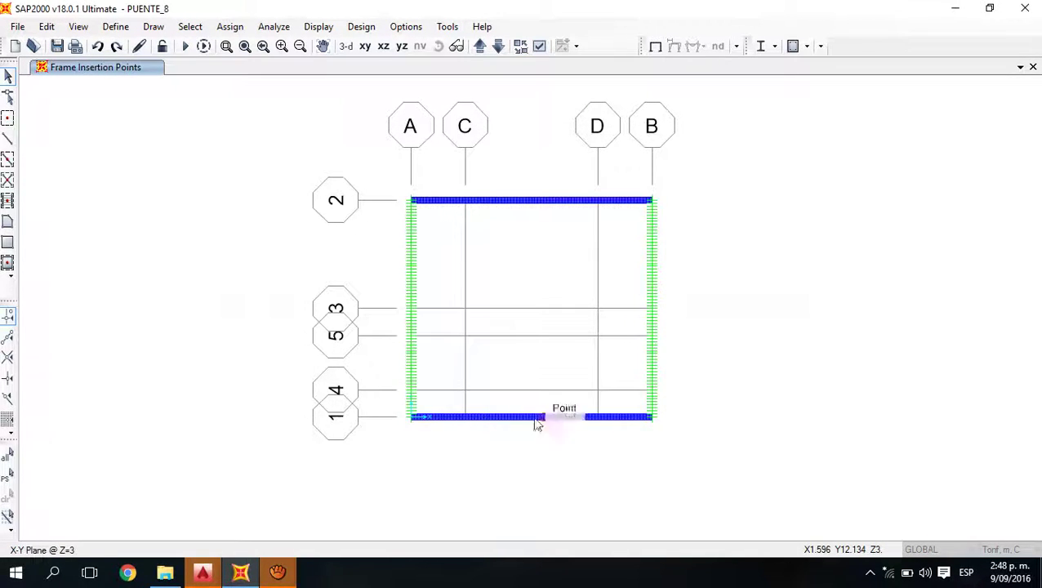
- Replicate the bordillo frames along axis 1 once in a linear pattern with a dy increment of 3.6 m
left_click_drag(347, 409, 774, 467)
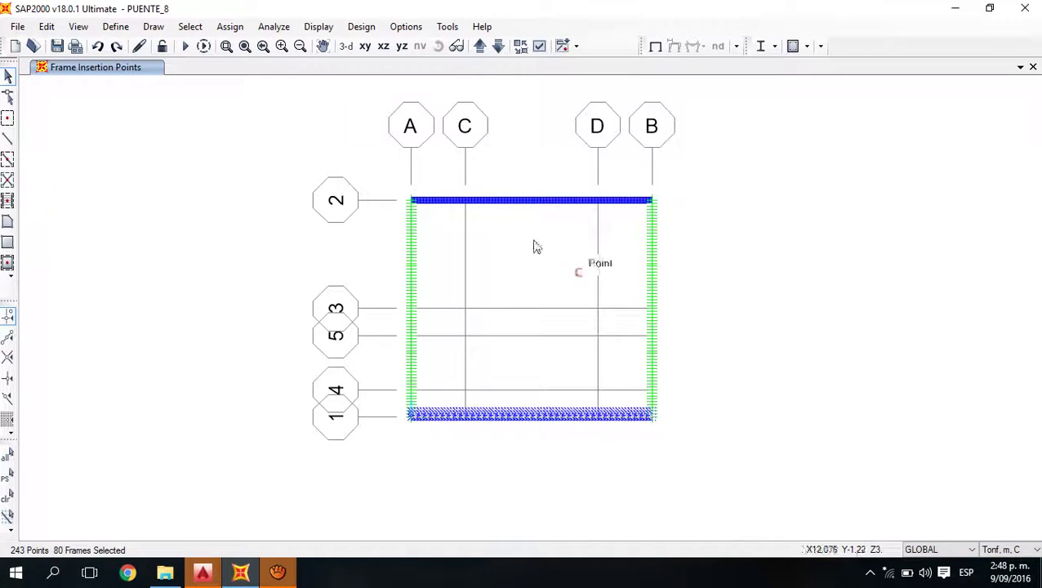
left_click(47, 26)
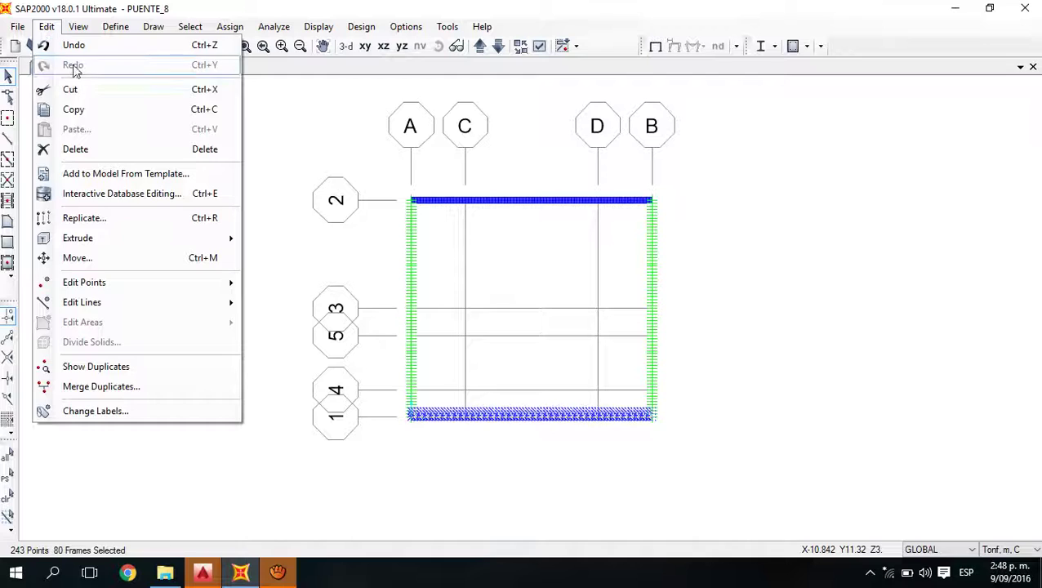
left_click(98, 218)
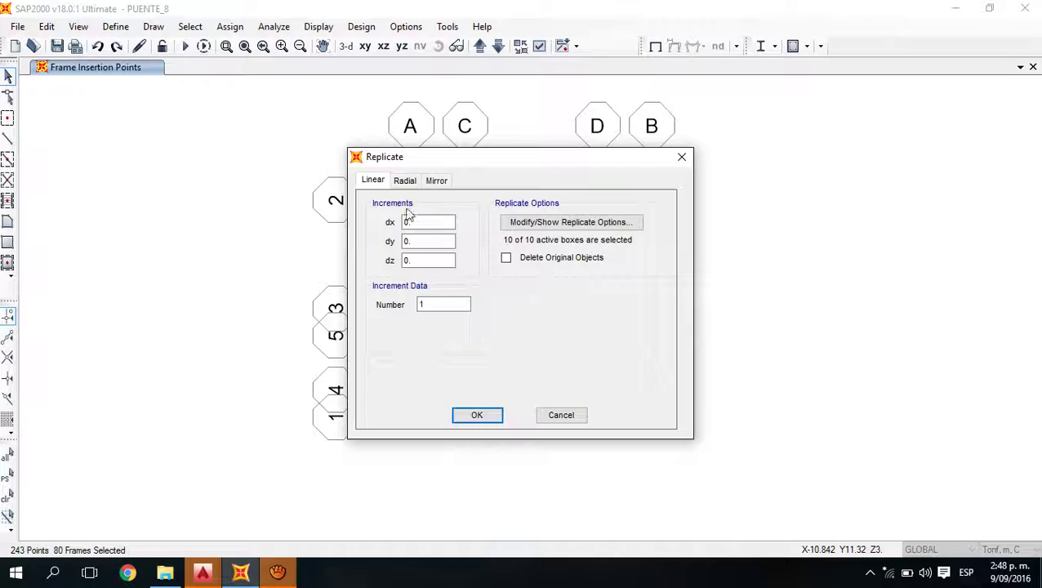
left_click(433, 309)
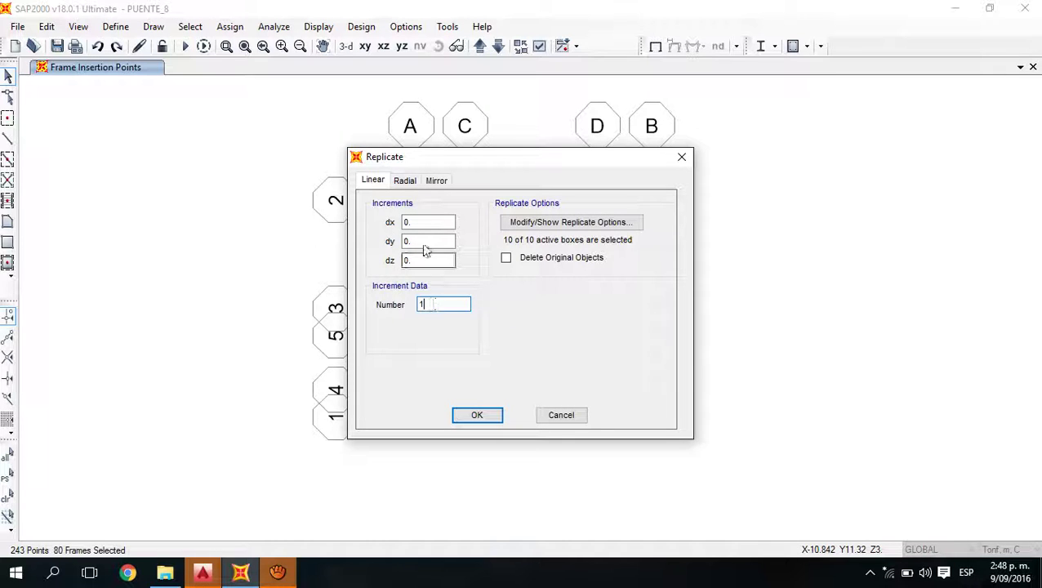
left_click_drag(419, 244, 394, 243)
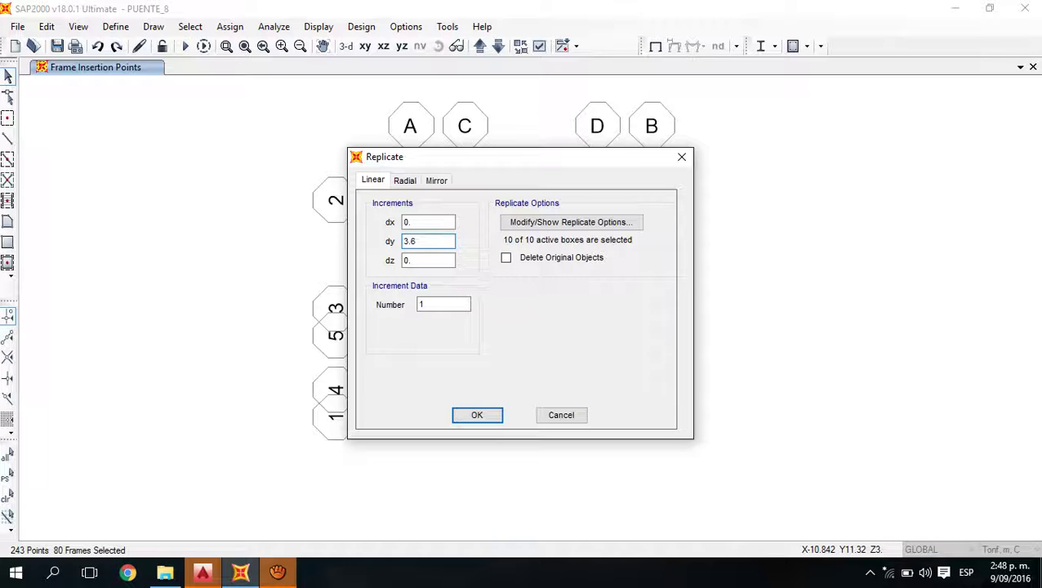
left_click(490, 416)
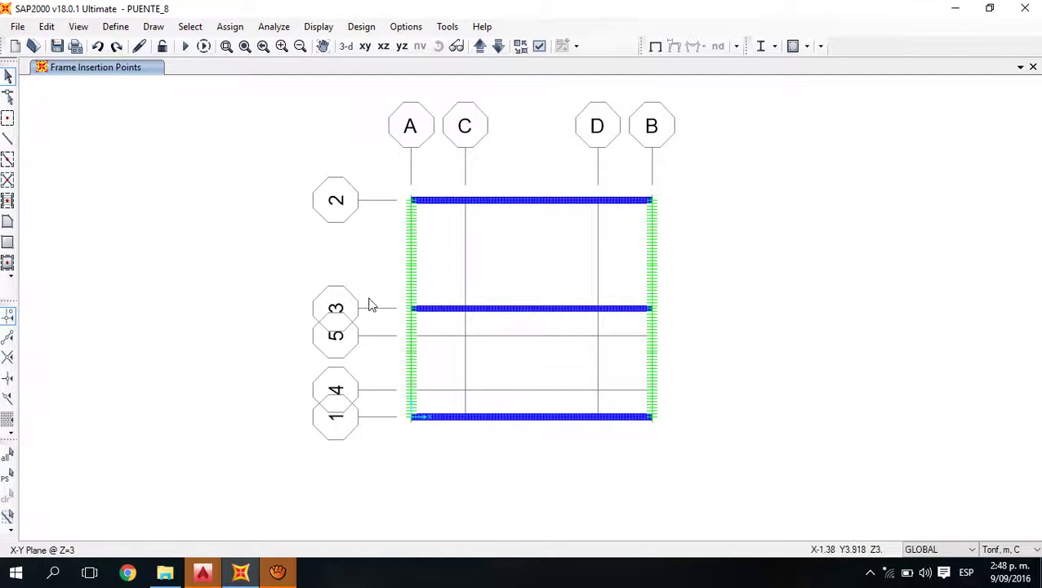
- Select the replicated mid-slab beam along axis 3 and assign it insertion point 8 (Top Center)
mouse_move(370, 304)
left_mouse_down()
mouse_move(621, 307)
mouse_move(745, 343)
left_mouse_up()
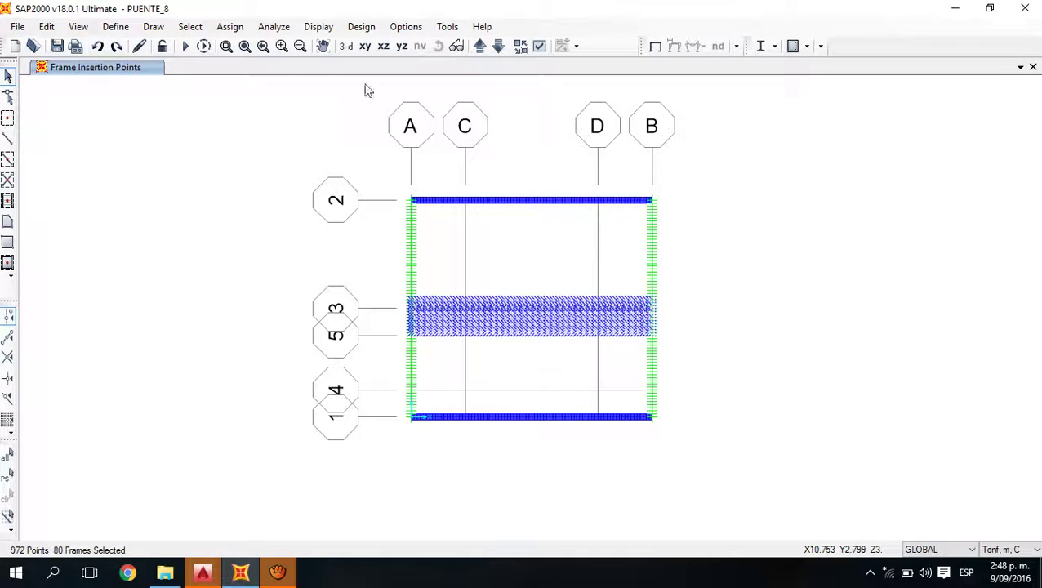
left_click(232, 27)
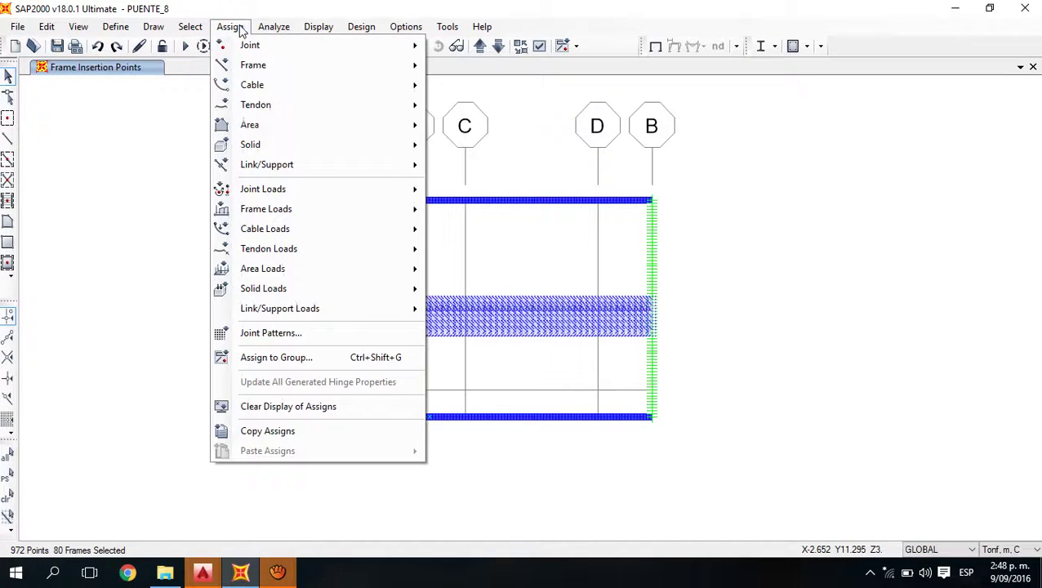
mouse_move(275, 72)
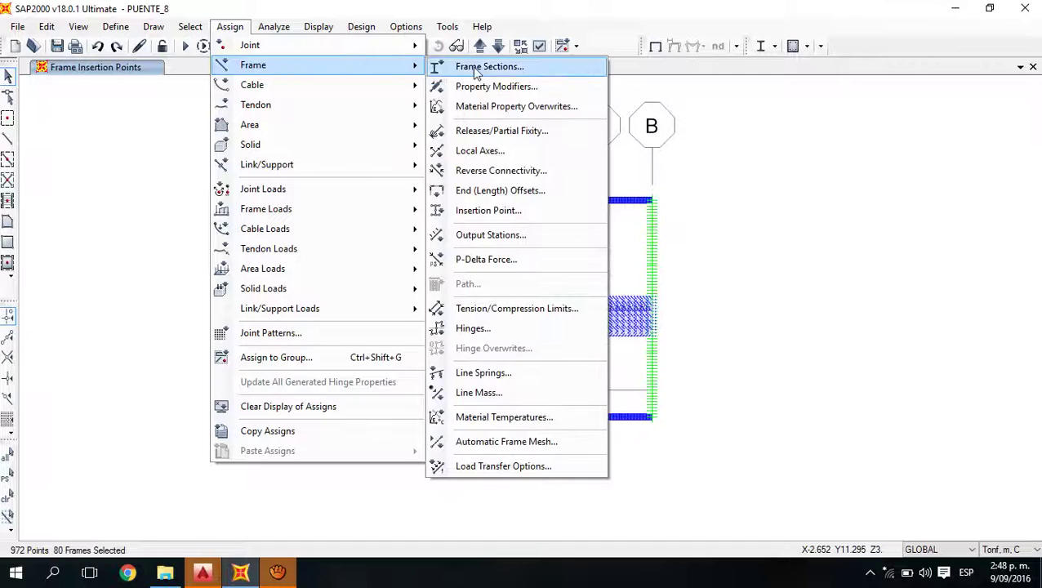
left_click(479, 213)
left_click(525, 151)
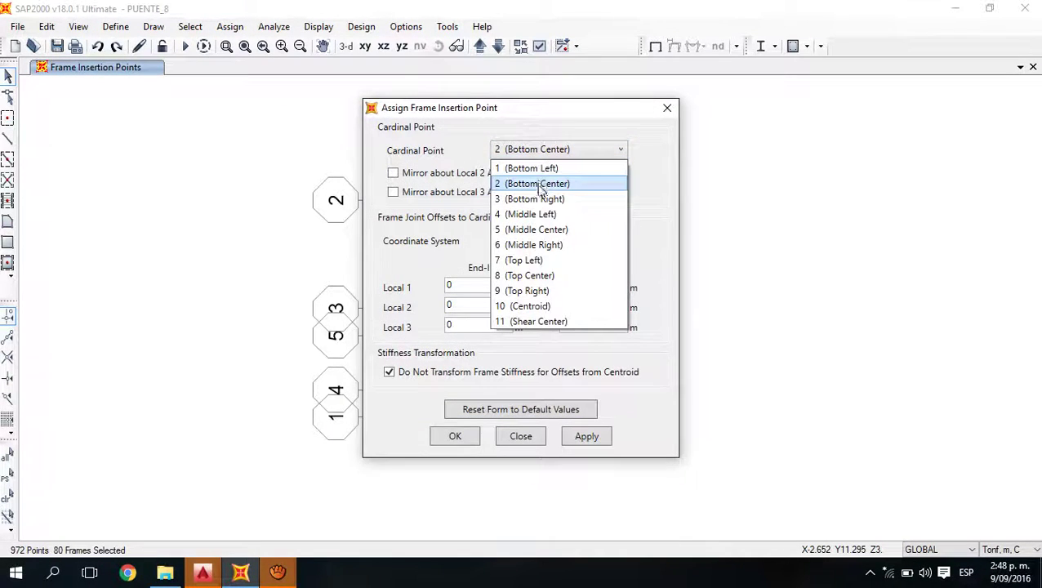
left_click(539, 276)
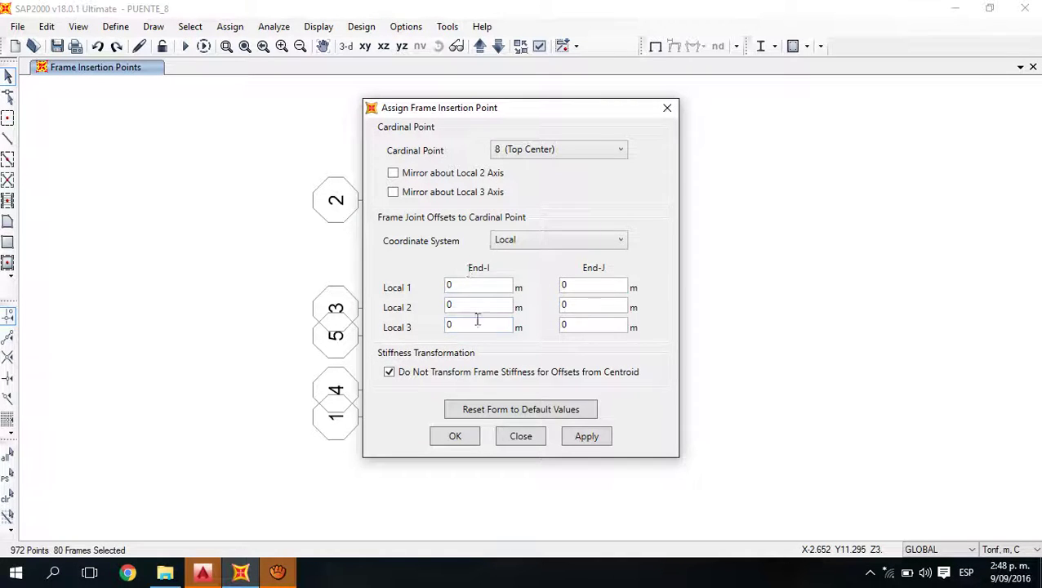
left_click(456, 438)
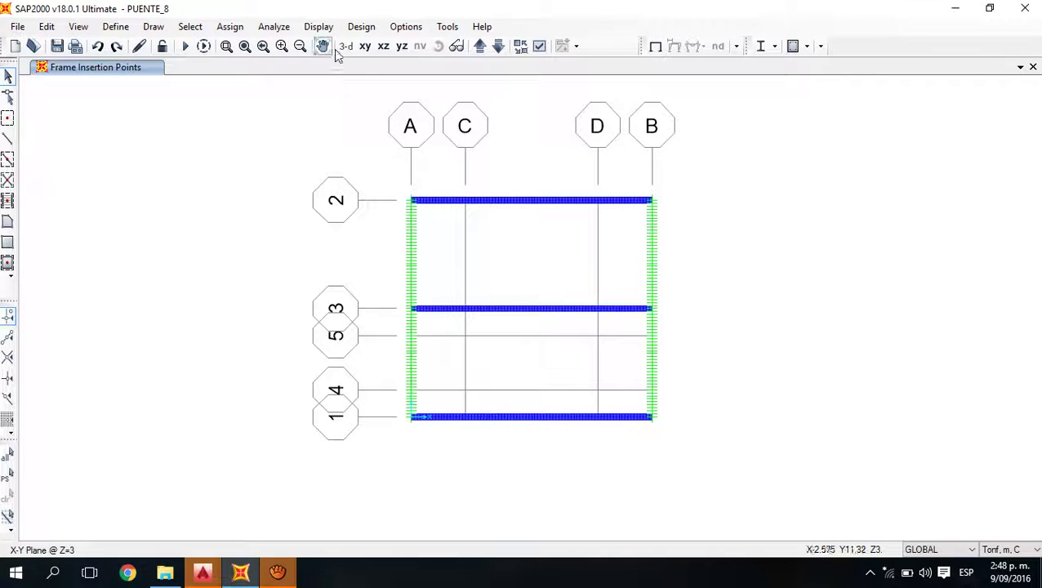
- Show the slab's area objects again in the 3-D view and inspect the mid-slab beam from low and underside angles
left_click(347, 46)
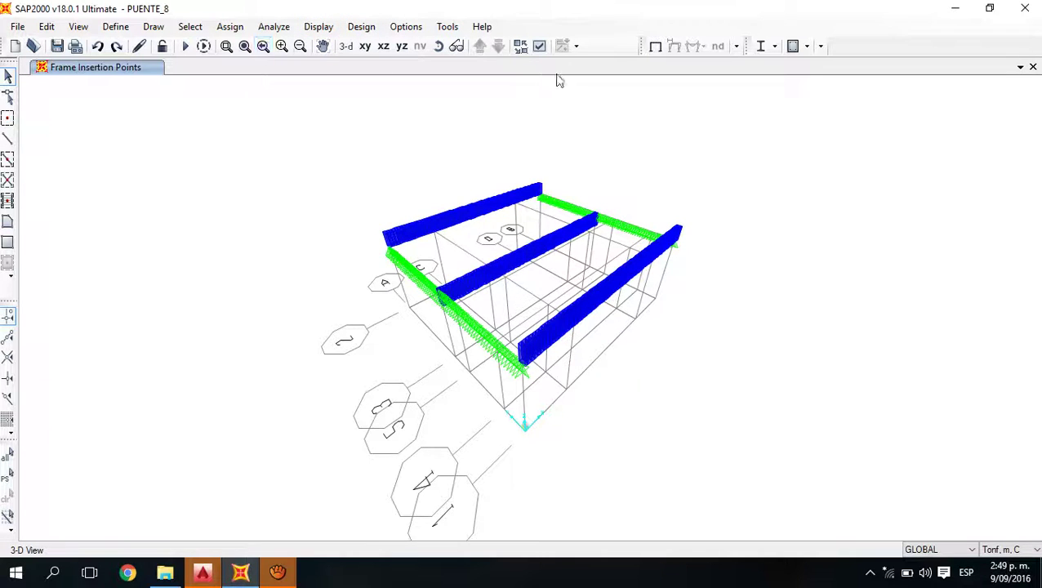
left_click(539, 45)
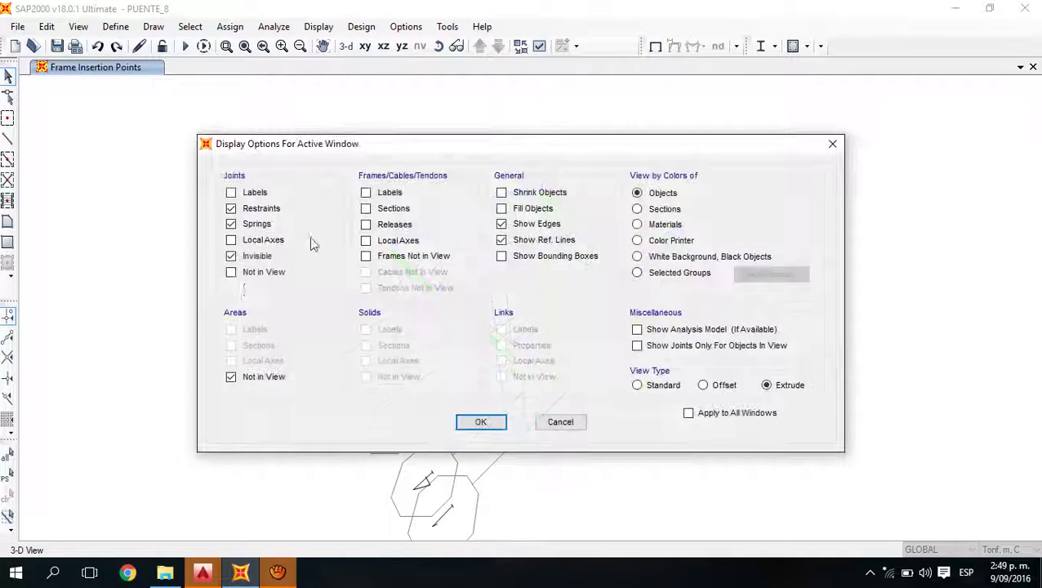
left_click(255, 381)
left_click(480, 422)
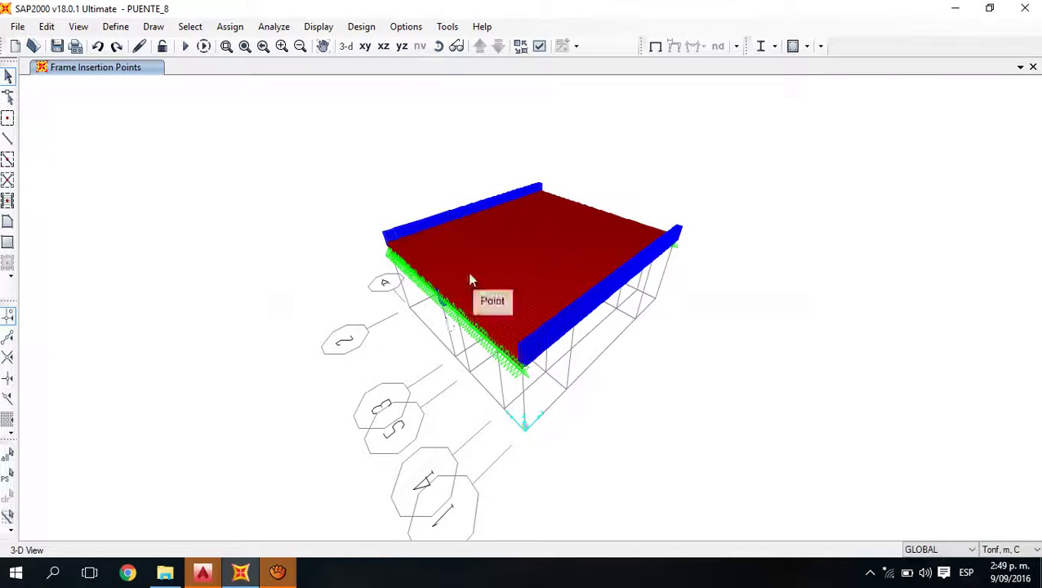
left_click(440, 46)
left_click_drag(469, 313, 637, 270)
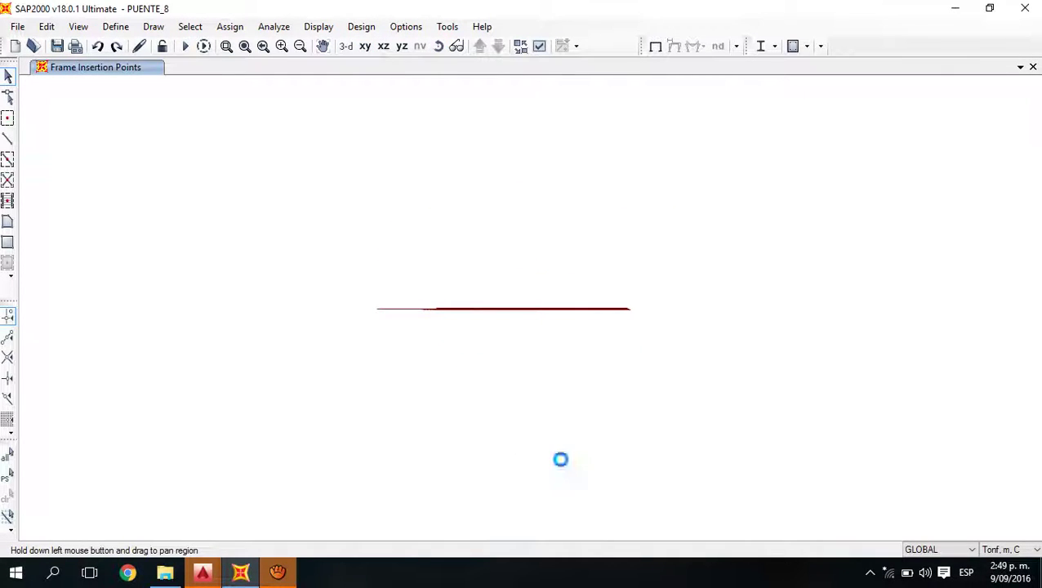
left_click_drag(493, 390, 433, 371)
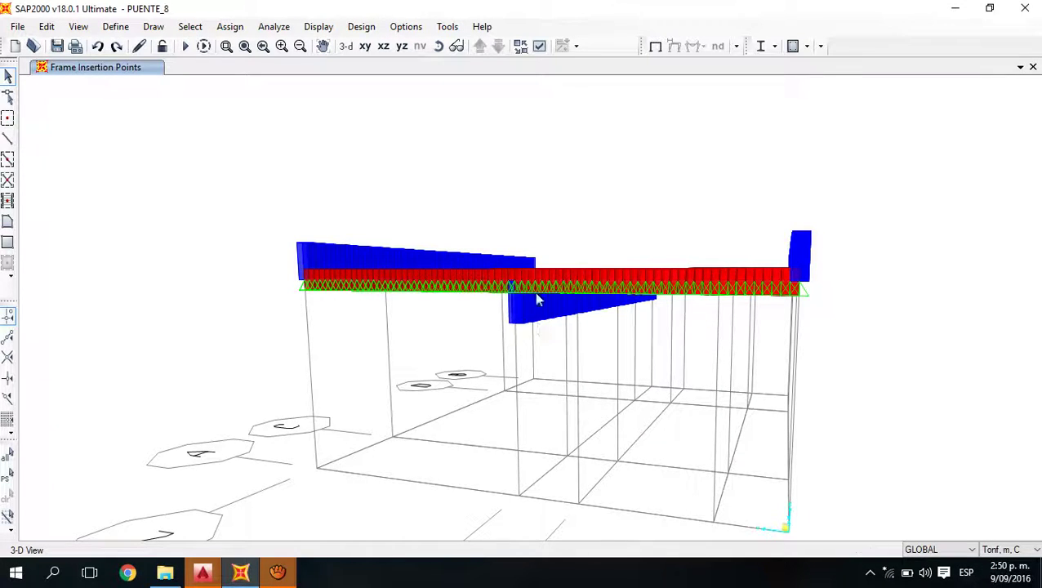
left_click(439, 47)
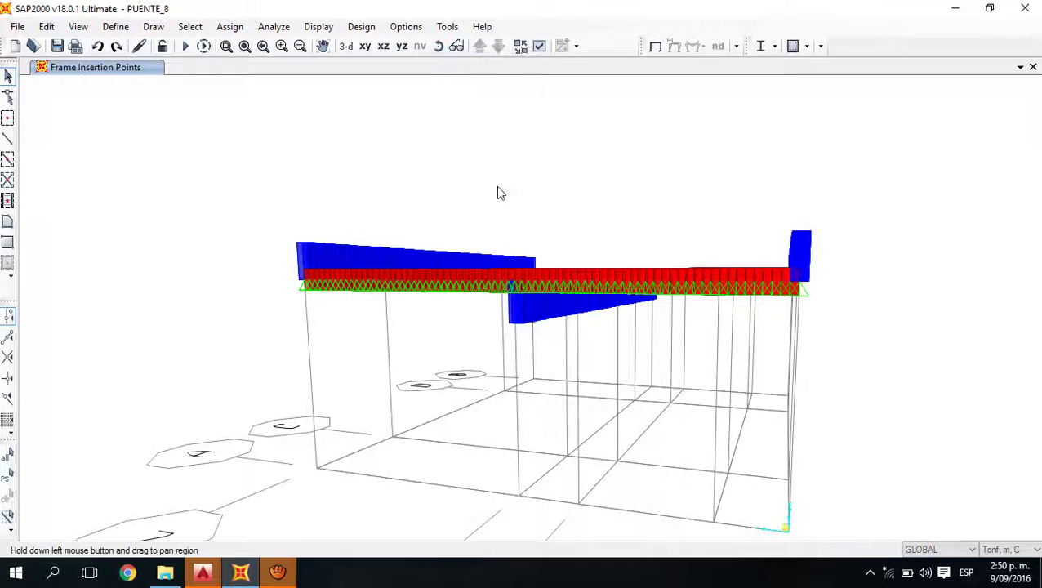
left_click_drag(497, 193, 477, 295)
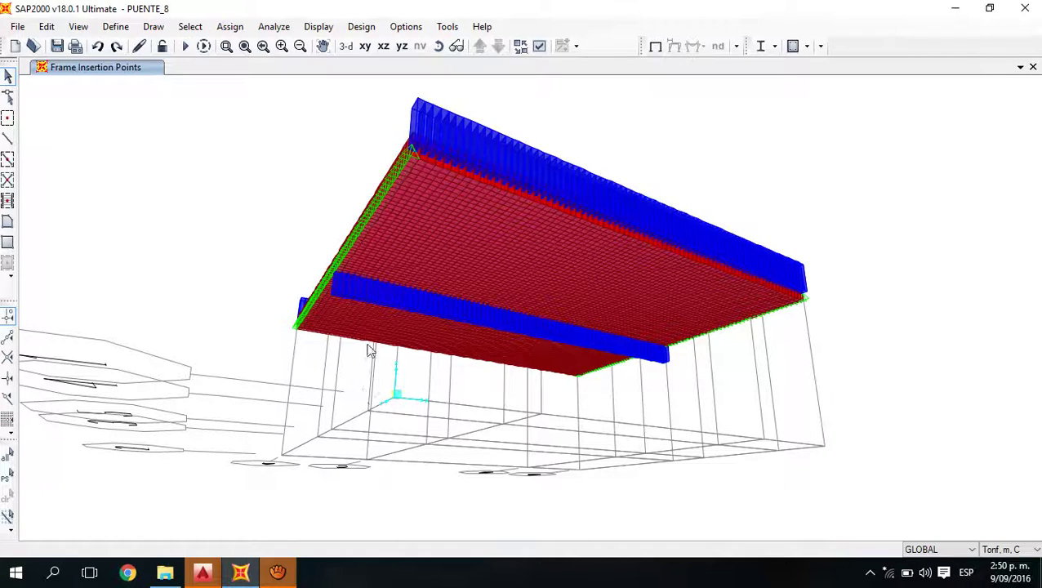
- Select the edge bordillos along axes 1 and 2 in the XY plan, and review the bridge cross-section with railings in AutoCAD
left_click(365, 46)
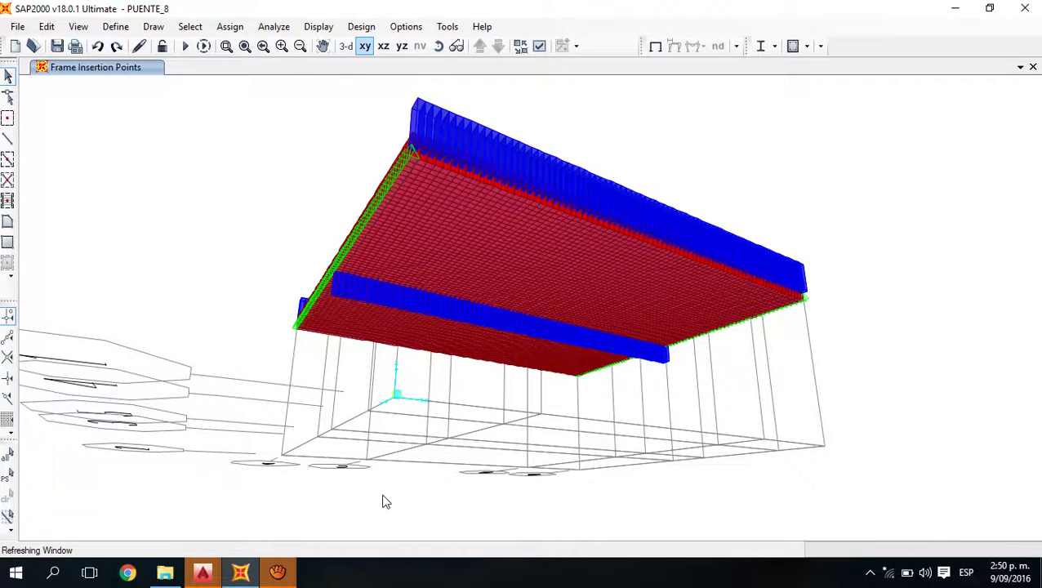
left_click_drag(360, 170, 747, 229)
left_click_drag(329, 400, 776, 468)
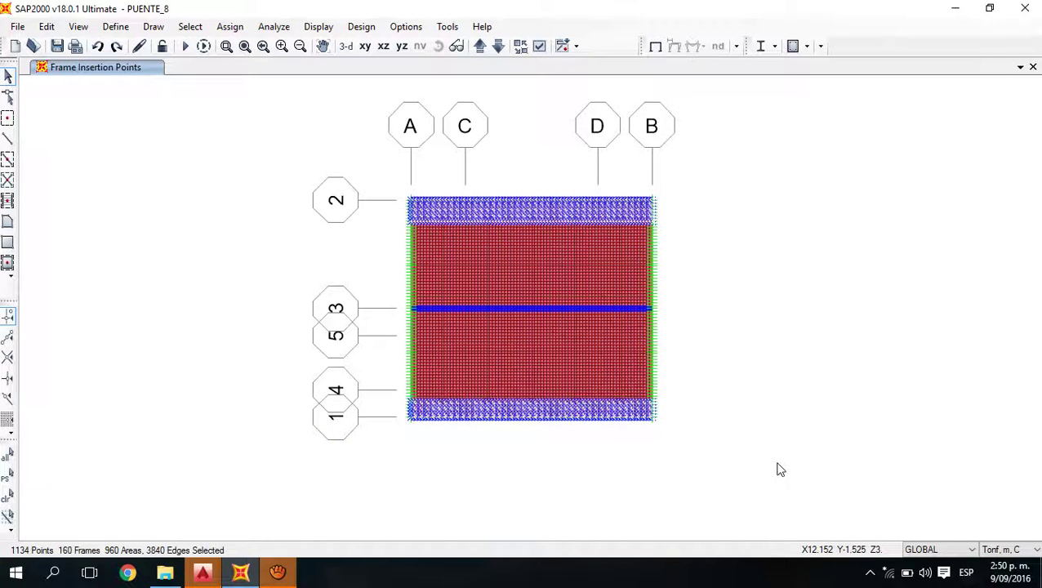
mouse_move(203, 574)
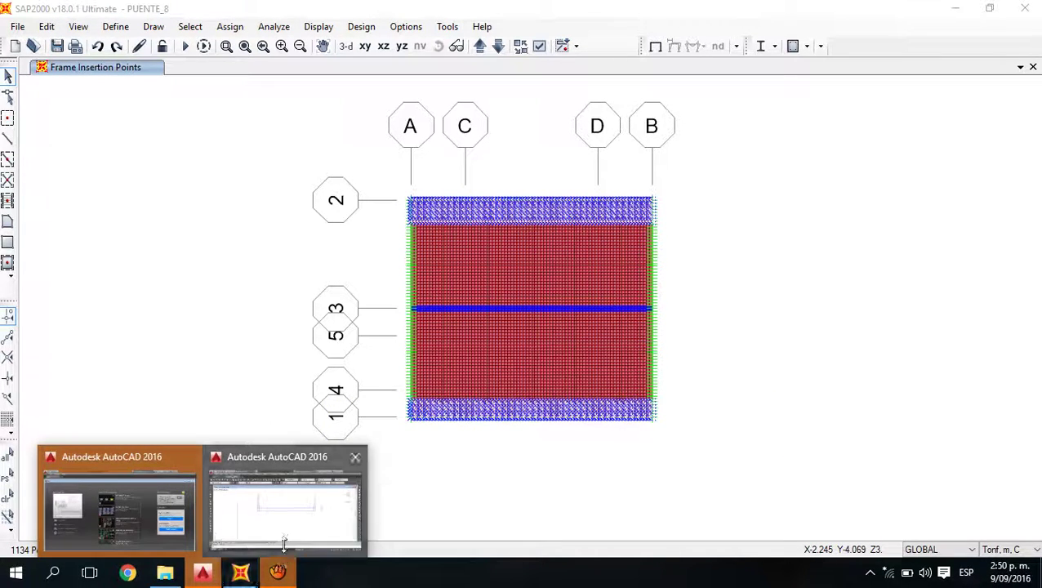
left_click(278, 519)
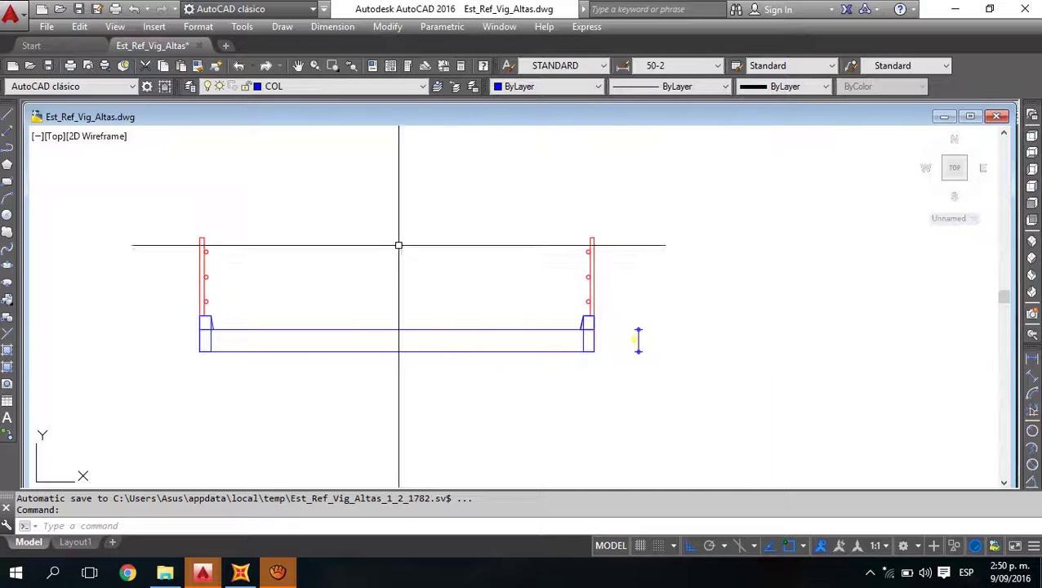
left_click(955, 10)
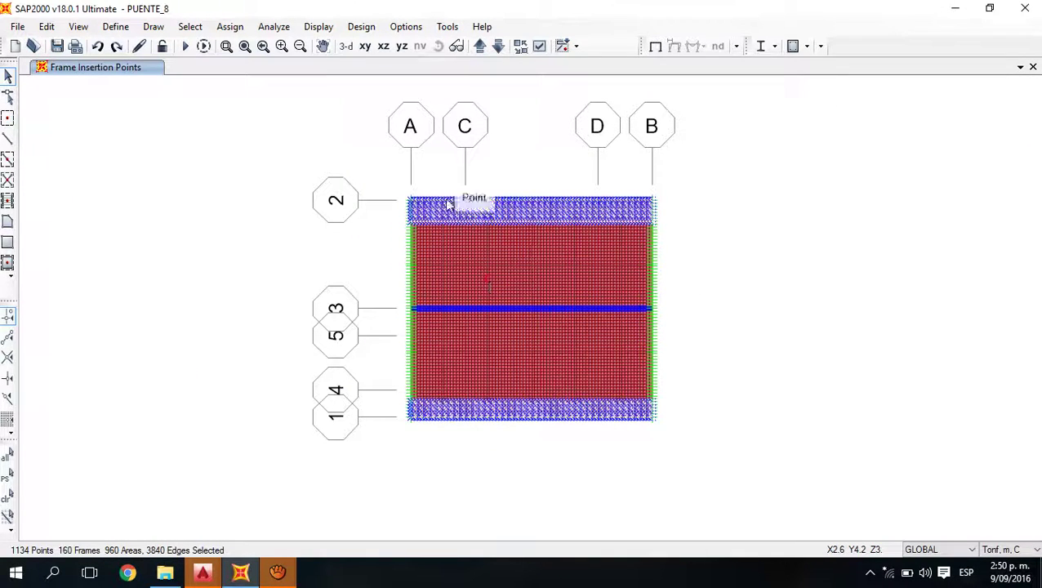
- Assign a uniform distributed gravity load of 0.15 tonf/m in load pattern DC to the selected bordillo frames, replacing existing loads
left_click(236, 28)
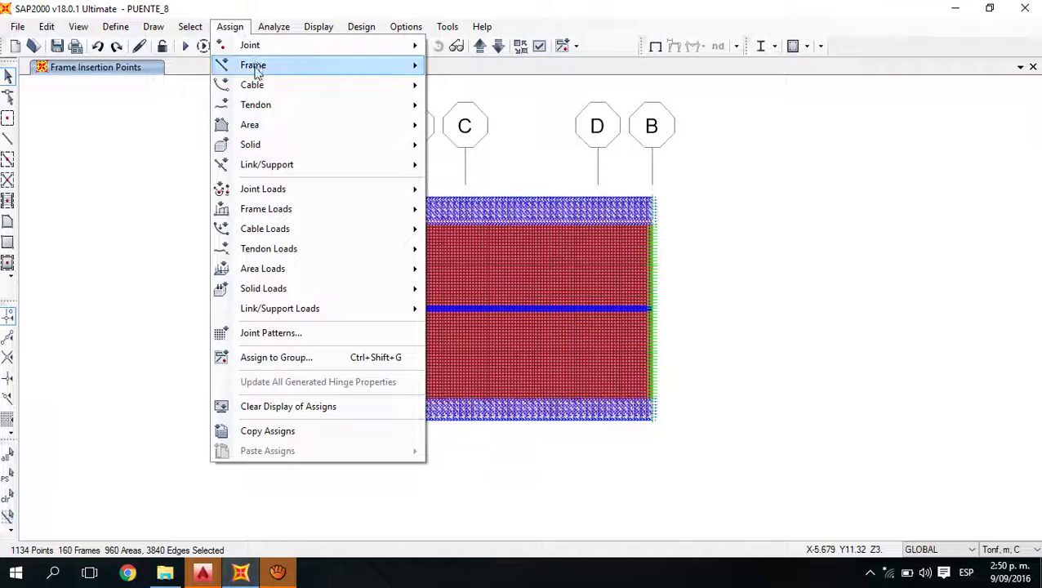
mouse_move(287, 230)
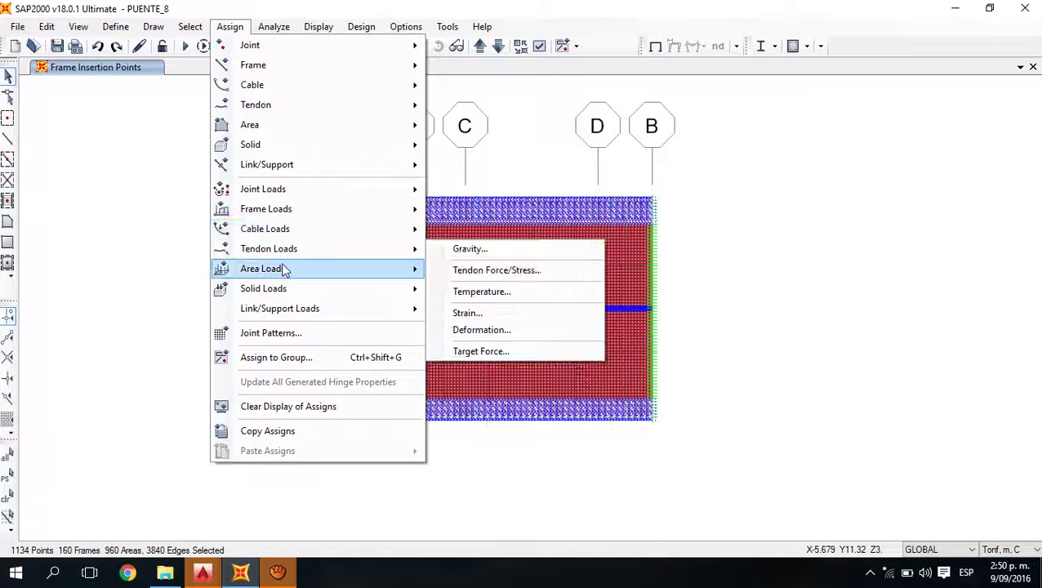
mouse_move(278, 270)
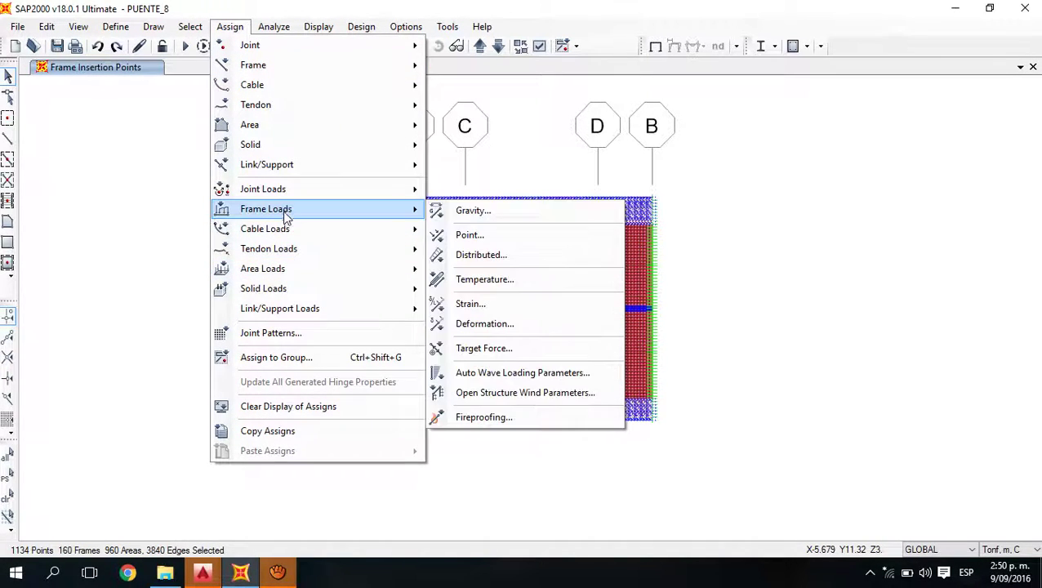
left_click(481, 257)
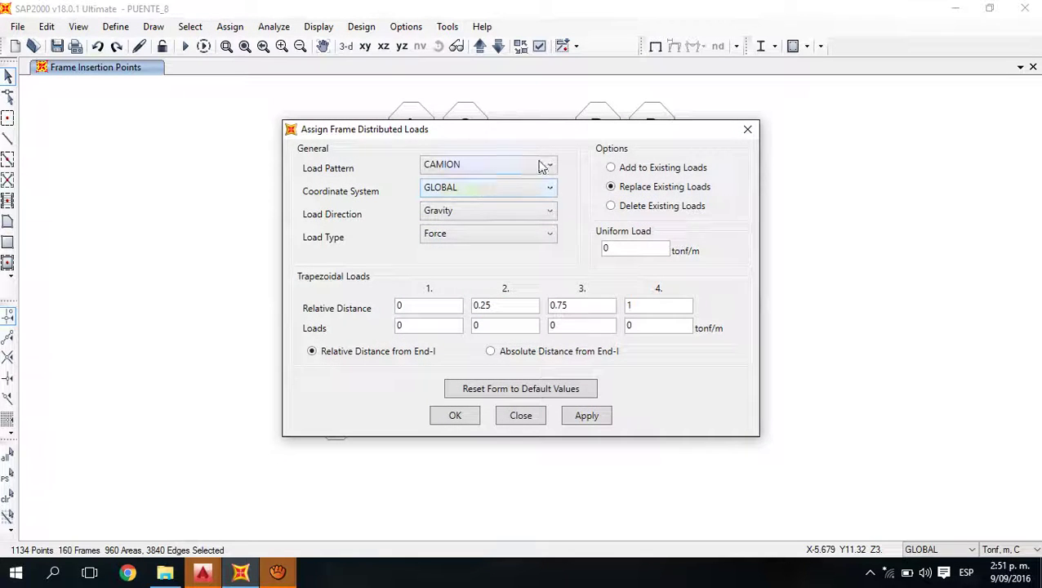
left_click(551, 166)
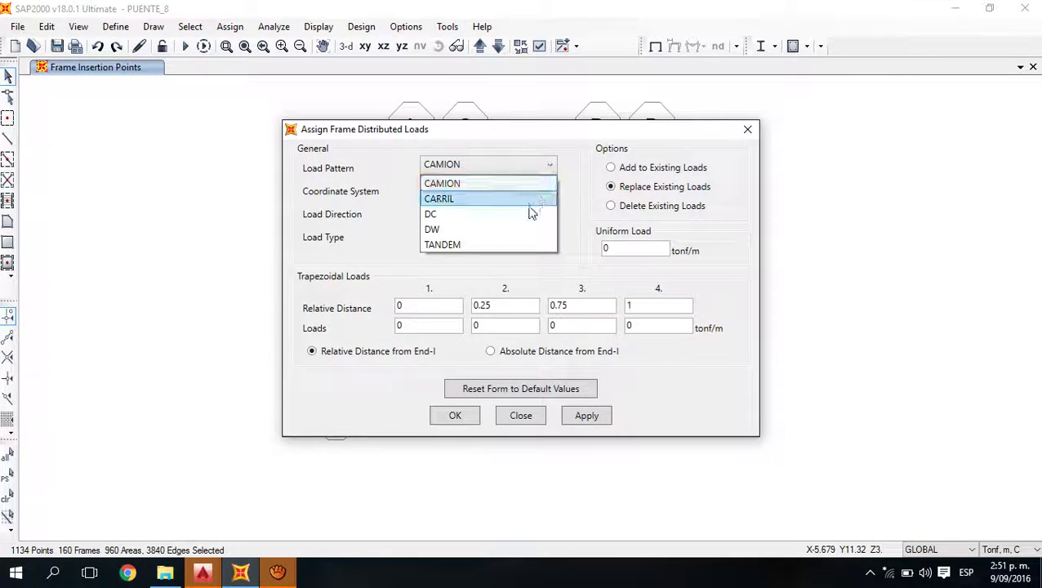
left_click(440, 215)
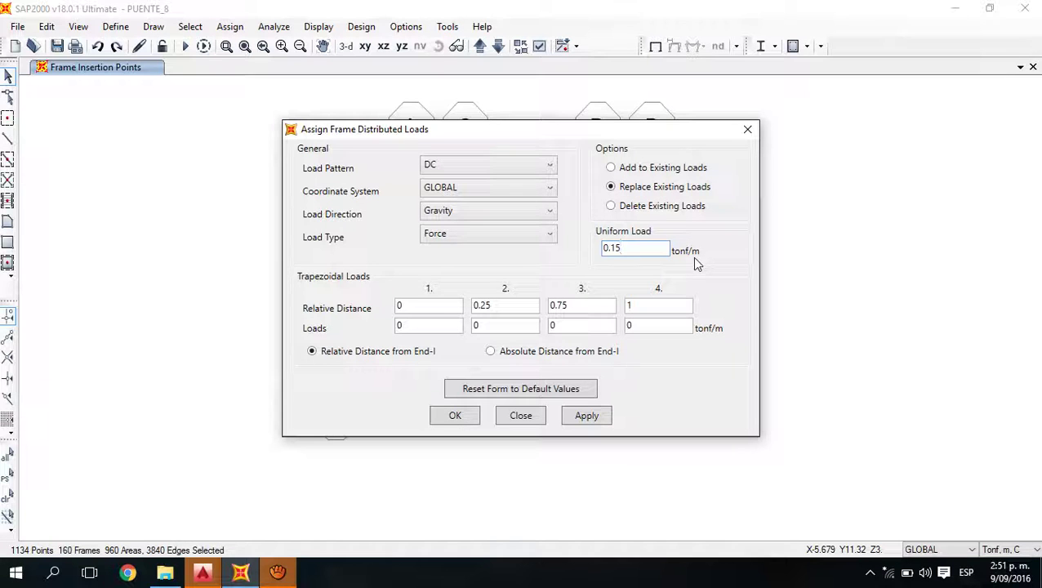
left_click(585, 418)
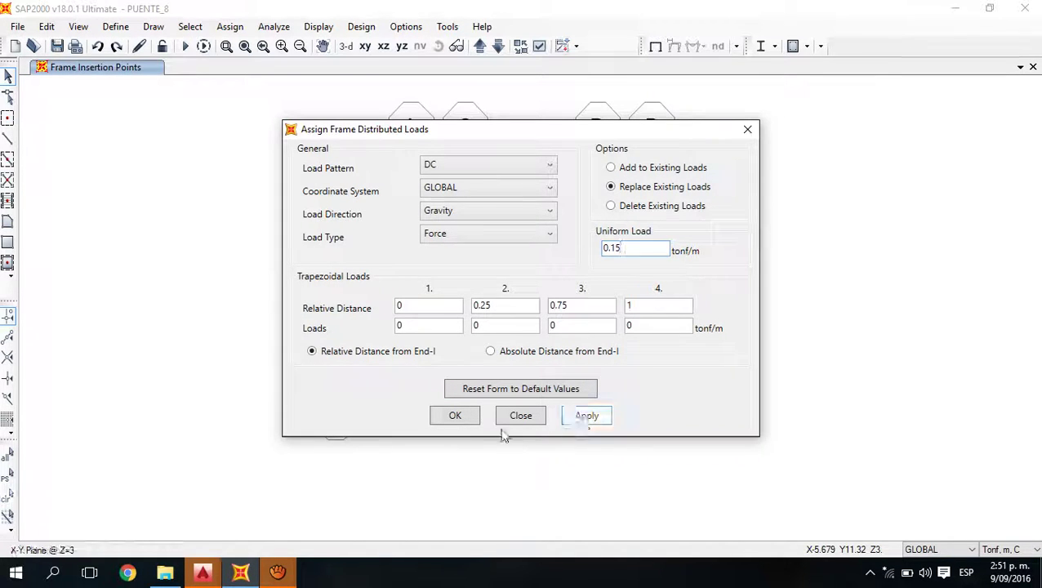
left_click(452, 420)
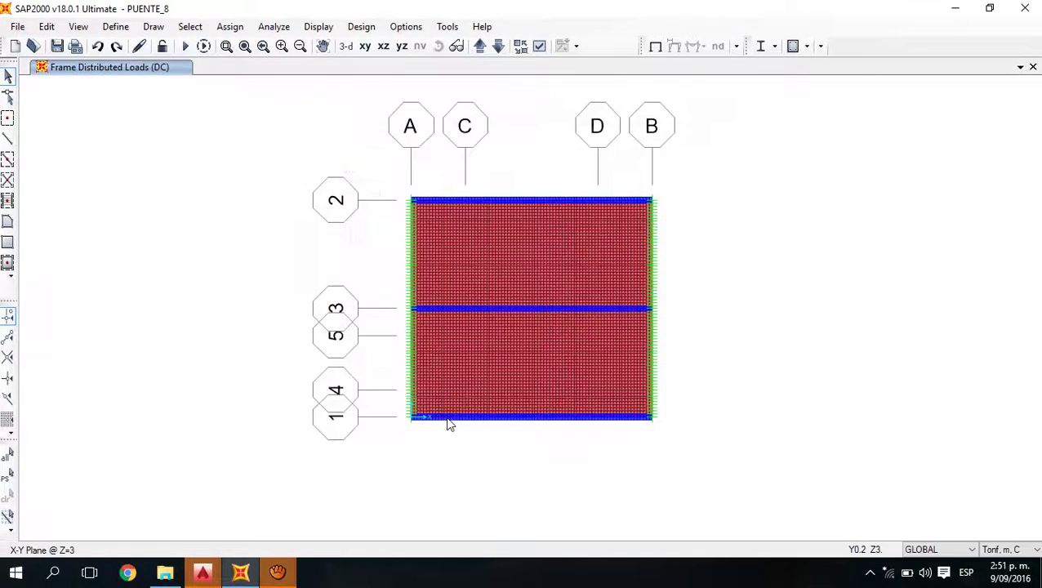
- Display the model in 3-D with the Standard view type instead of extruded sections
left_click(341, 49)
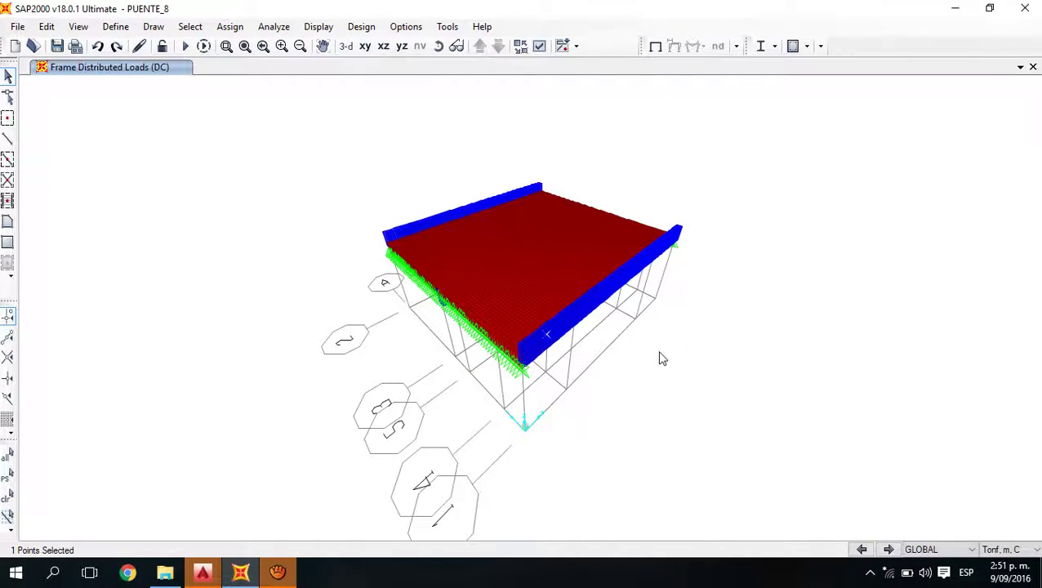
left_click(539, 46)
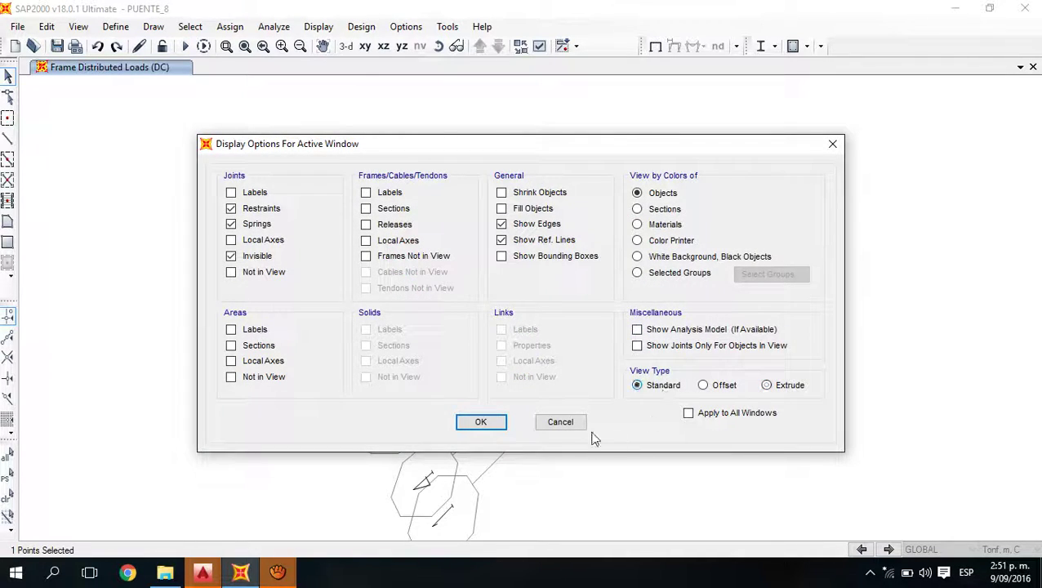
left_click(481, 422)
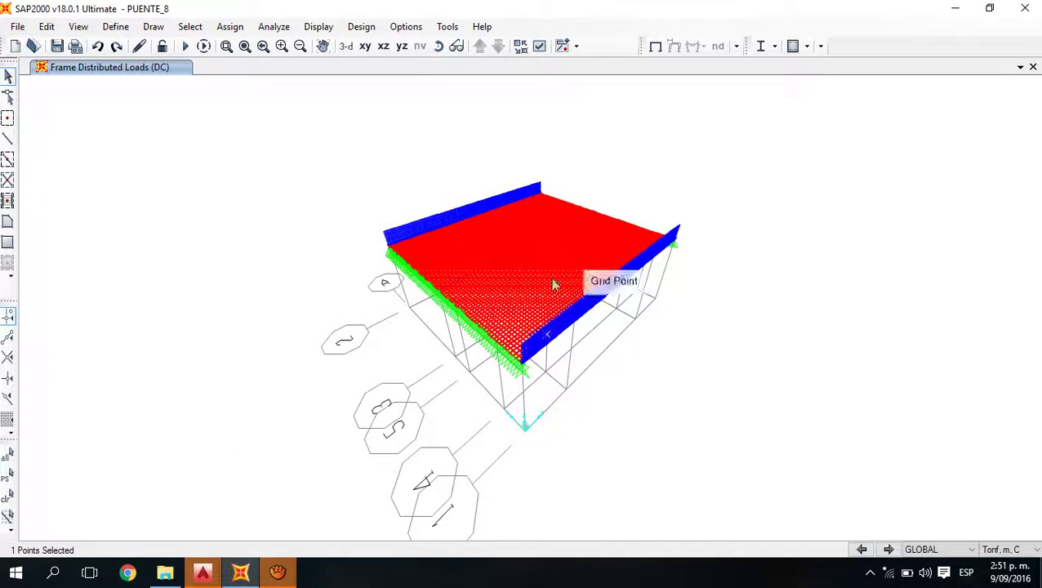
- Examine the DC distributed load along the slab's edge frames up close in the 3-D view
scroll(458, 237, "up", 5)
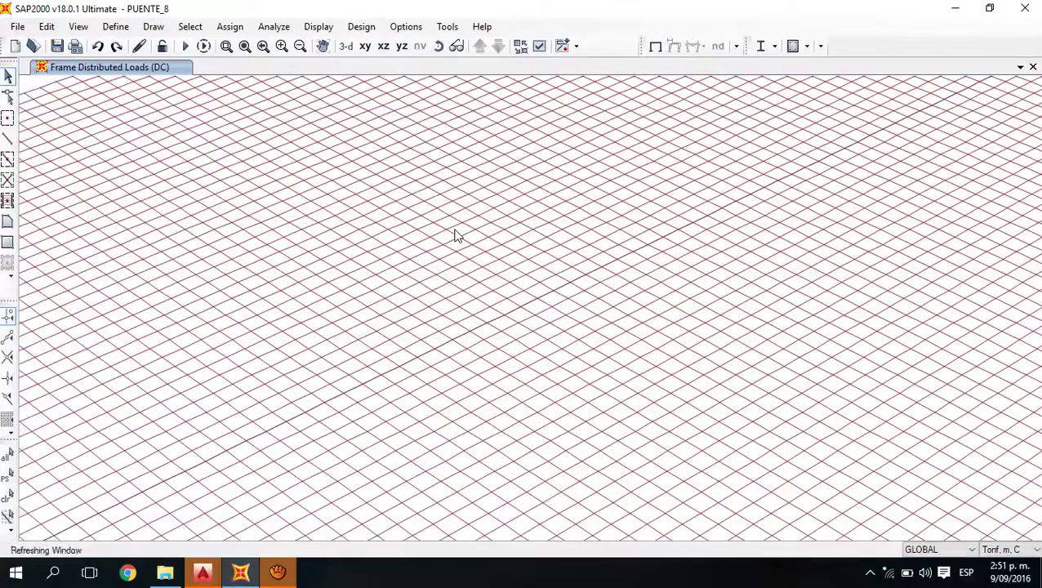
left_click(457, 236)
scroll(457, 235, "down", 3)
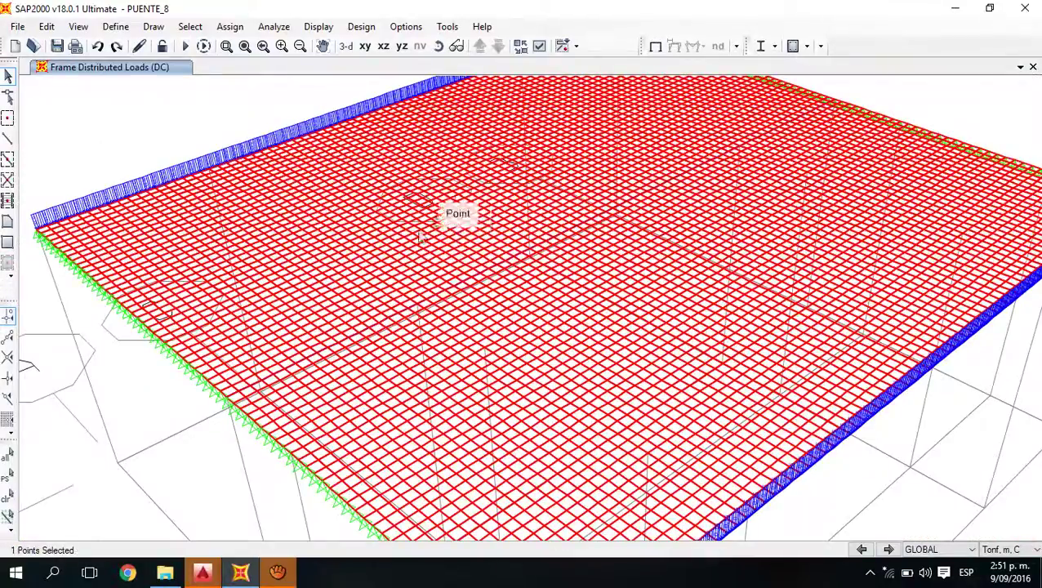
middle_click_drag(833, 459, 737, 389)
scroll(738, 389, "up", 3)
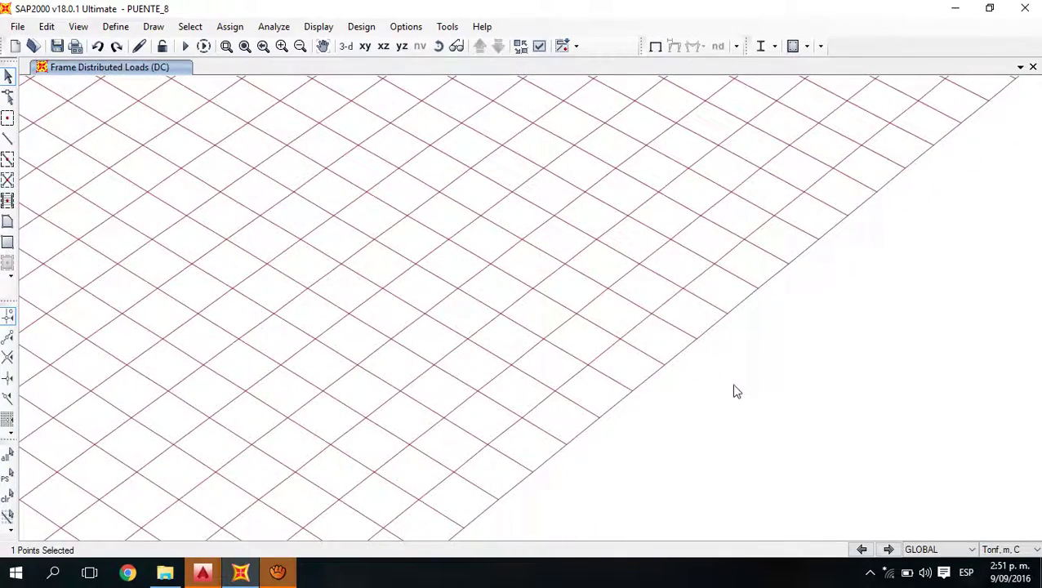
scroll(721, 385, "up", 3)
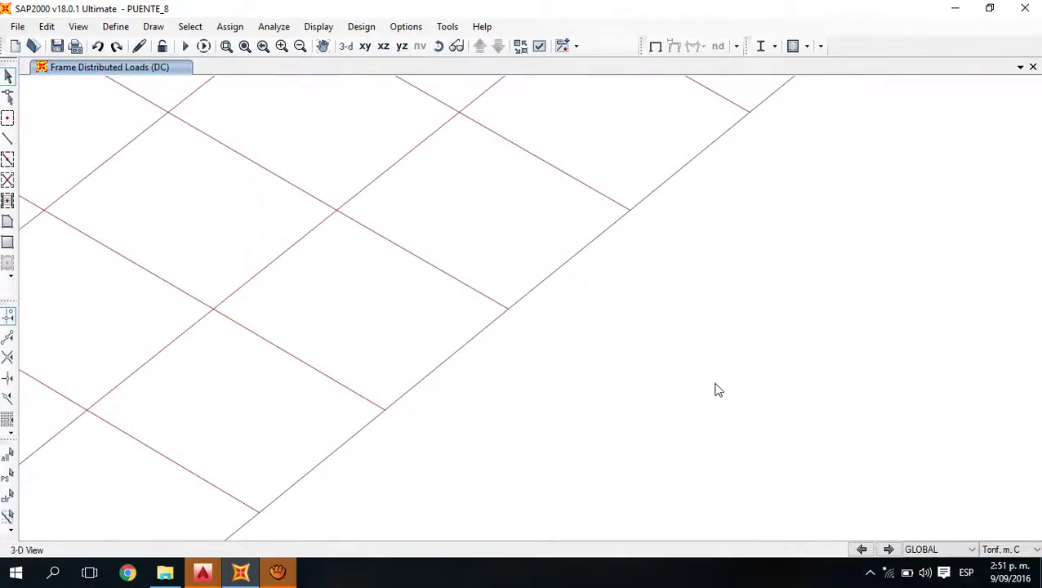
left_click(438, 46)
left_click_drag(598, 309, 543, 382)
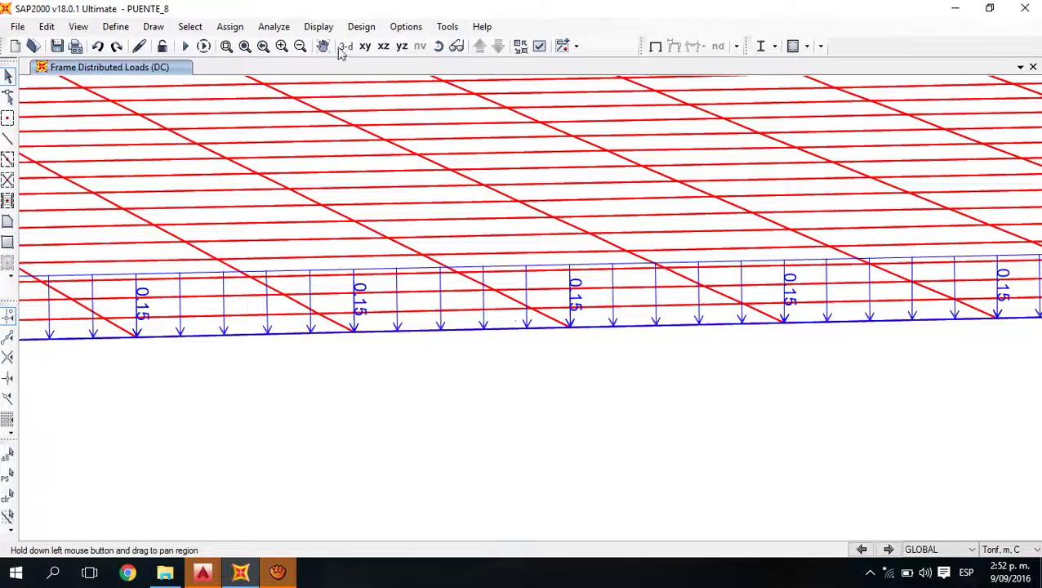
scroll(470, 155, "down", 3)
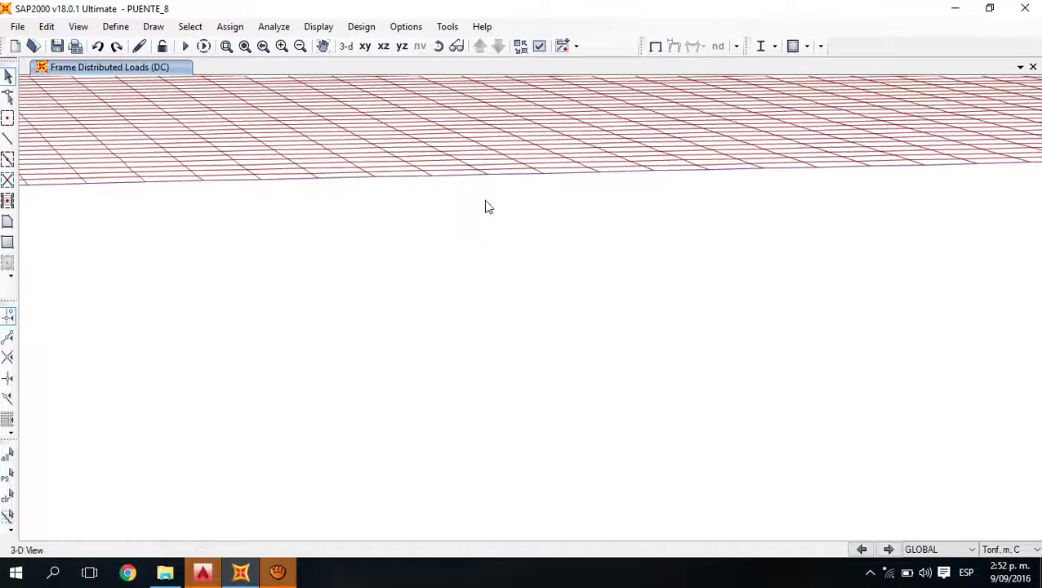
- Switch to the AutoCAD bridge cross-section and inspect the right bordillo at the slab edge
scroll(536, 382, "down", 2)
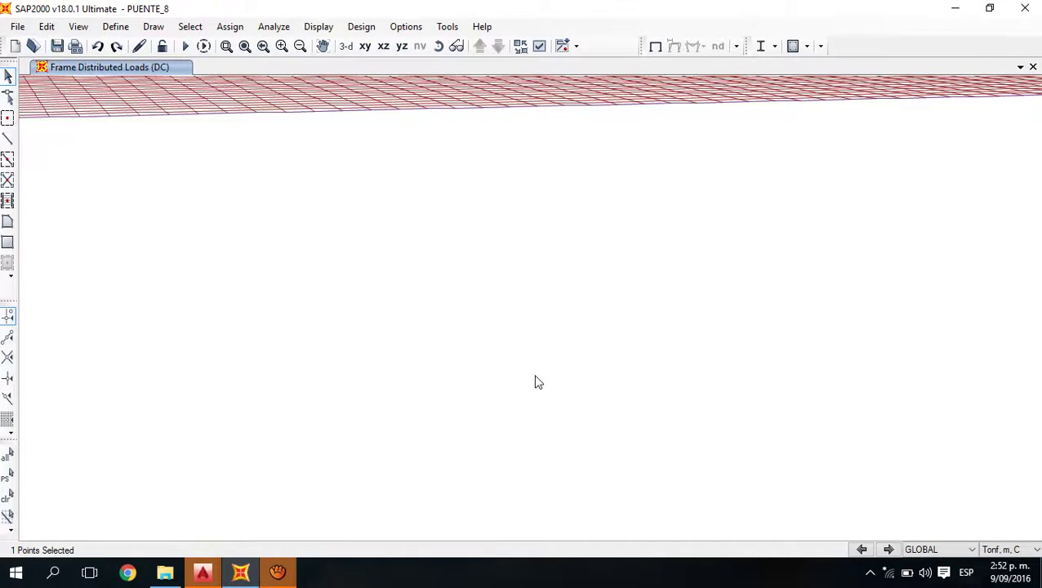
scroll(523, 368, "down", 1)
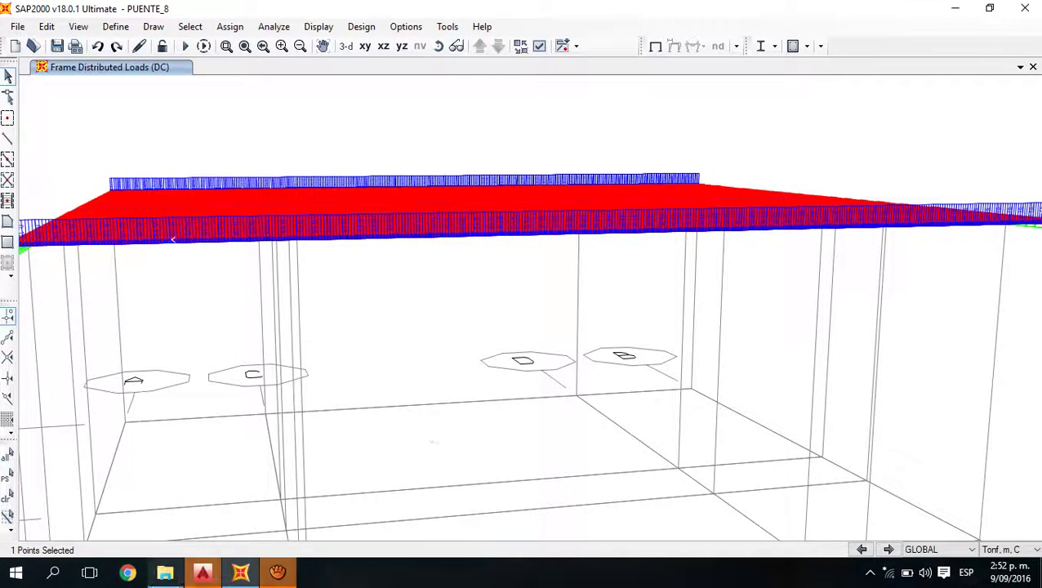
left_click(201, 572)
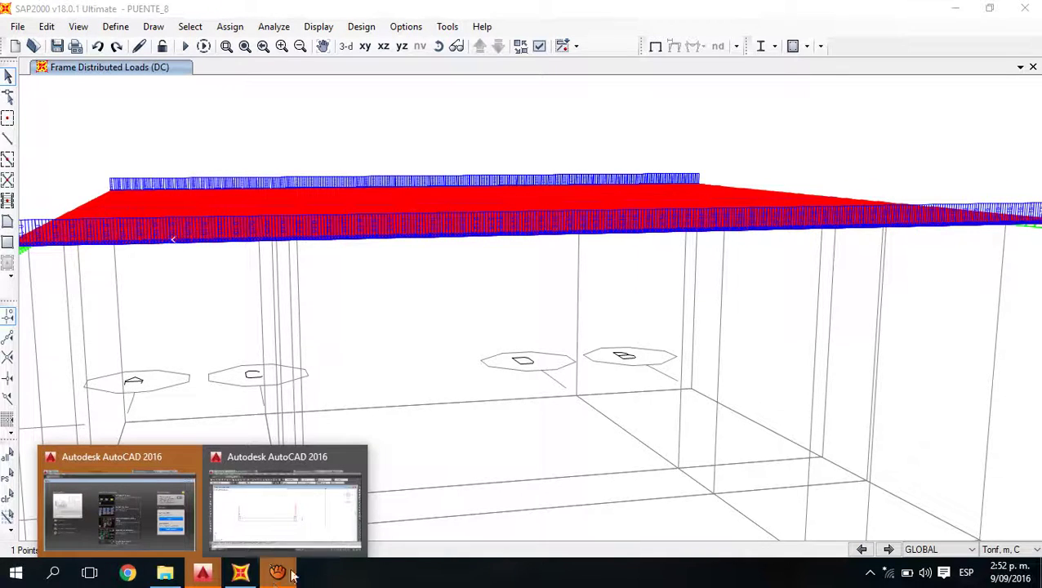
left_click(281, 531)
scroll(433, 330, "up", 8)
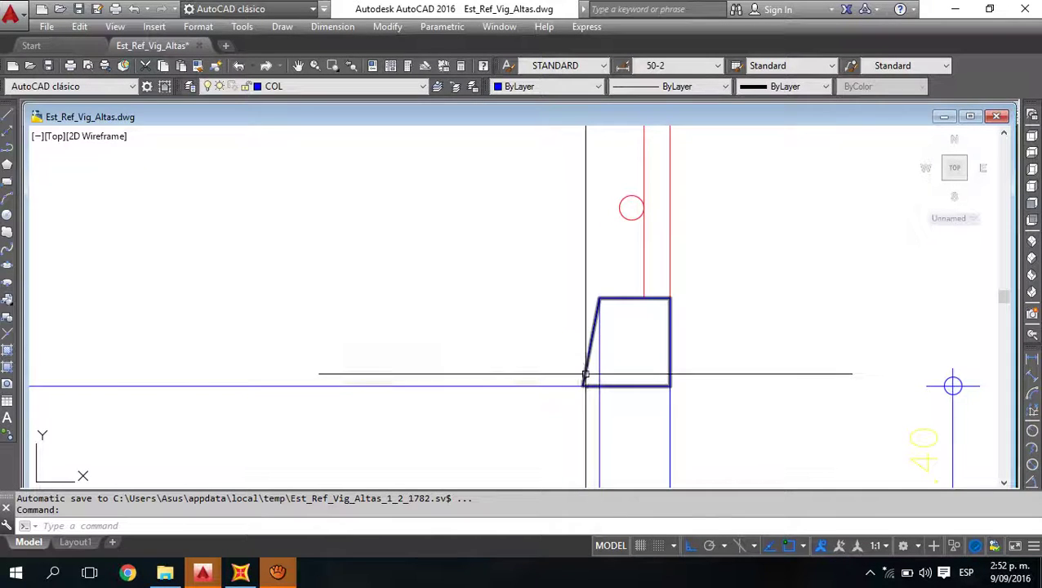
scroll(585, 372, "down", 3)
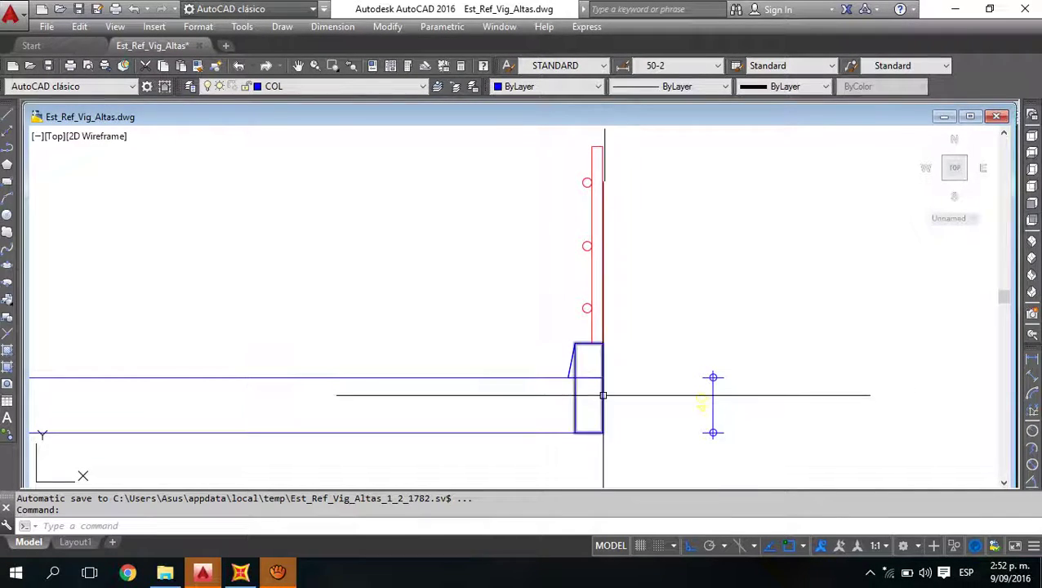
- Draw a sidewalk polyline from the slab's upper right corner: 0.7 inward along the slab, 0.1 up, then back past the bordillo's sloping face
type("pl")
key("Return")
scroll(594, 380, "up", 1)
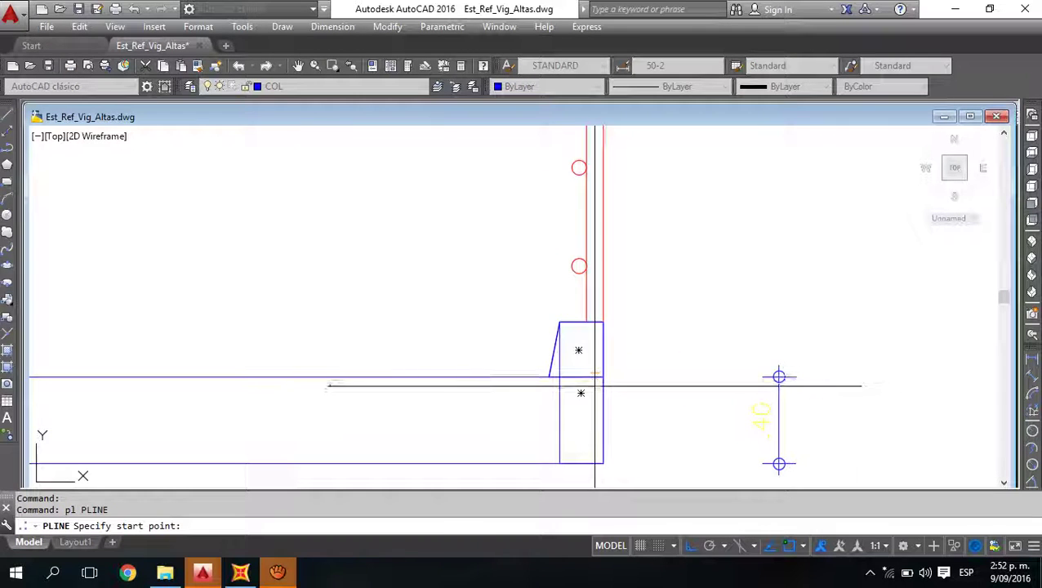
left_click(603, 377)
middle_click_drag(430, 402, 578, 417)
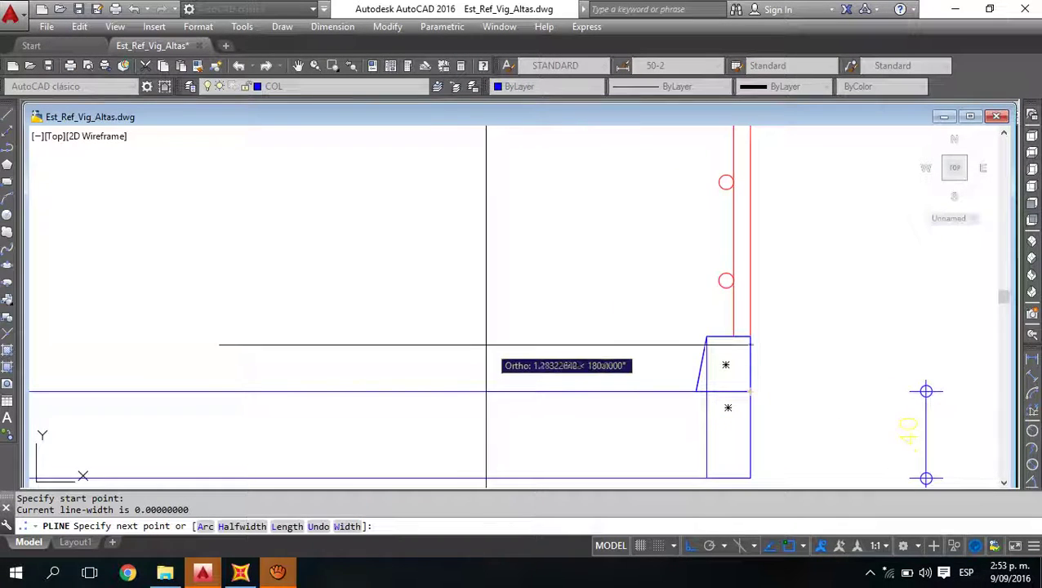
type(".")
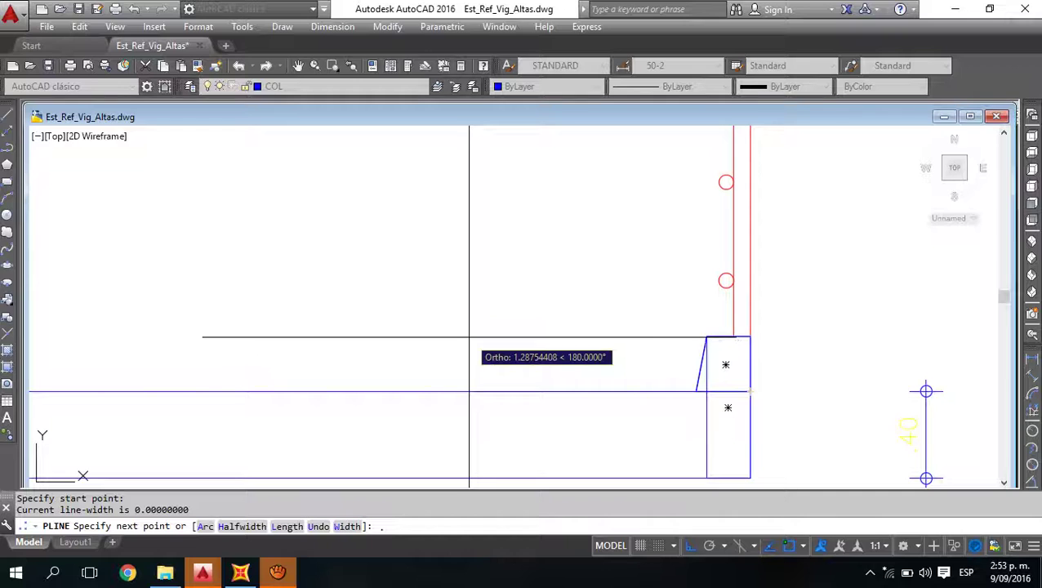
type("7")
key("Return")
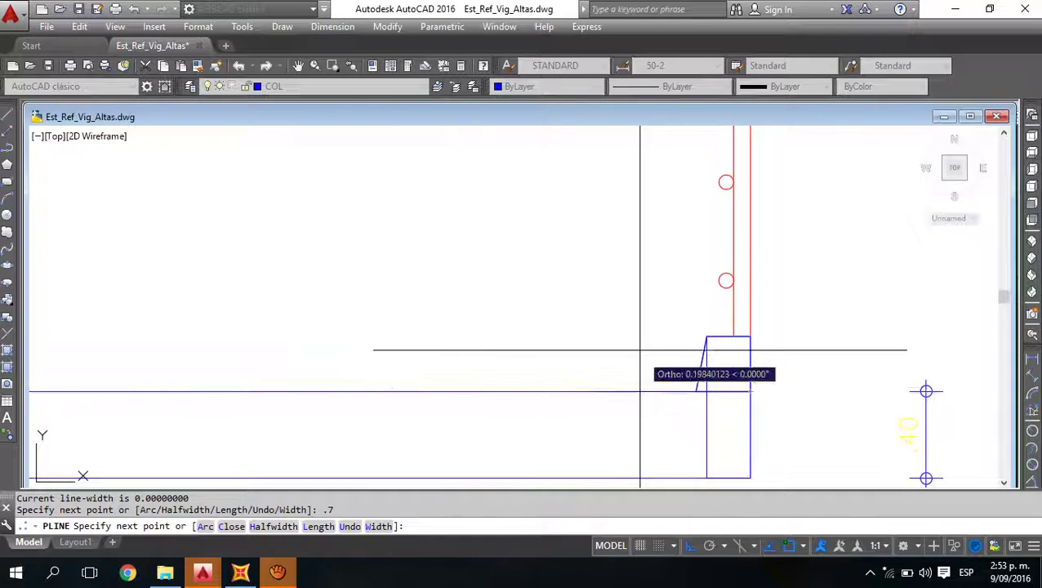
type(".1")
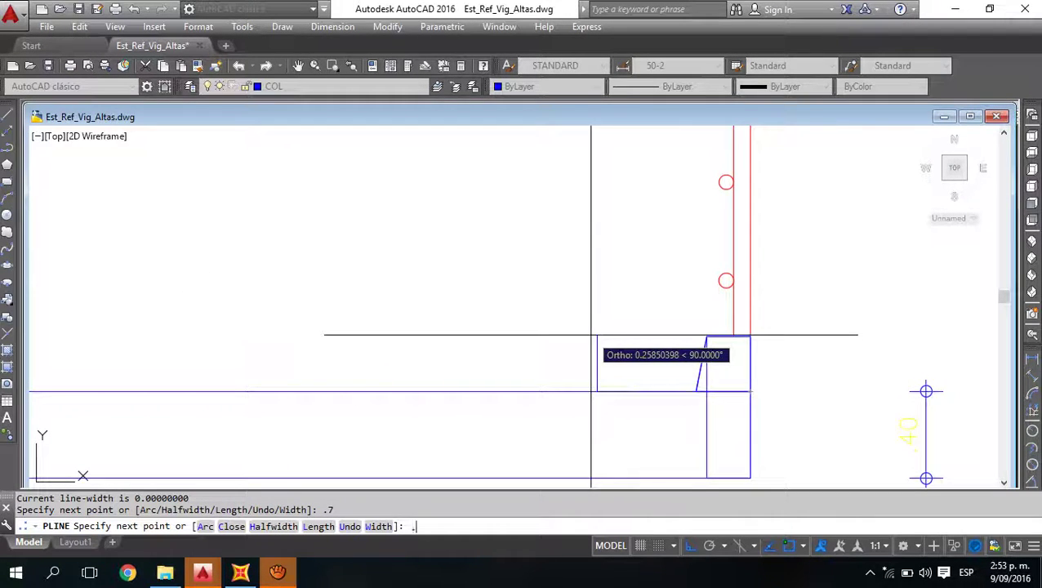
key("Return")
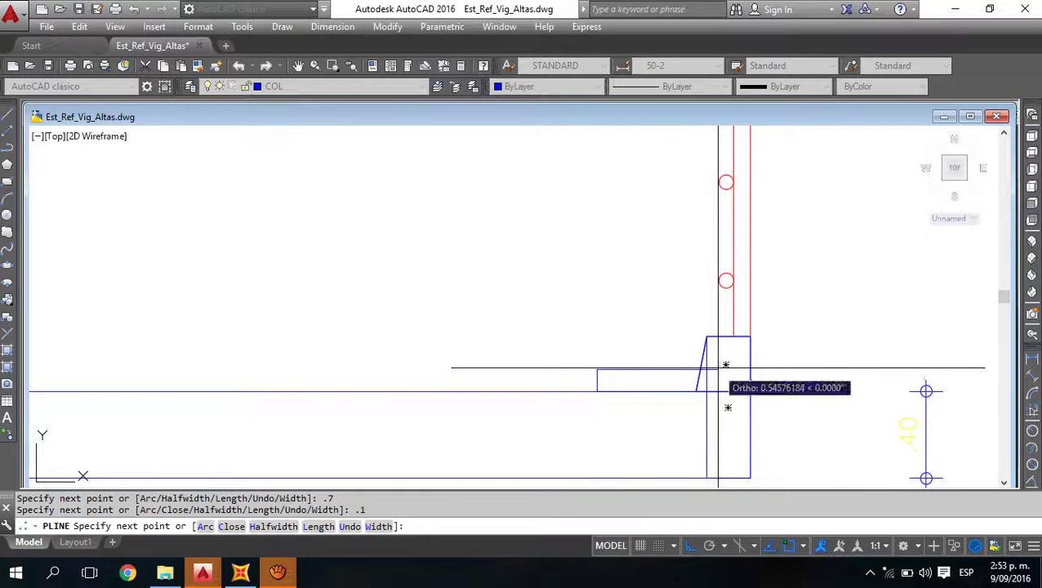
scroll(715, 368, "up", 5)
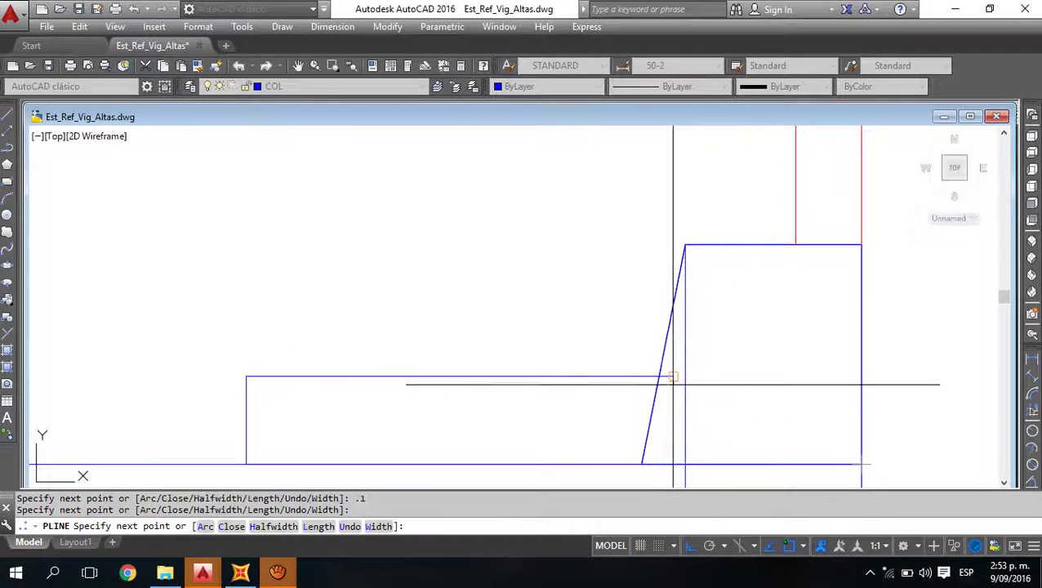
key("Escape")
- Trim the sidewalk's upper line where it crosses the sloping face of the right bordillo
type("tr")
key("Return")
scroll(654, 384, "up", 3)
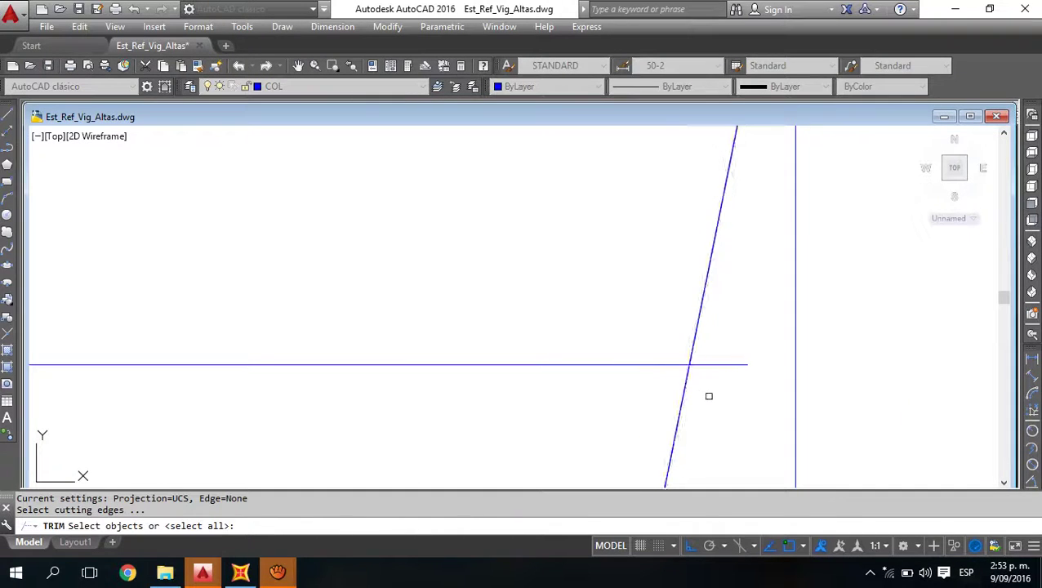
key("Return")
key("Return")
scroll(611, 405, "down", 4)
scroll(610, 405, "down", 3)
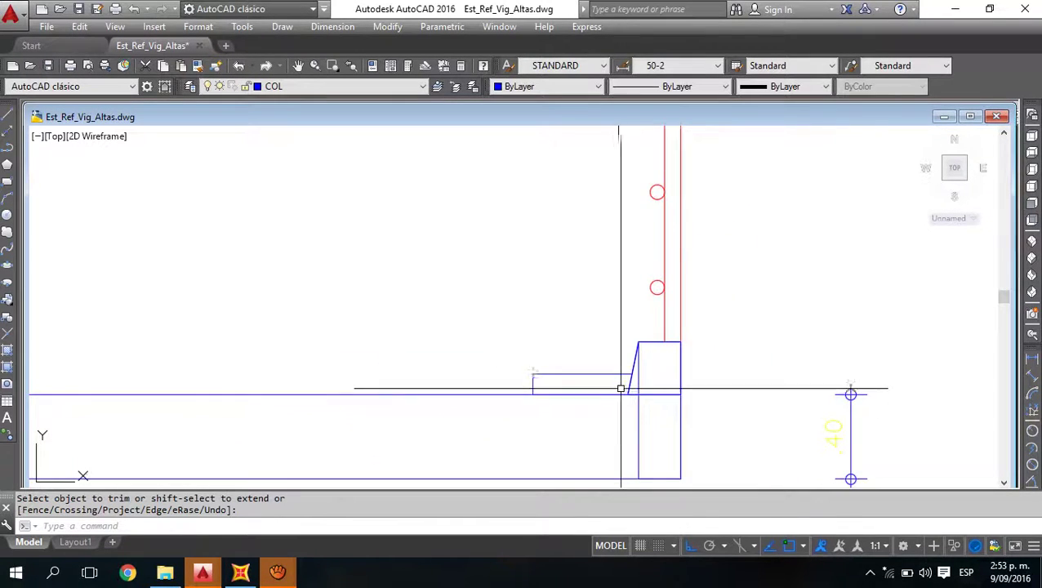
middle_click_drag(598, 412, 690, 409)
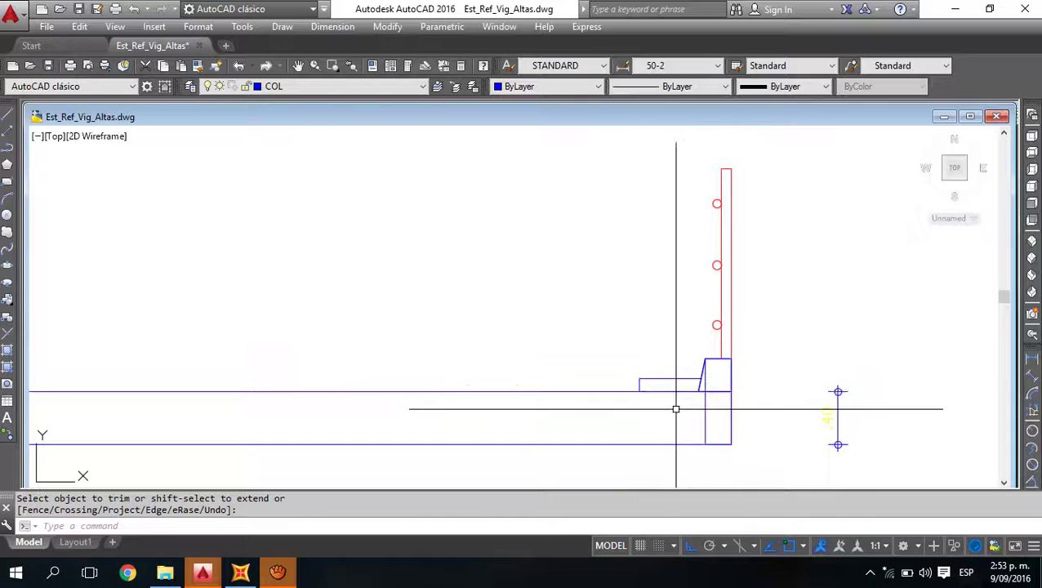
- Stretch the sidewalk's free end 0.1 away from the bordillo
left_click(662, 423)
left_click(591, 337)
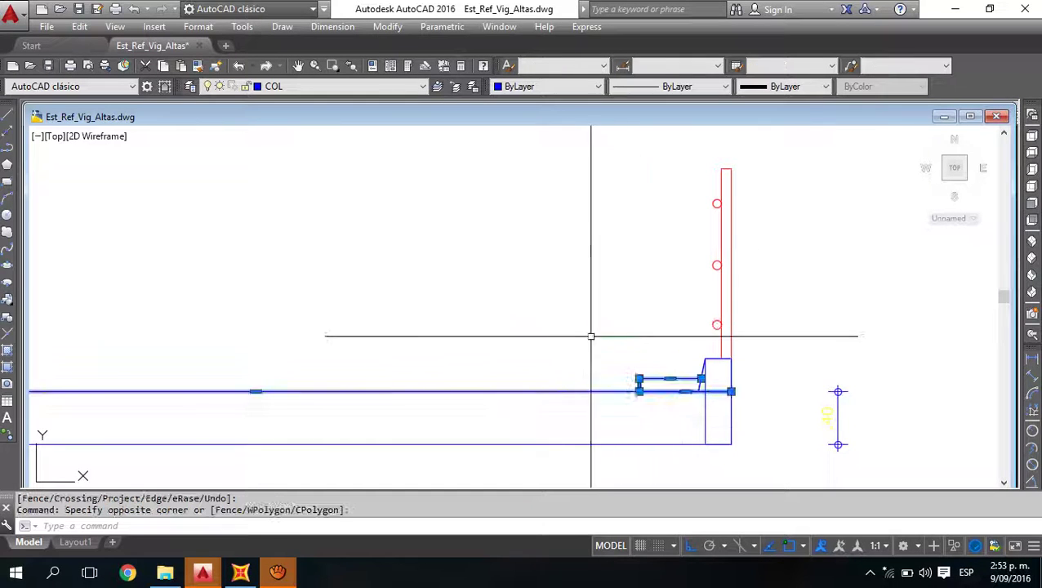
type("s")
key("Return")
left_click(657, 344)
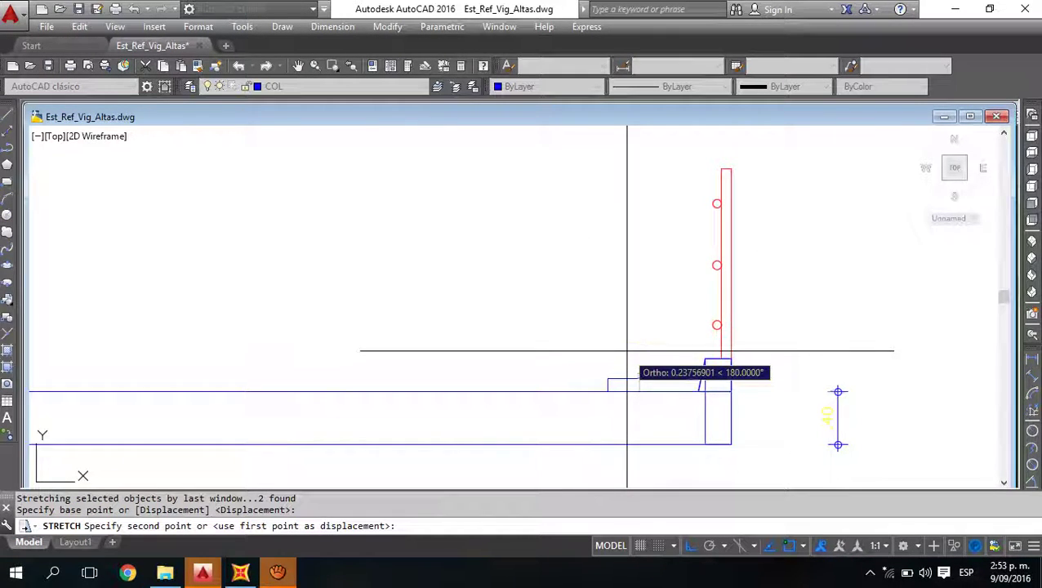
type(".1")
key("Return")
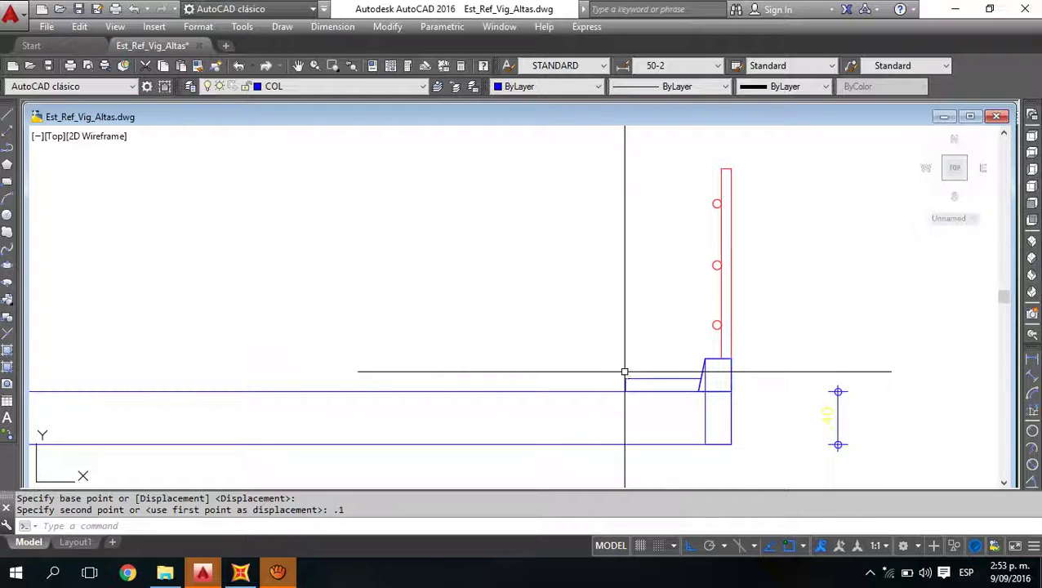
- Measure the horizontal distance from the sidewalk's free end to the slab's outer edge
type("di")
key("Return")
scroll(616, 404, "up", 2)
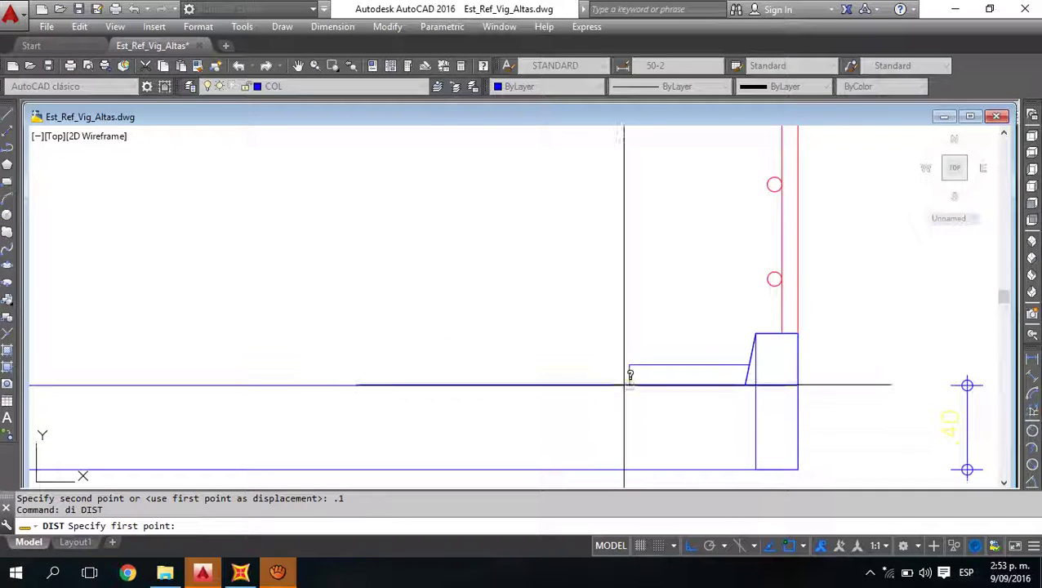
left_click(629, 385)
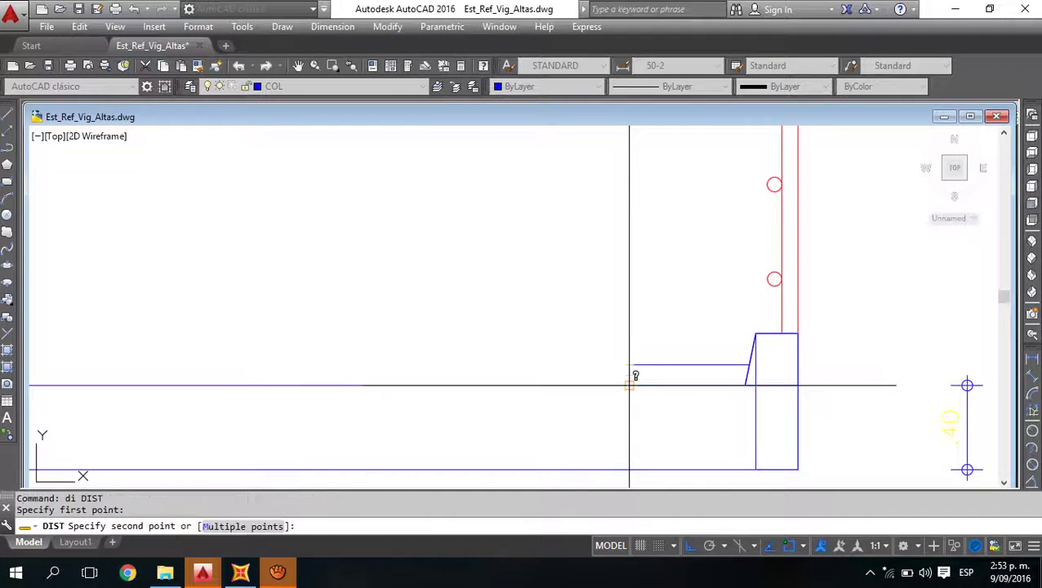
left_click(790, 385)
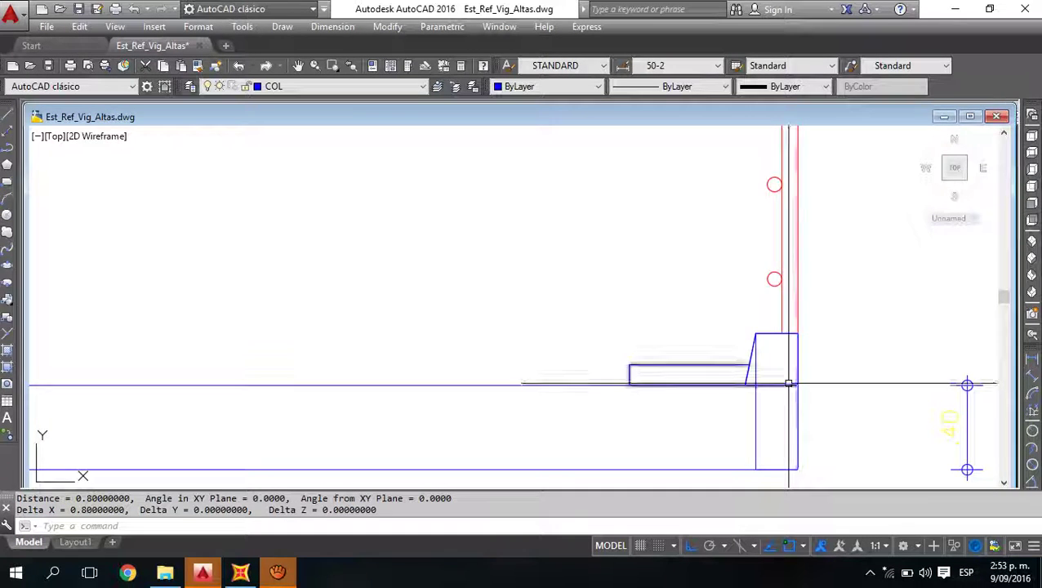
key("Escape")
- Stretch the sidewalk's free end a further 0.20 away from the bordillo
left_click(668, 419)
left_click(589, 331)
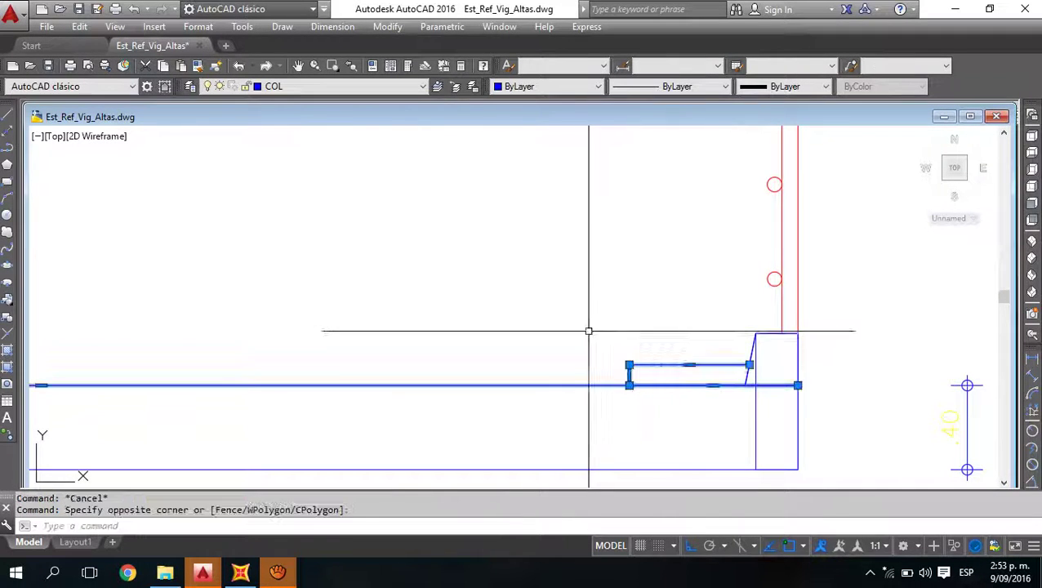
type("s")
key("Return")
left_click(714, 421)
type(".20")
key("Return")
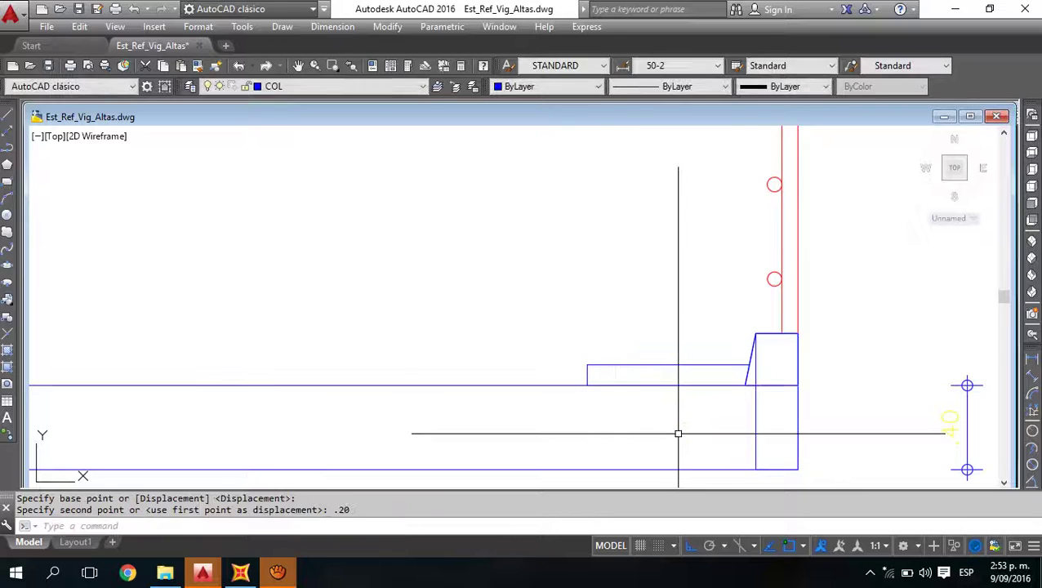
- Hatch the interior of the sidewalk section with the ANSI31 pattern at scale 1, angle 0
type("bh")
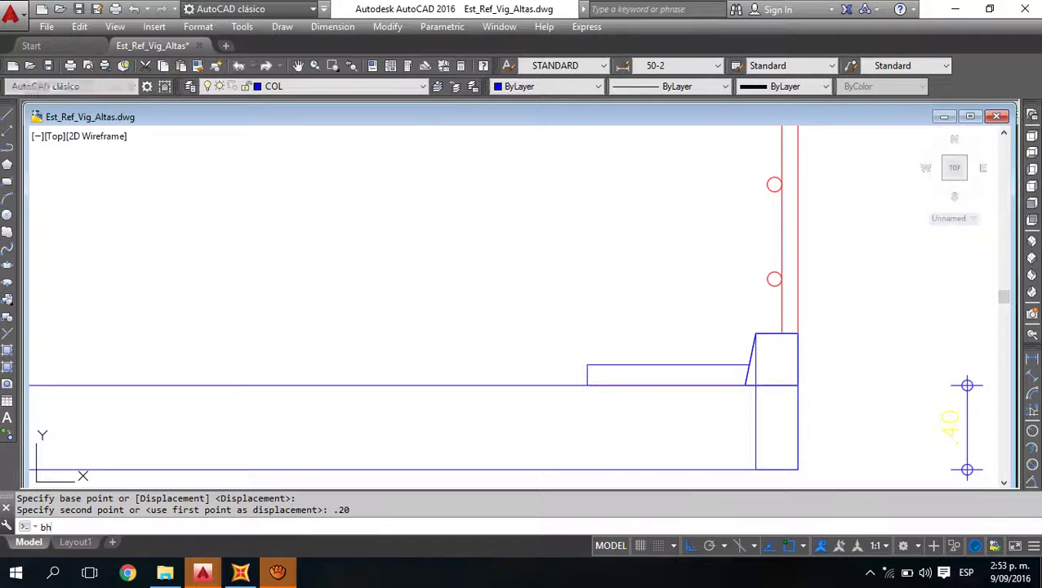
key("Return")
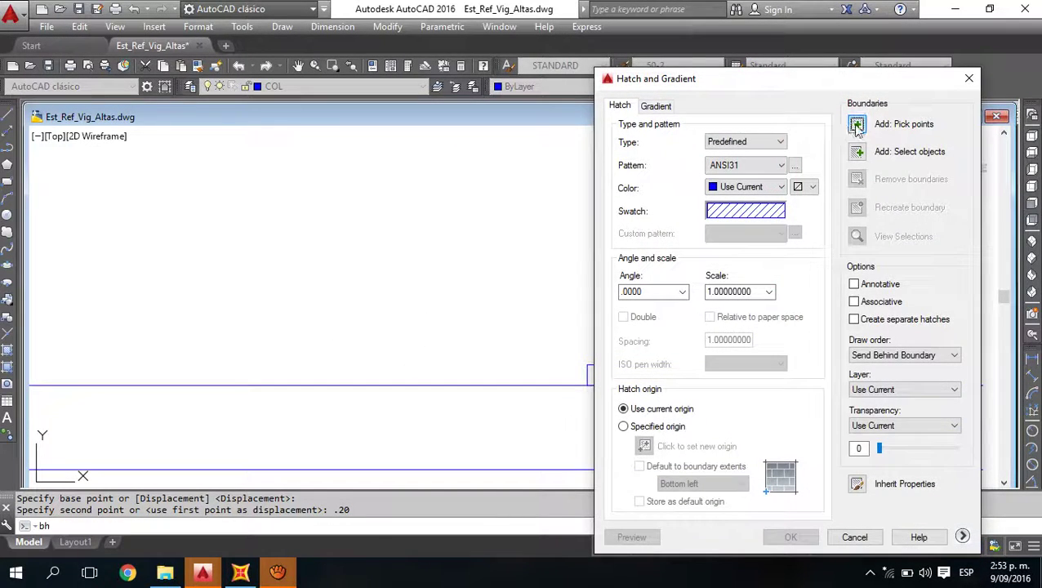
left_click(857, 124)
left_click(696, 382)
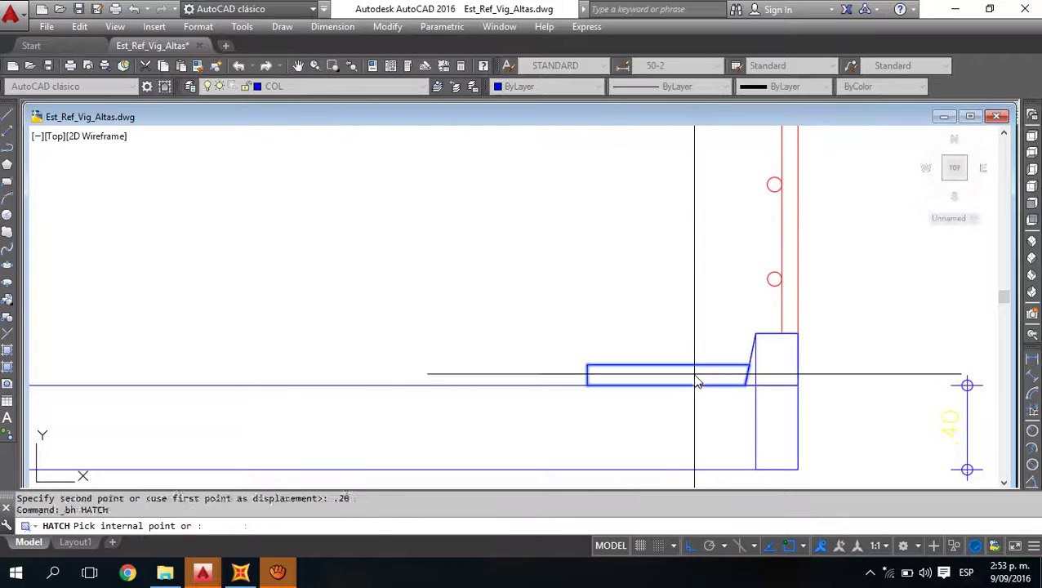
left_click(693, 381)
key("Return")
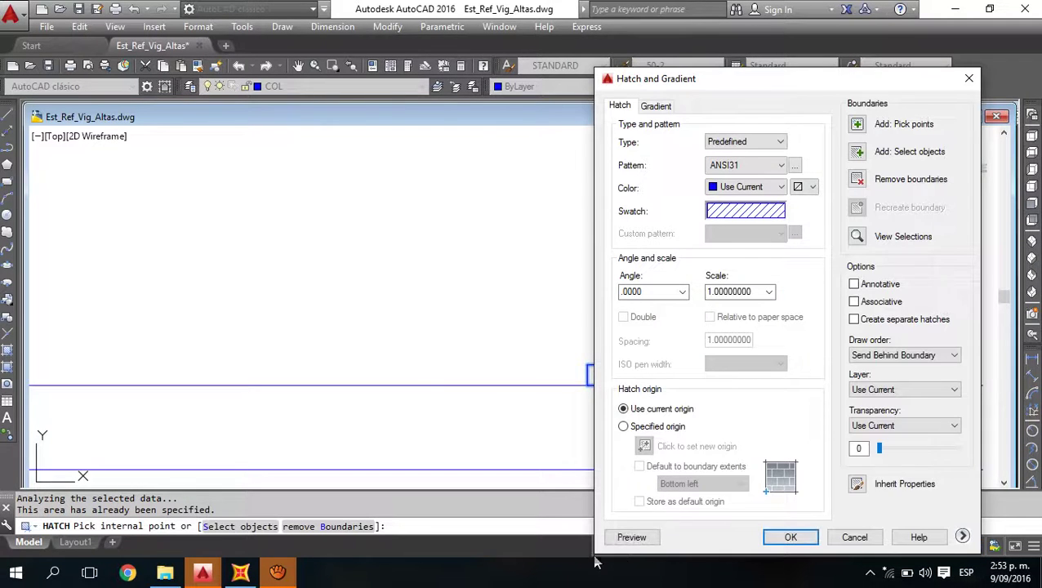
left_click(632, 537)
key("Return")
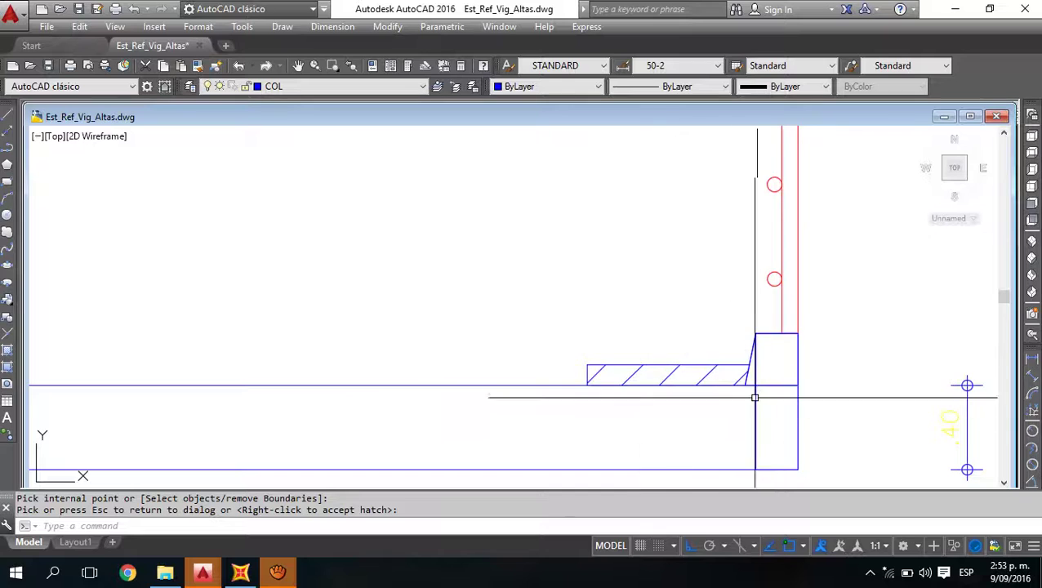
scroll(703, 377, "down", 4)
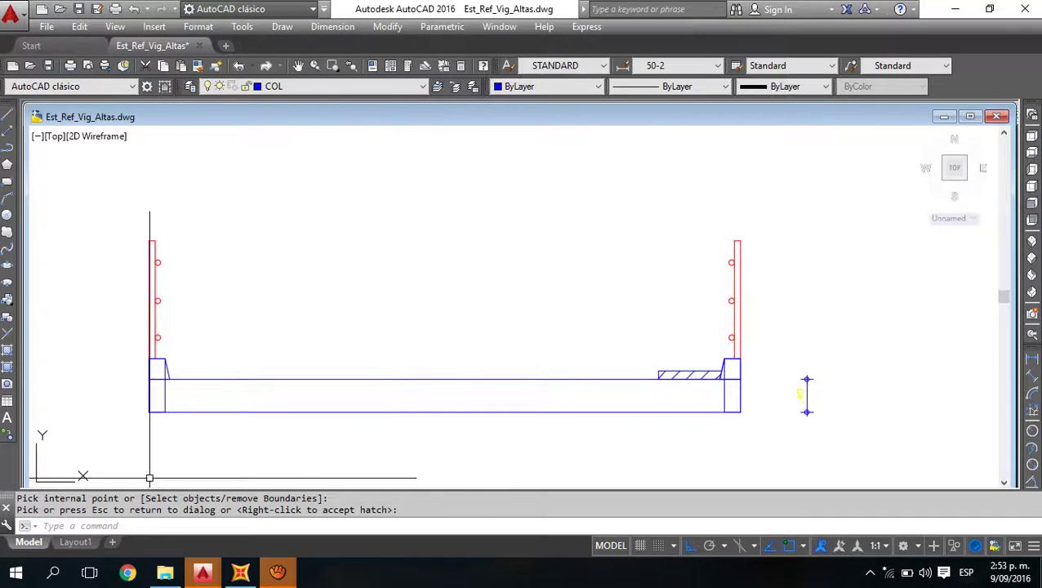
- Switch to SAP2000 and, in XY plan view, select the slab's full-length edge strip along gridline 1
left_click(202, 573)
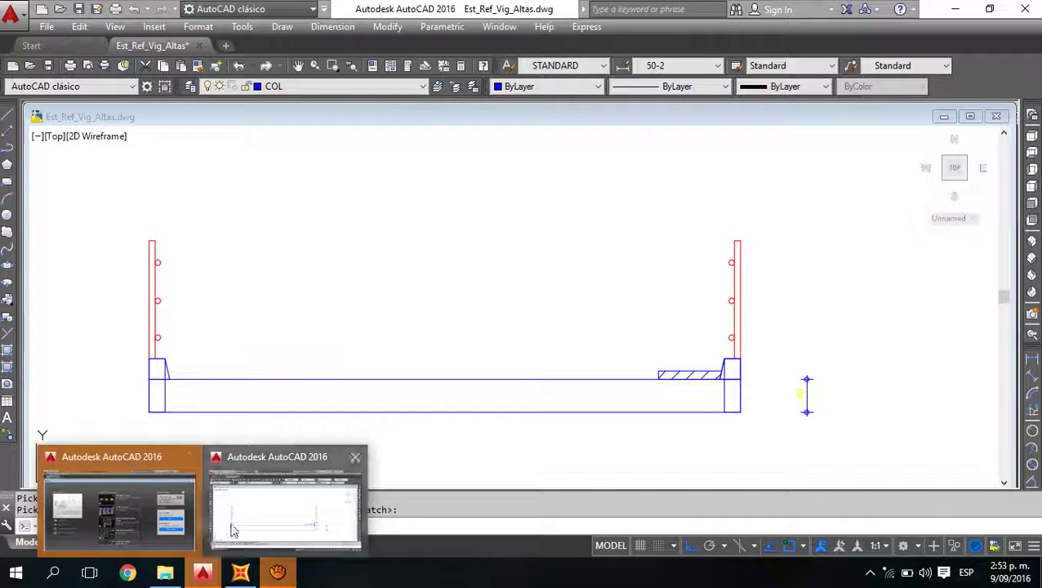
left_click(241, 572)
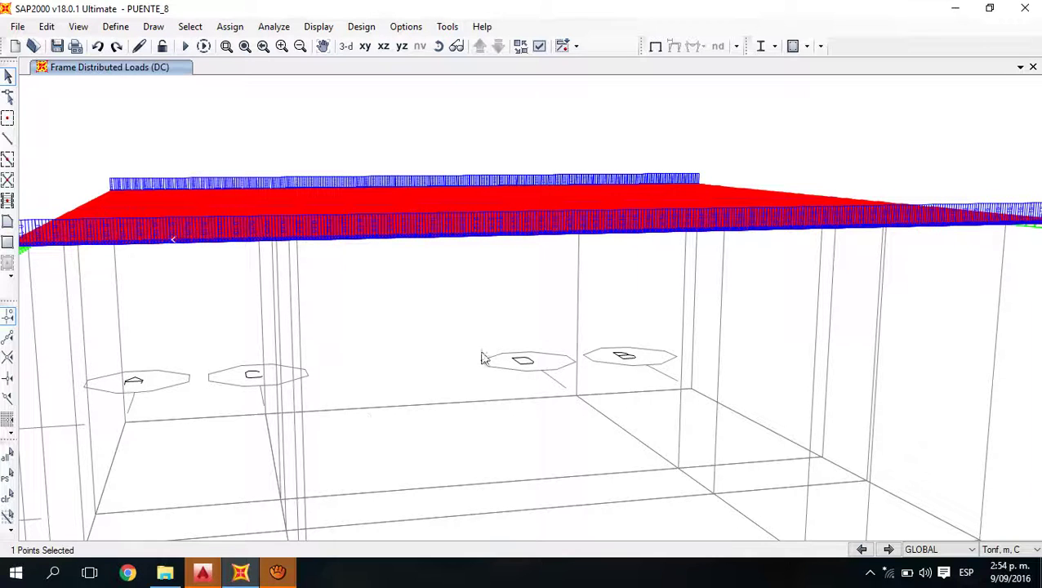
left_click(347, 46)
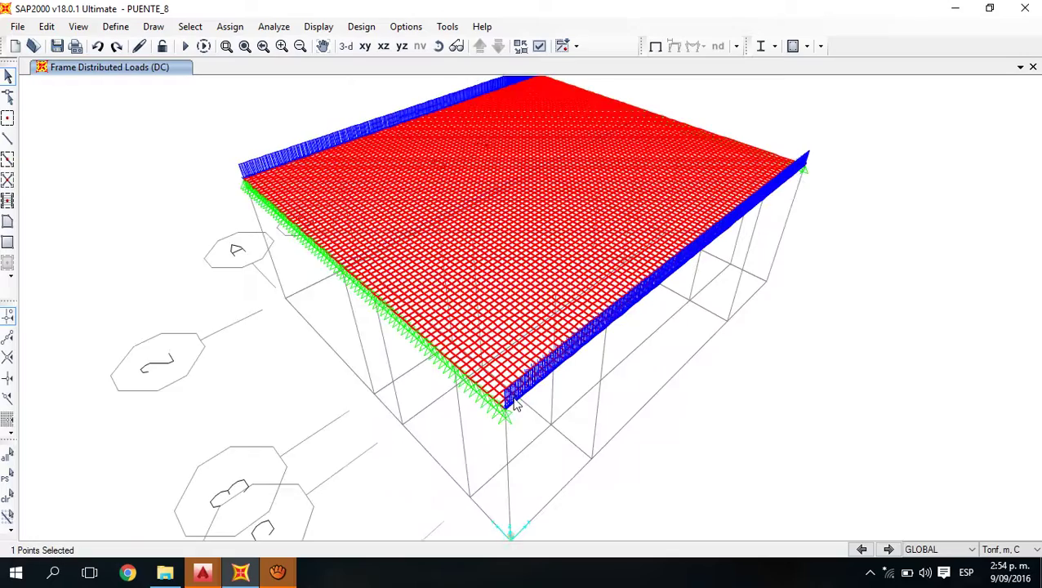
left_click(365, 47)
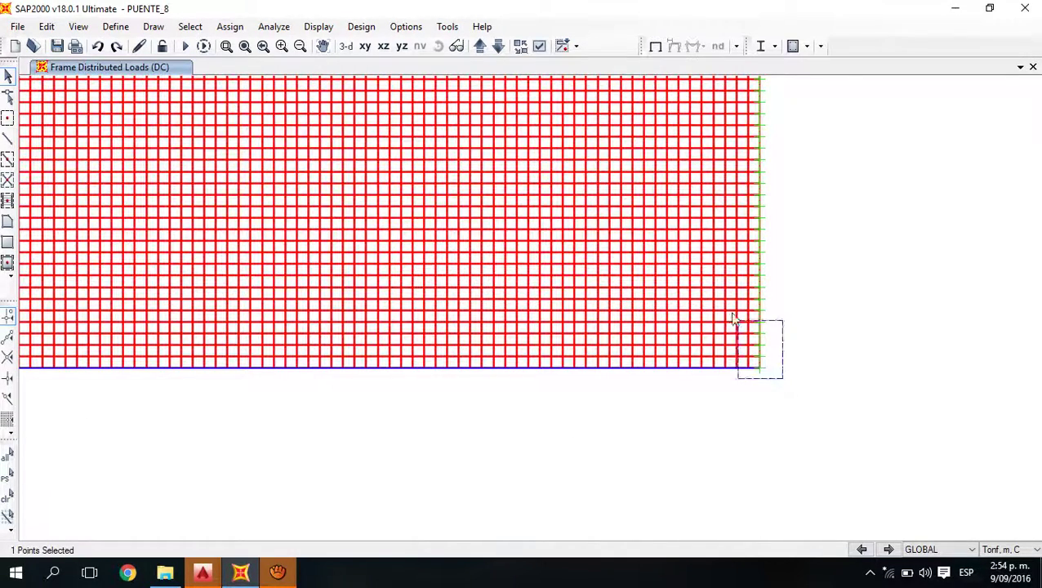
left_click_drag(735, 319, 58, 301)
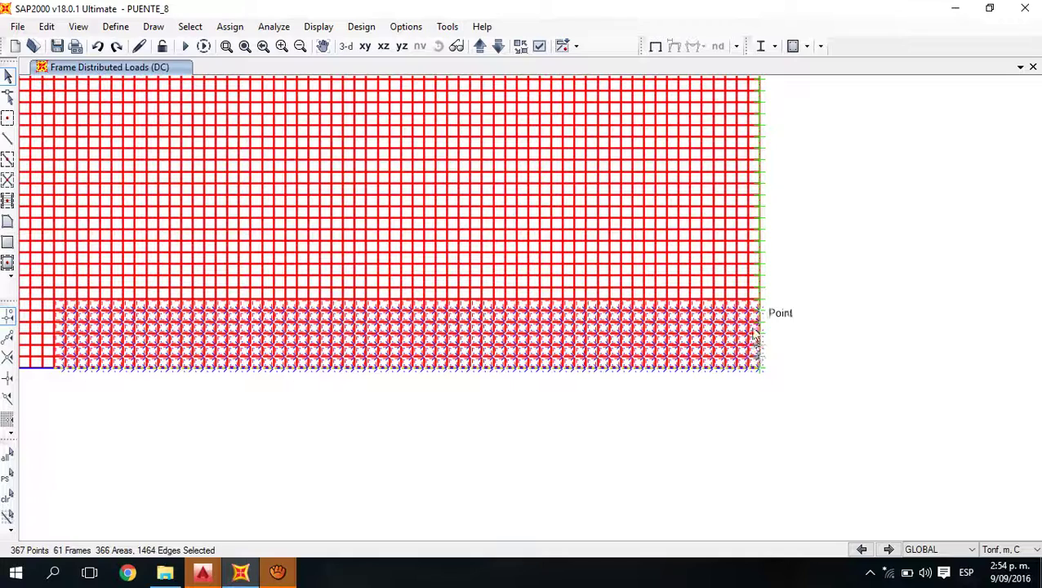
left_click_drag(791, 388, 20, 278)
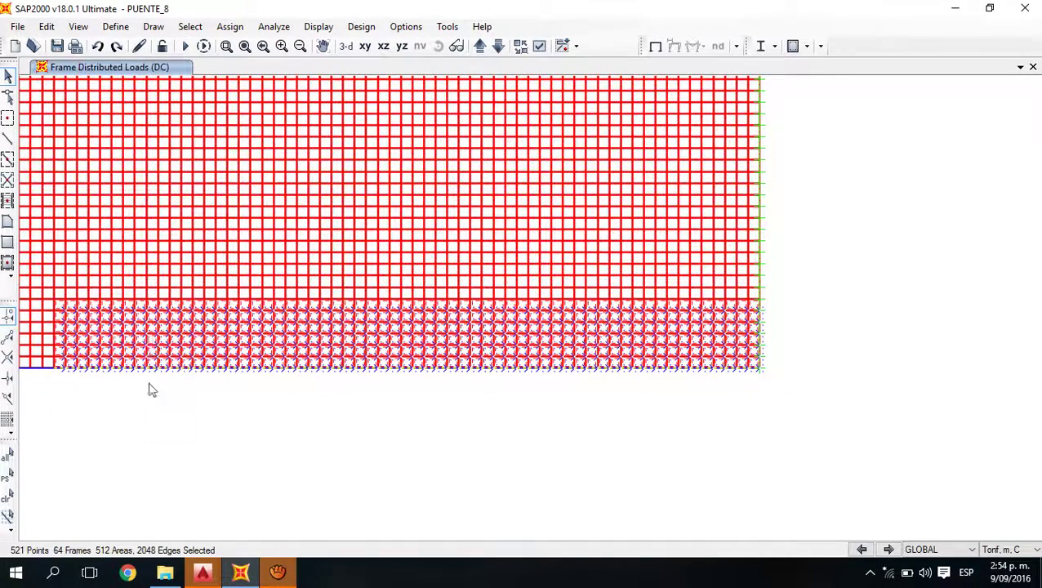
middle_click_drag(346, 440, 604, 454)
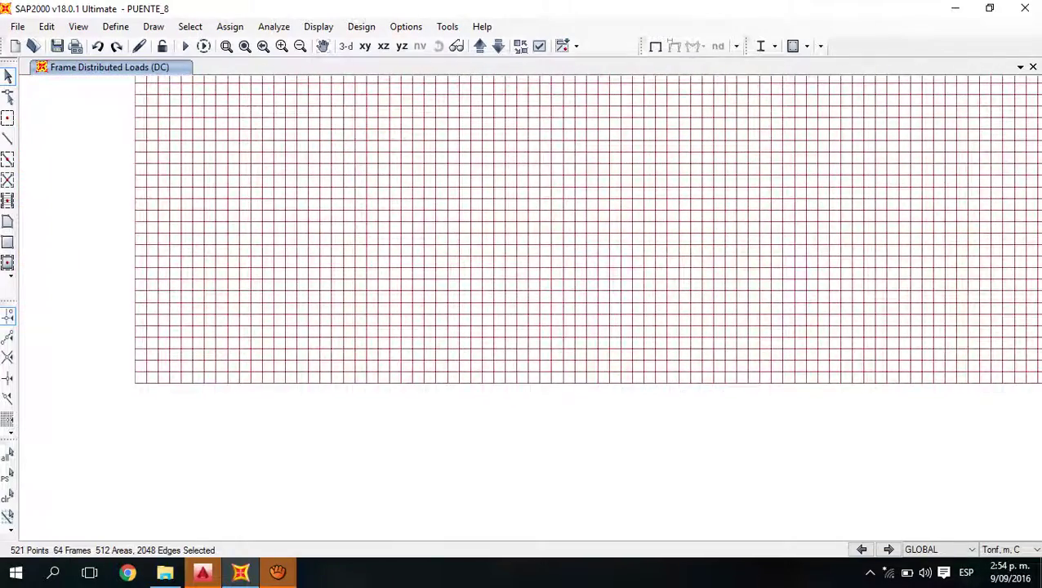
left_click_drag(394, 431, 102, 297)
scroll(205, 377, "down", 2)
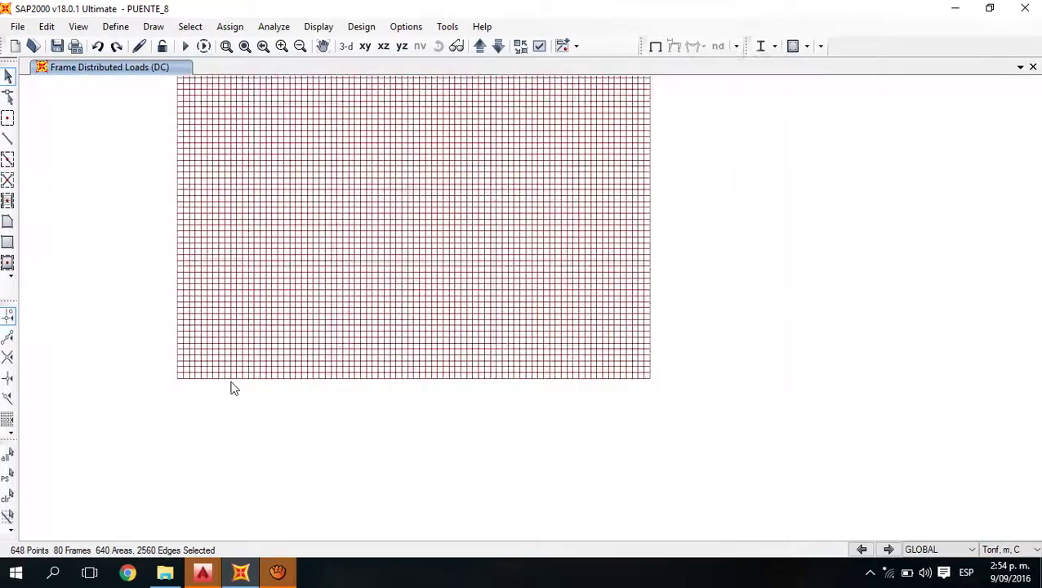
- Add the slab's opposite edge strip along gridline 2 to the selection and return to the 3-D view
middle_click_drag(723, 244, 802, 412)
scroll(744, 171, "up", 2)
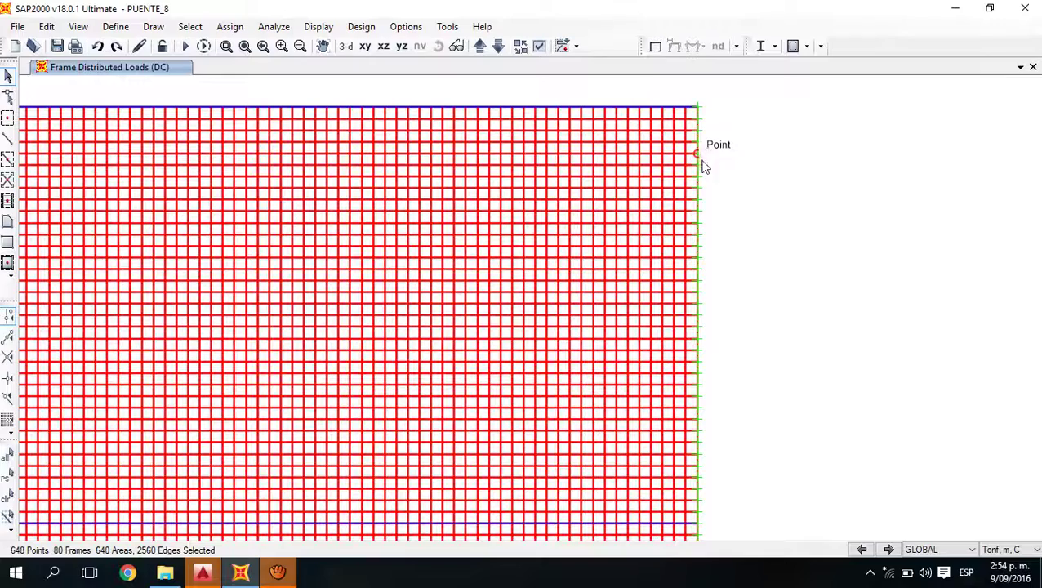
left_click_drag(696, 184, 38, 94)
middle_click_drag(59, 135, 370, 170)
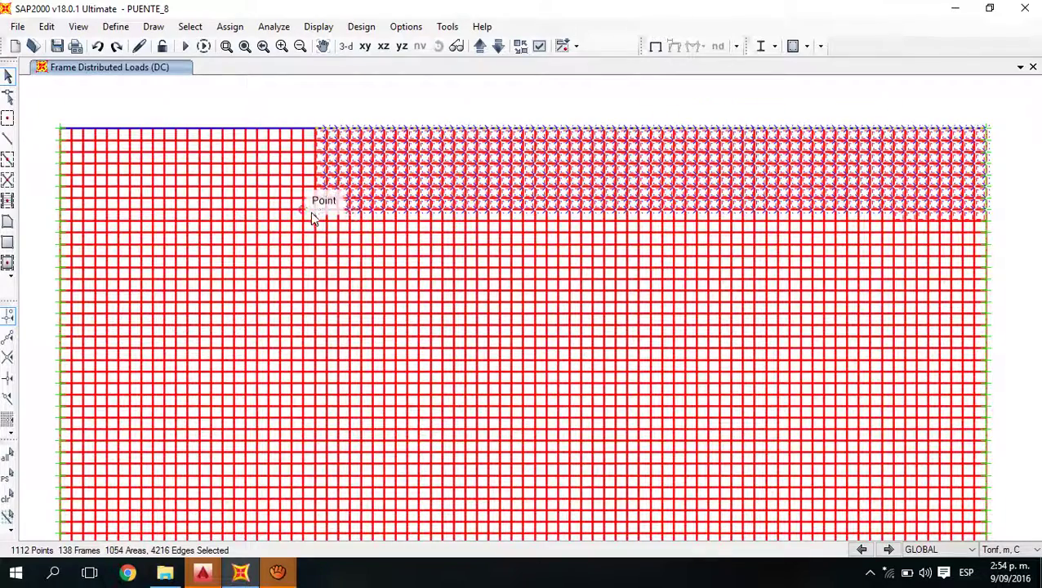
left_click_drag(316, 198, 31, 99)
scroll(263, 116, "down", 2)
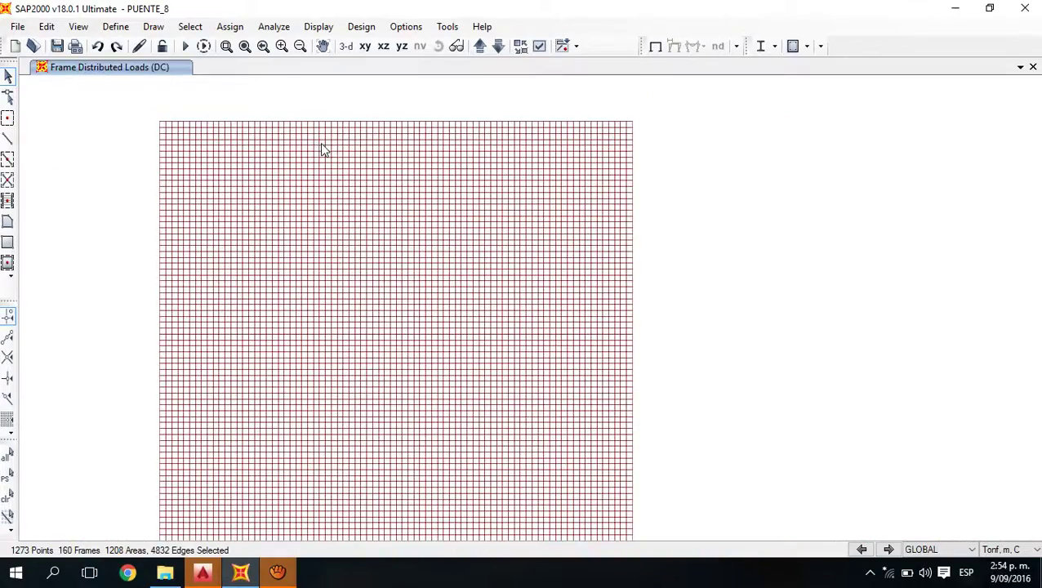
scroll(324, 150, "down", 2)
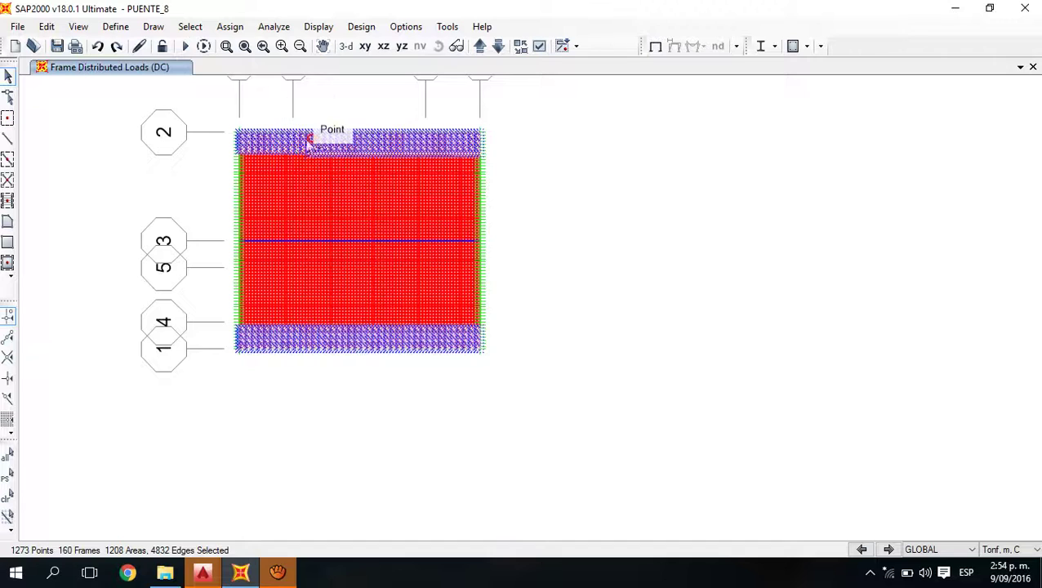
left_click(346, 46)
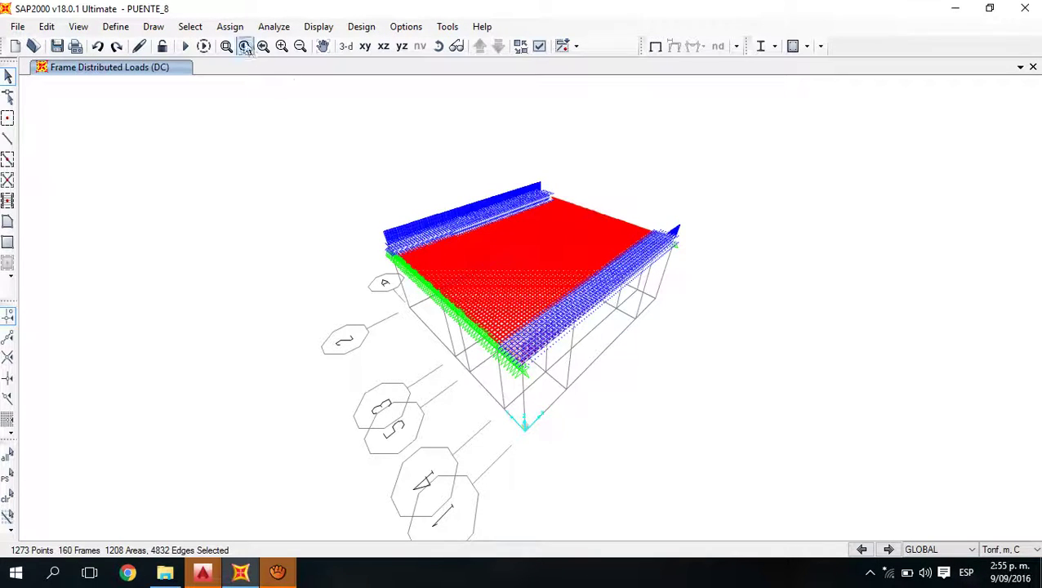
- Start a uniform shell area load assignment for the selected strips using the DC load pattern
left_click(230, 26)
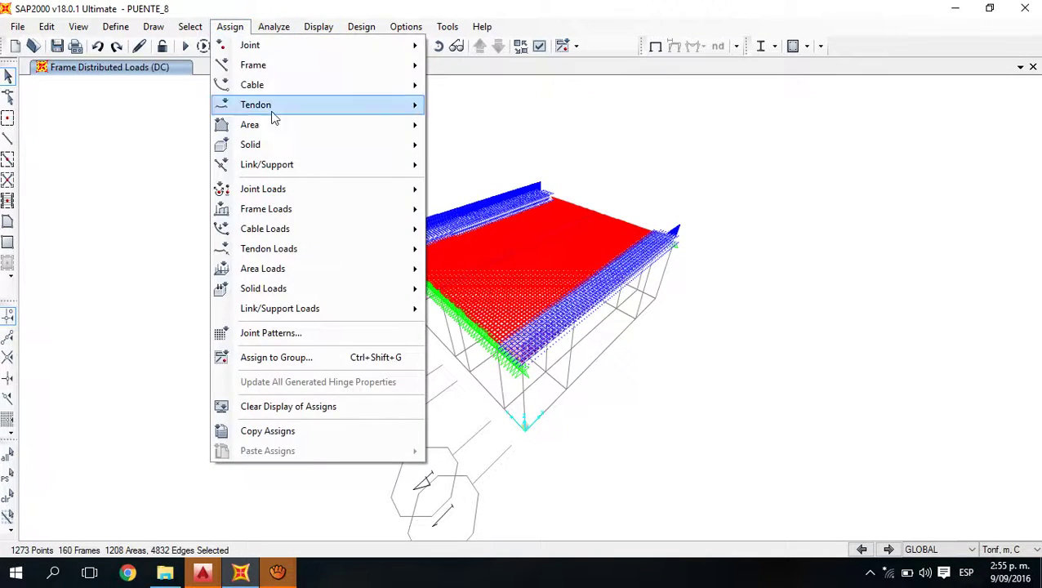
mouse_move(278, 270)
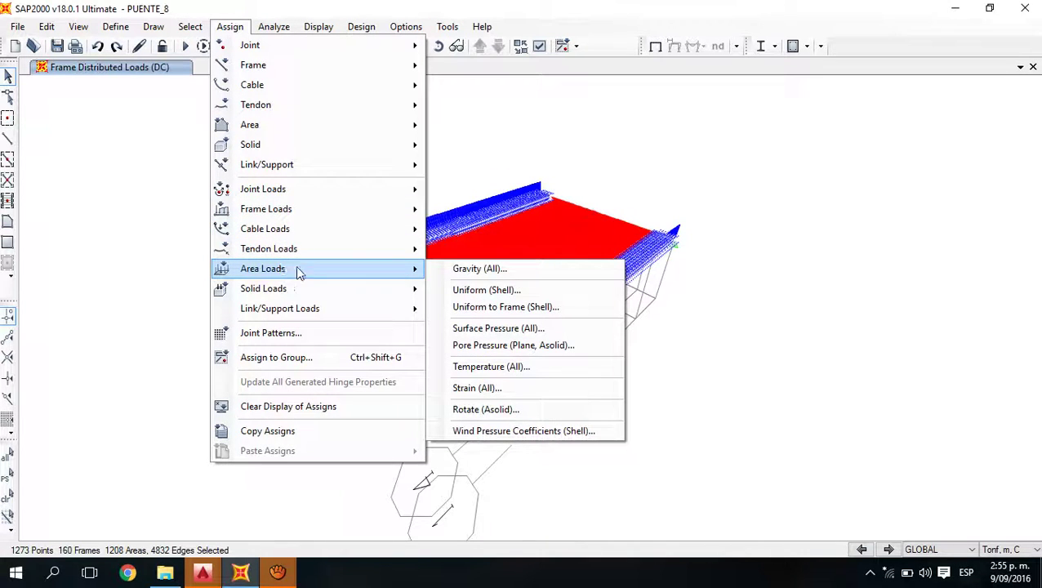
left_click(508, 292)
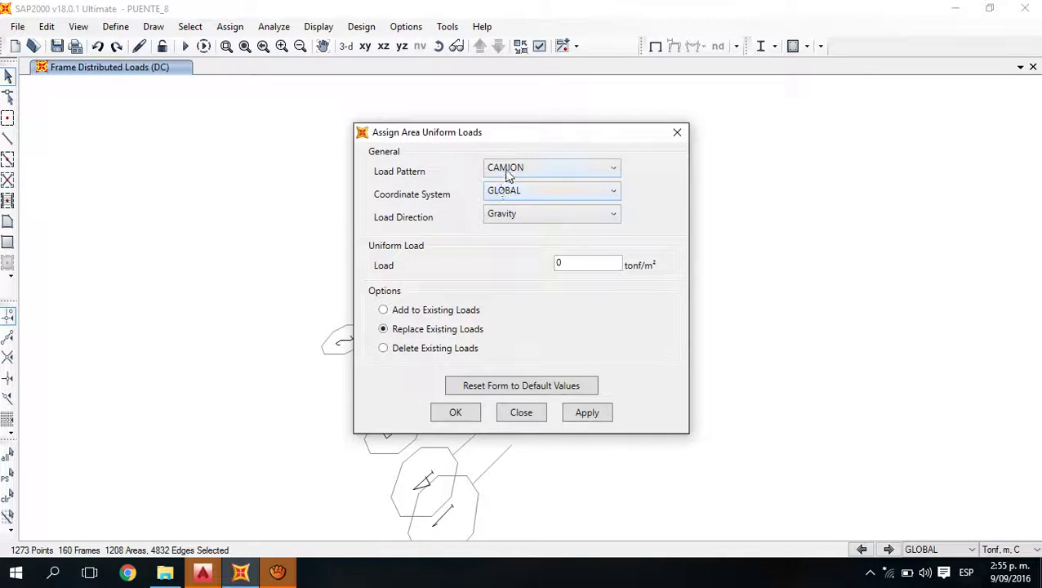
left_click(510, 169)
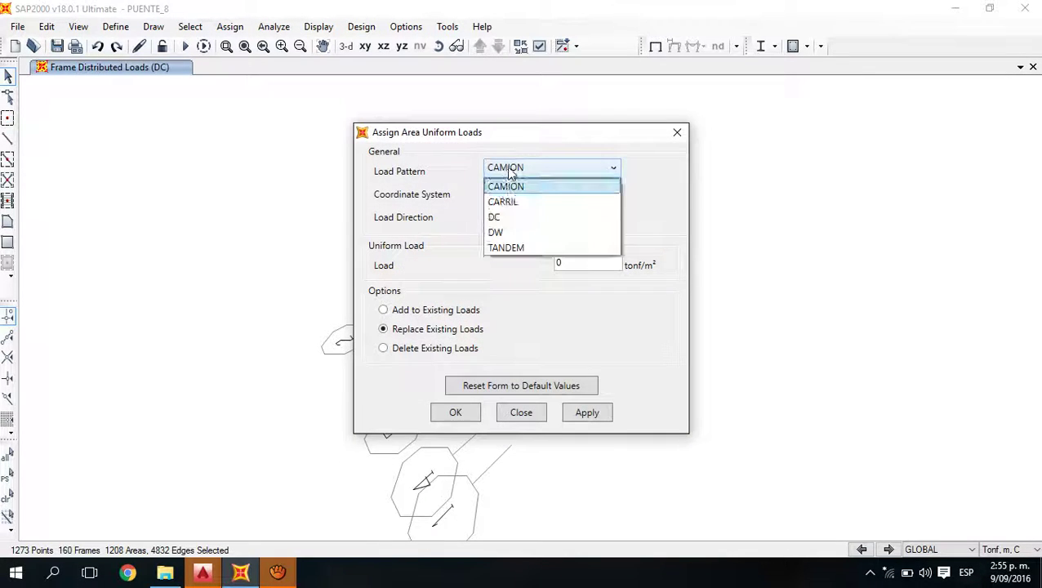
left_click(516, 218)
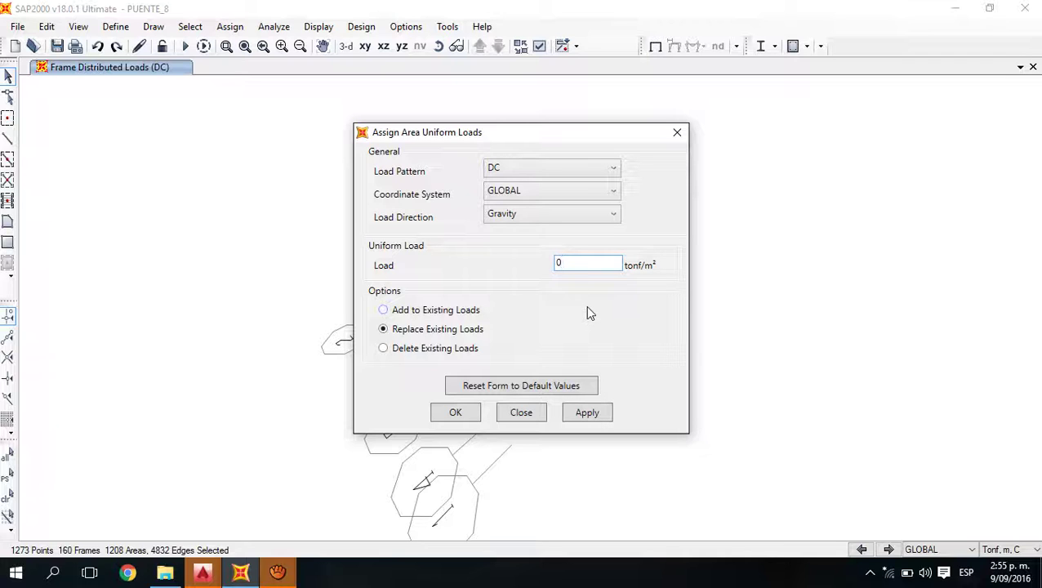
- Open the Windows Calculator and multiply 0.1 by 2.4 to get the sidewalk's load per square metre
left_click(52, 574)
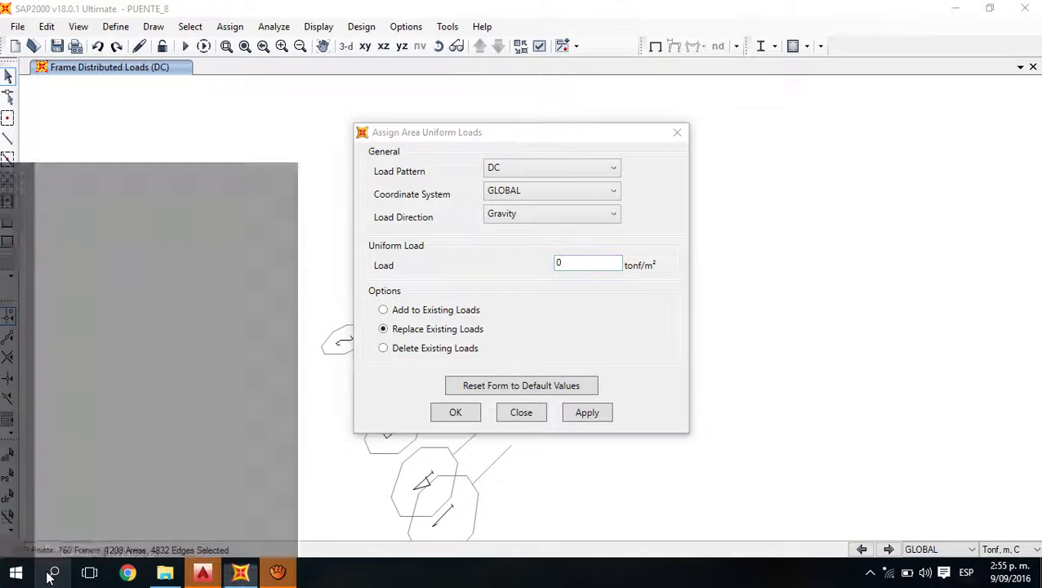
type("calc")
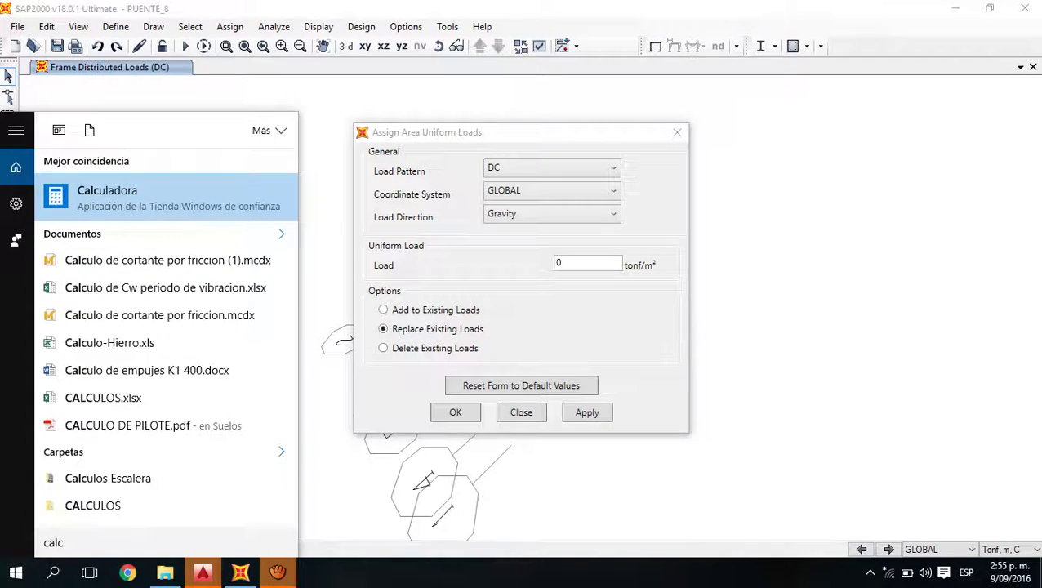
key("Return")
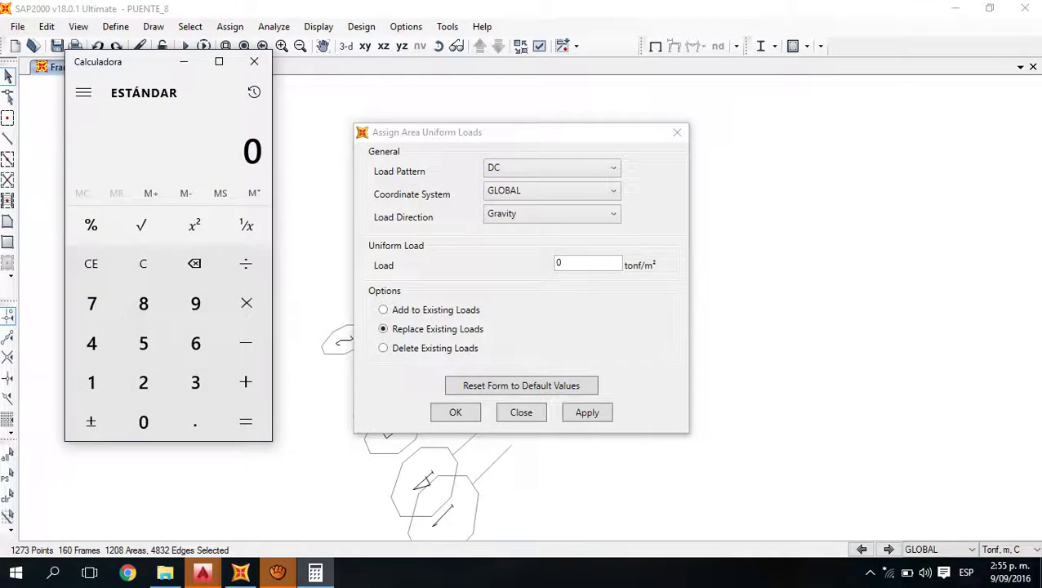
left_click(195, 421)
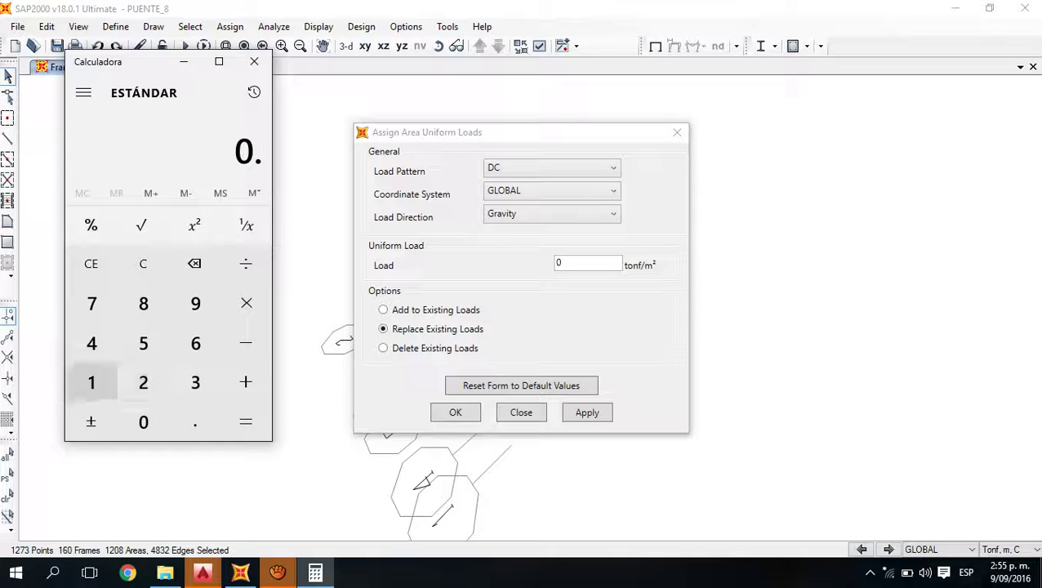
left_click(91, 382)
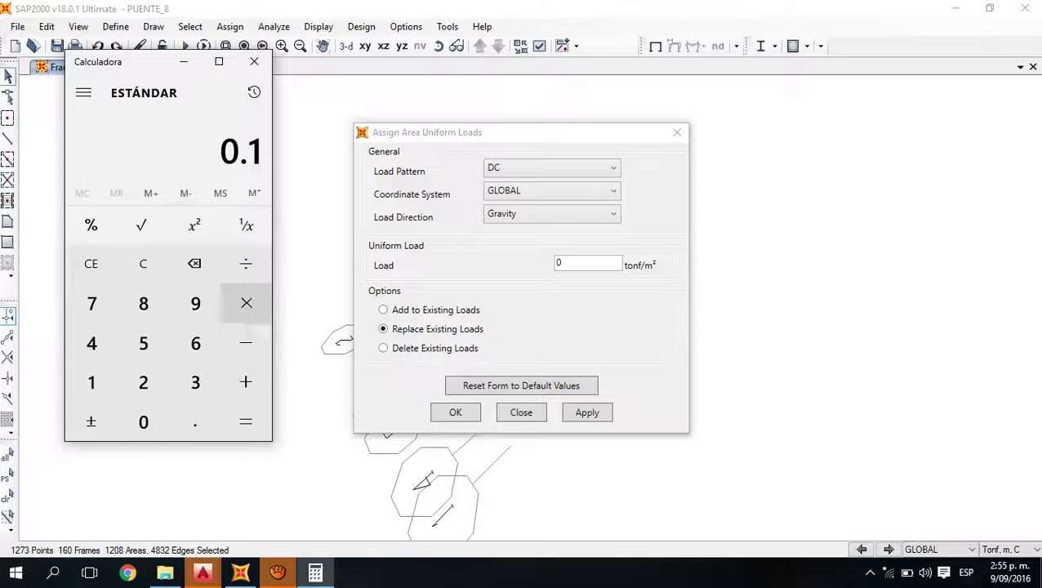
left_click(143, 382)
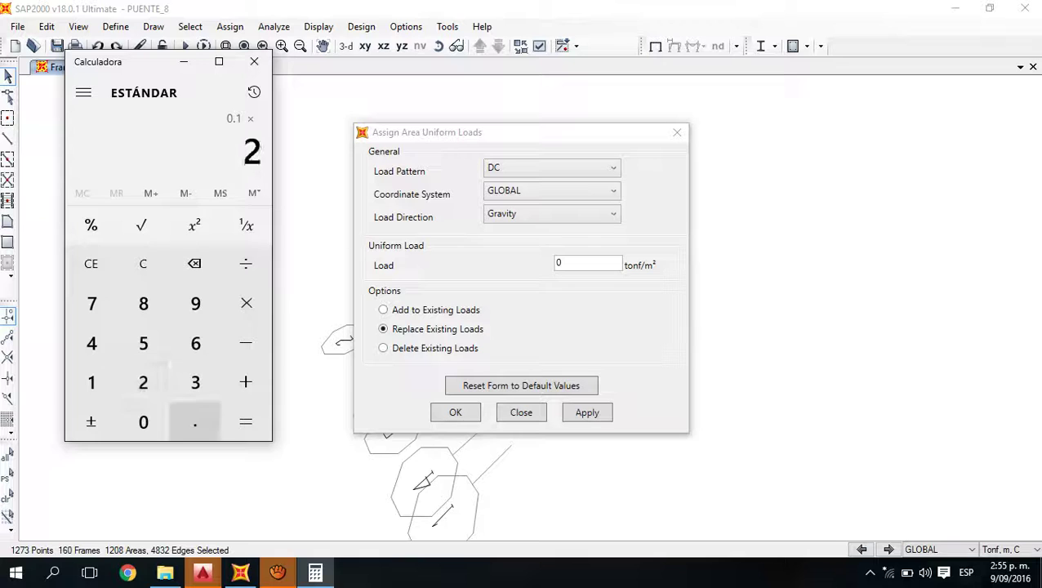
left_click(196, 421)
left_click(91, 343)
left_click(245, 422)
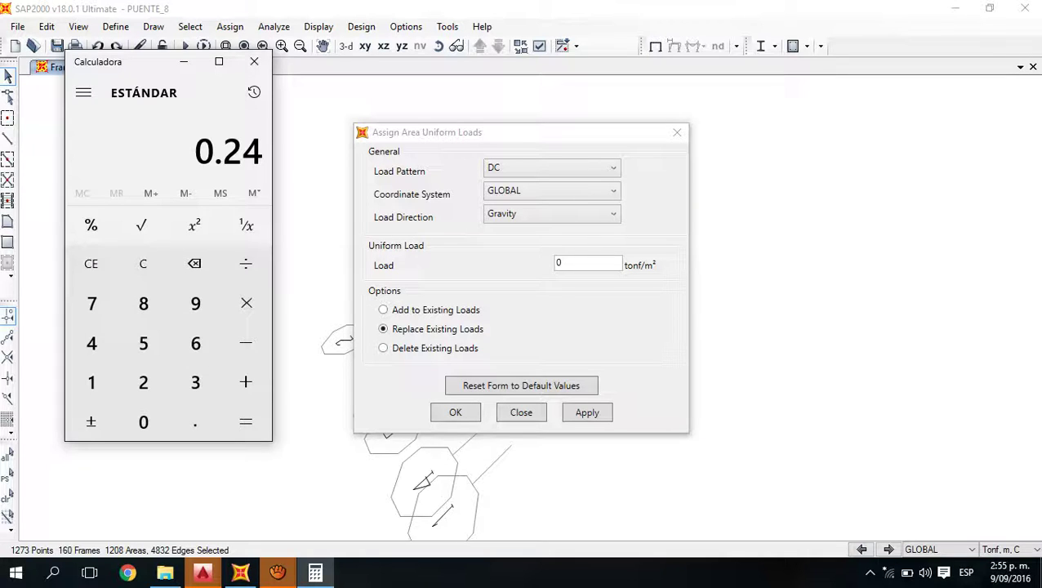
- Set the uniform load to 0.24 tonf/m² and assign it to the selected slab edge strips
left_click(570, 265)
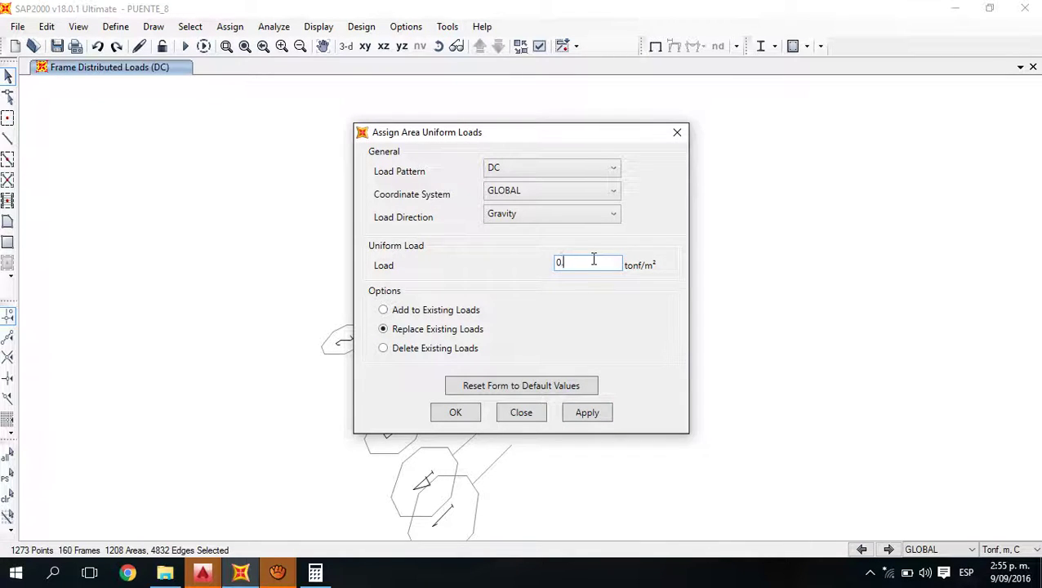
left_click(586, 413)
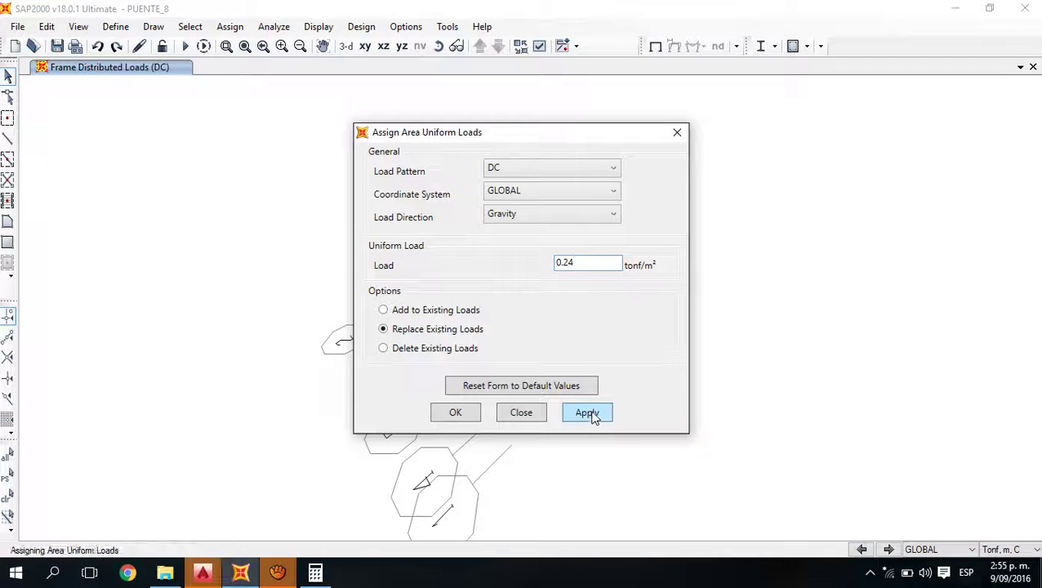
left_click(465, 413)
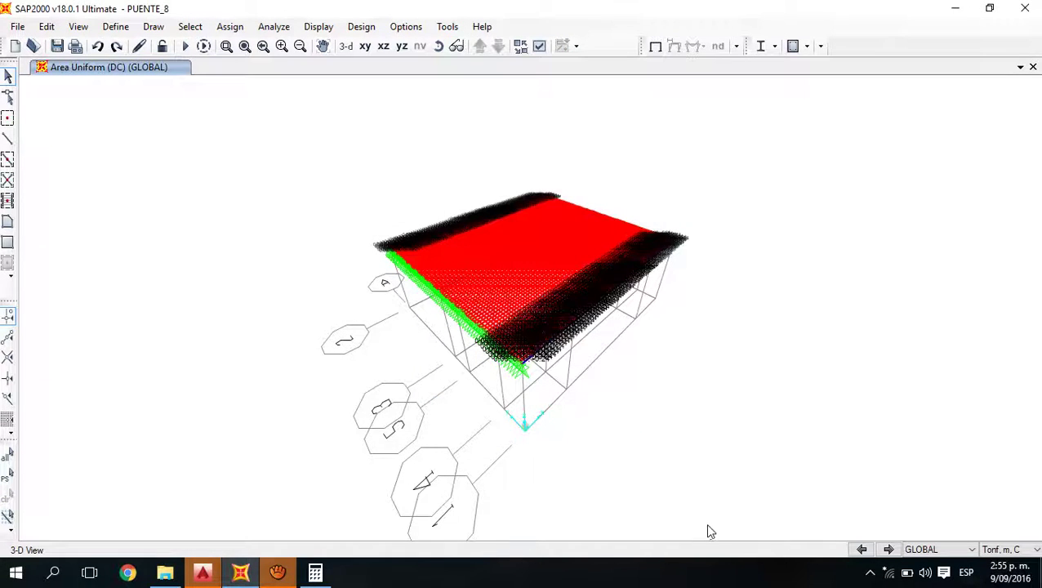
- Examine the uniform load labels on the slab edge elements up close, then restore the full model view
scroll(546, 332, "up", 5)
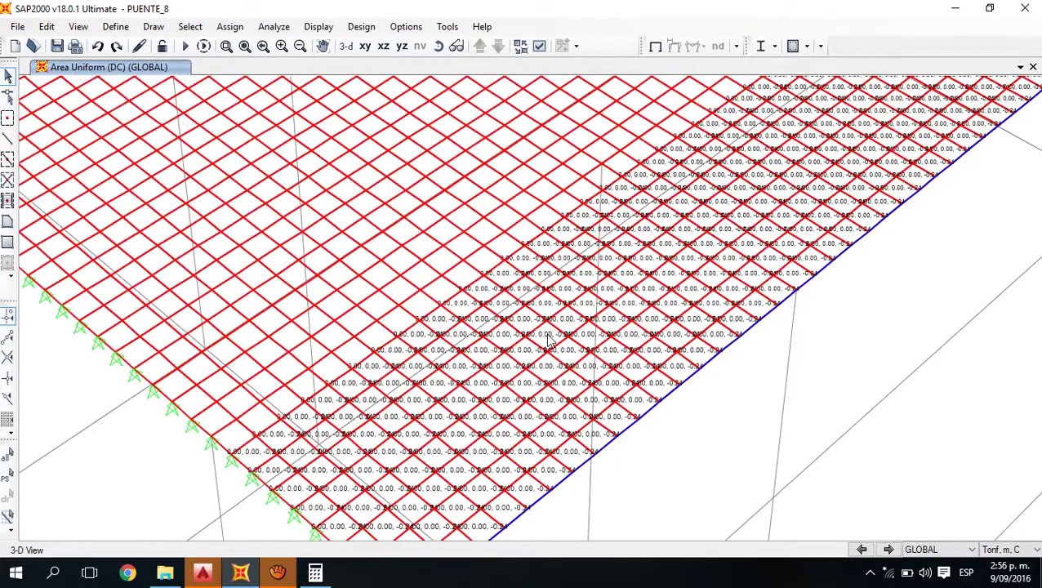
scroll(549, 344, "up", 2)
scroll(551, 341, "up", 3)
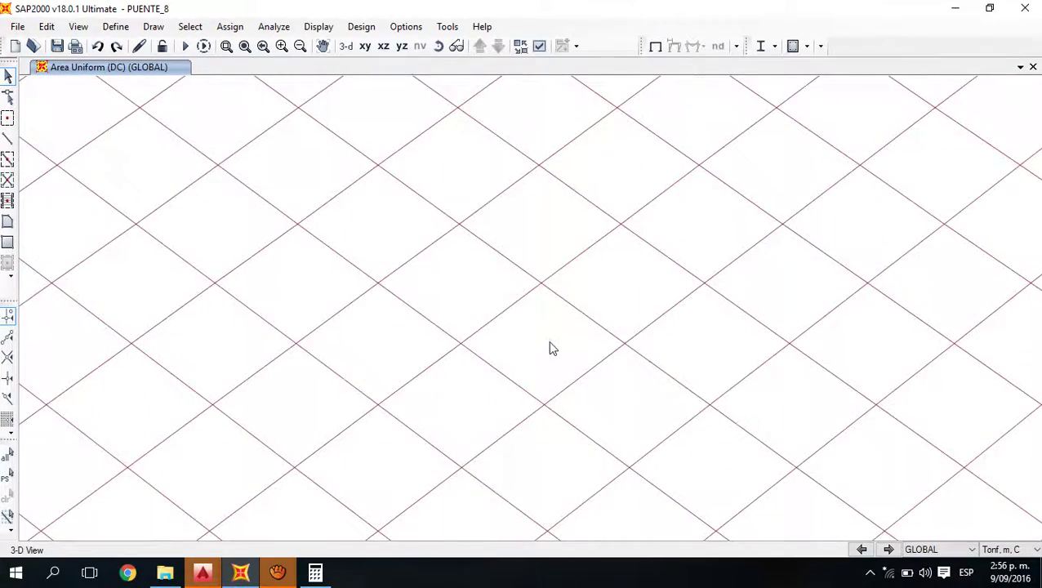
scroll(552, 350, "up", 5)
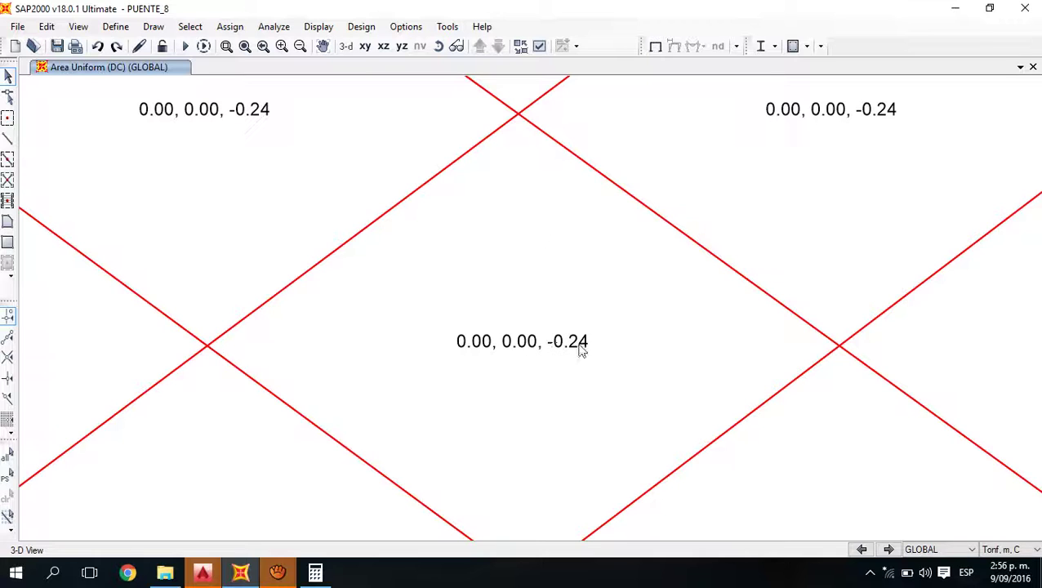
left_click(245, 46)
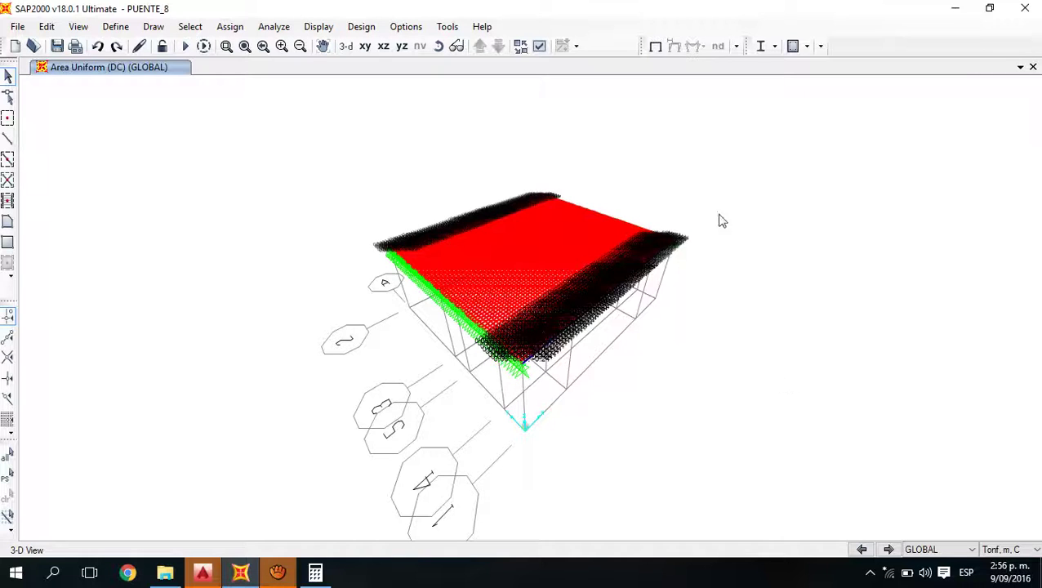
- Switch to AutoCAD and draw a freehand revision cloud around the hatched sidewalk, its adjoining bordillo and railing
left_click(203, 572)
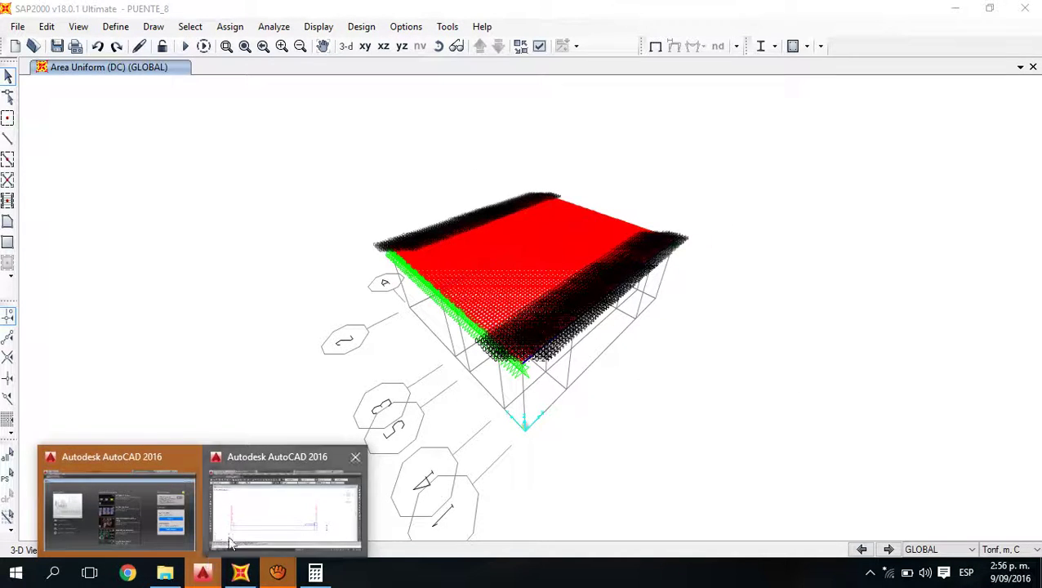
left_click(251, 521)
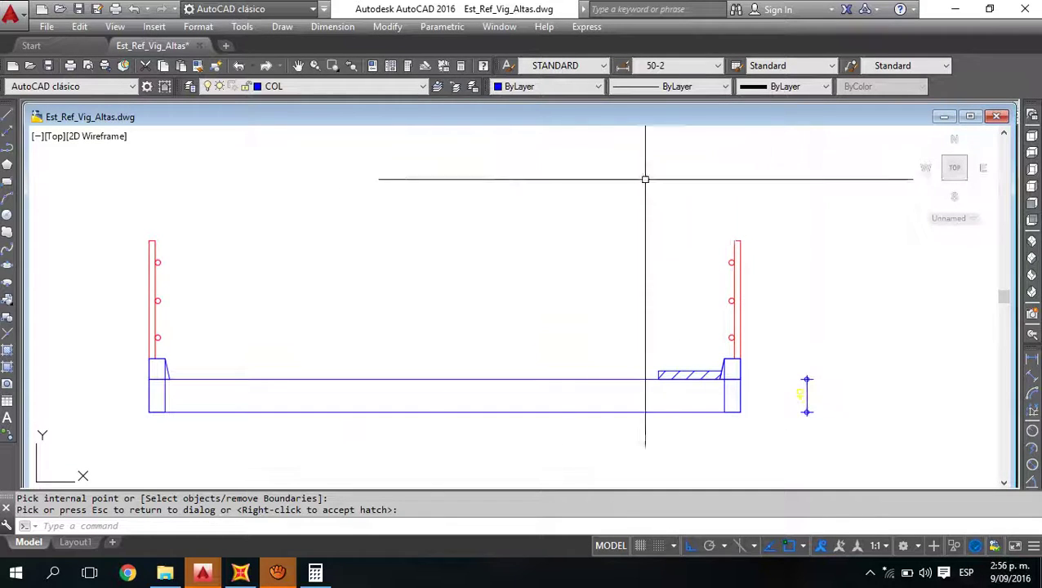
left_click(7, 232)
left_click(701, 288)
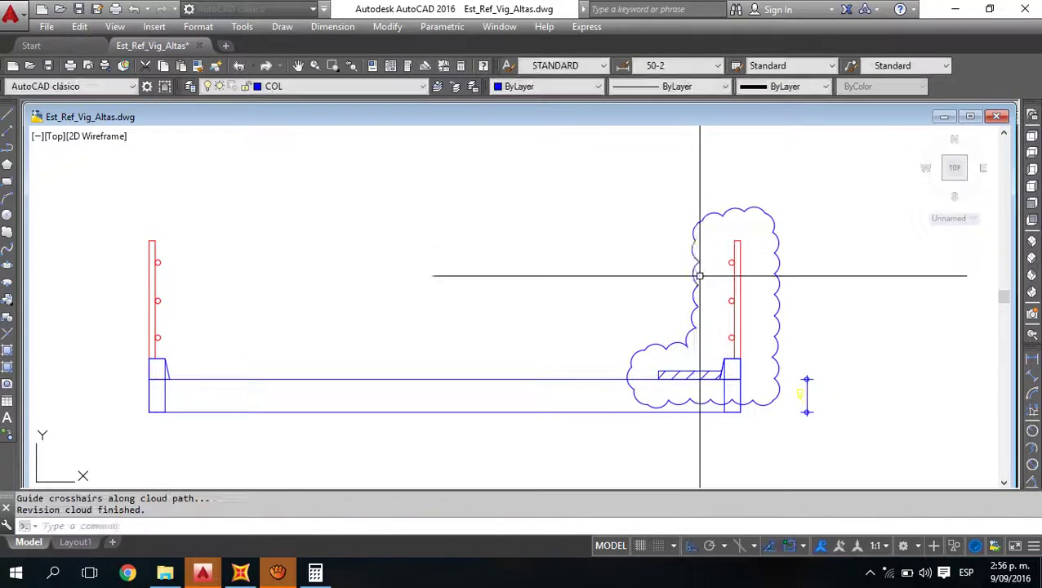
- Draw a freehand revision cloud around the entire bridge cross-section, including both railings and the slab
left_click(10, 236)
left_click(644, 178)
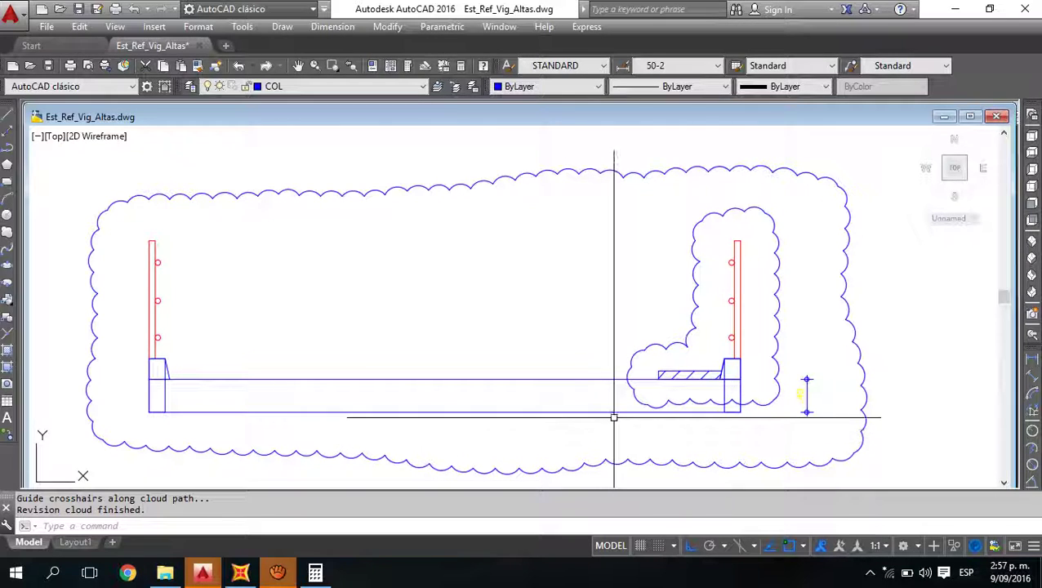
- Mirror the hatched sidewalk about the slab's vertical midline to the opposite edge, keeping the original
left_click(700, 372)
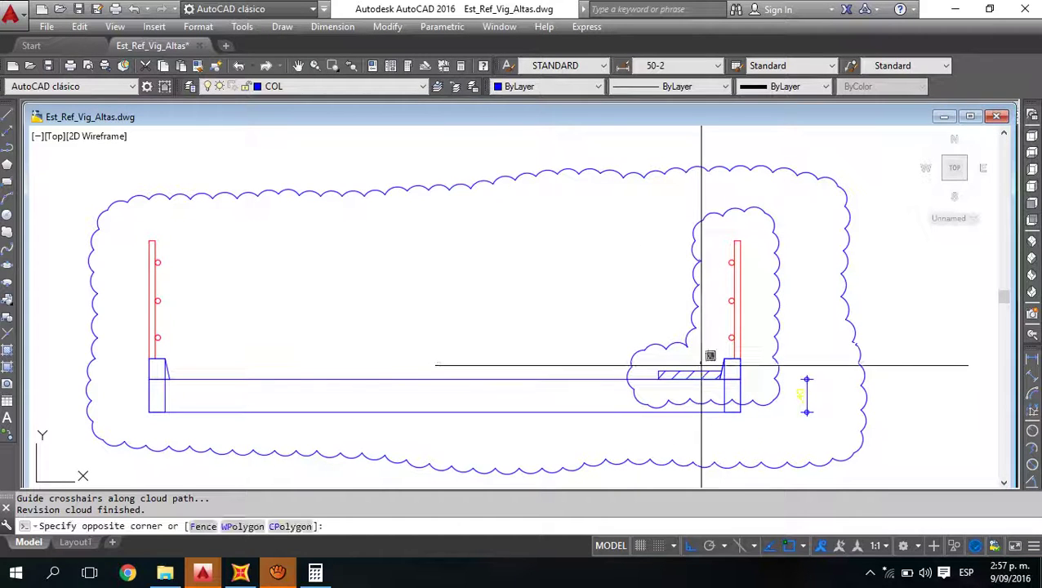
left_click(692, 364)
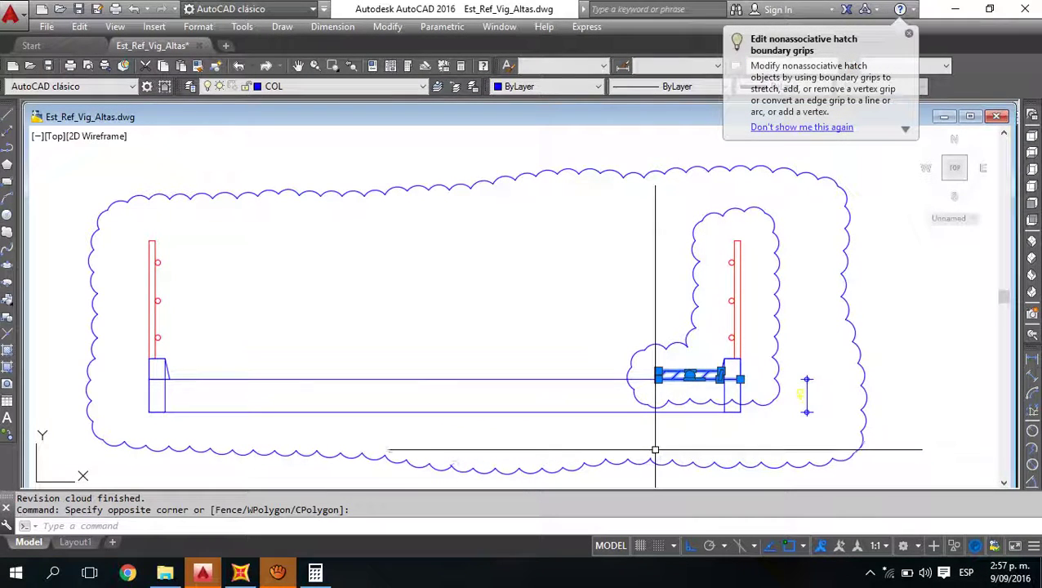
type("mi")
key("Return")
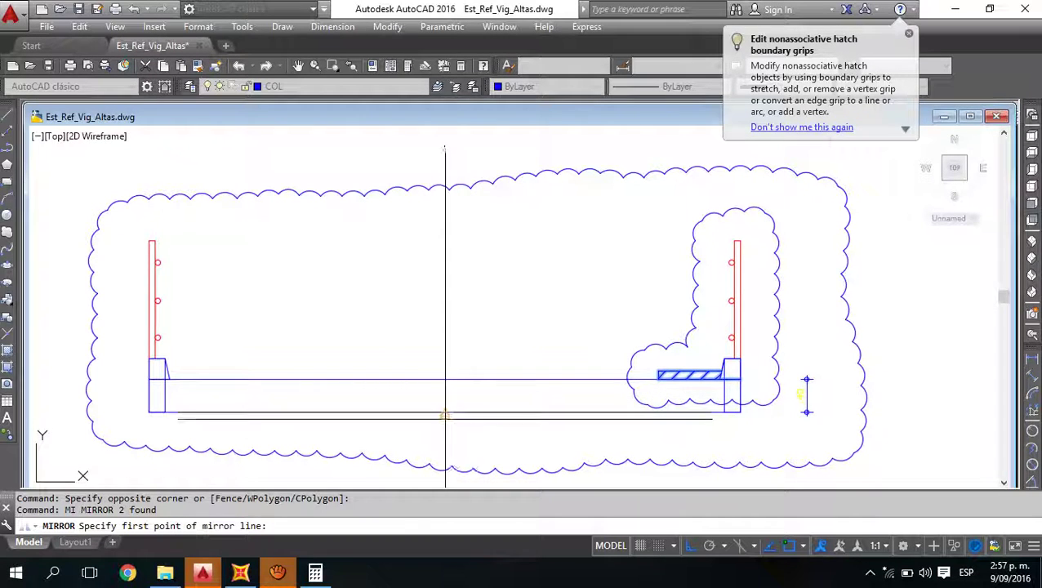
left_click(440, 412)
left_click(442, 454)
key("Return")
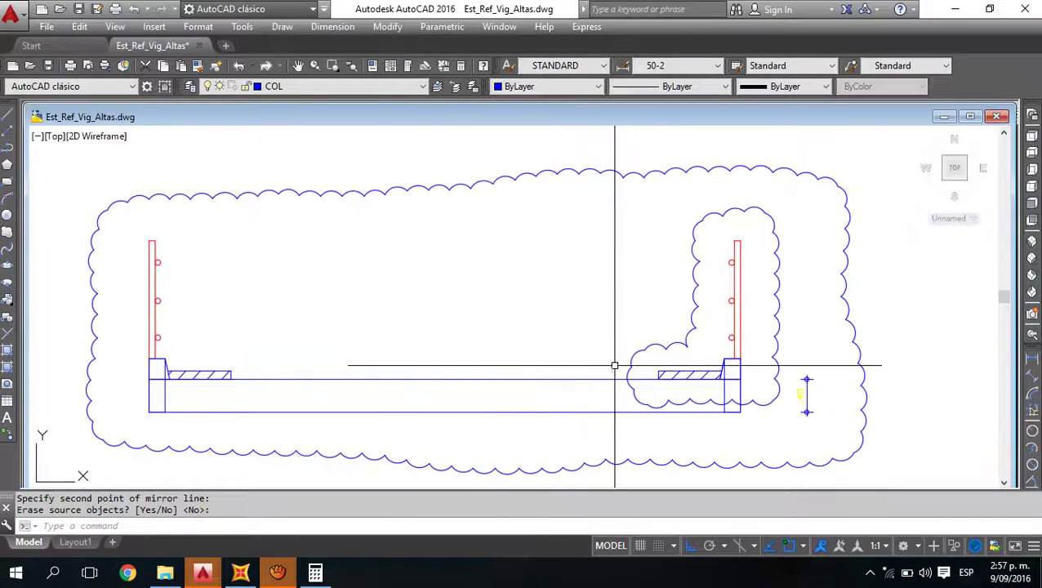
- Stretch the left half of the cross-section, with its sidewalk, bordillo and railing, horizontally outward to widen the slab
scroll(453, 376, "down", 1)
left_click(439, 461)
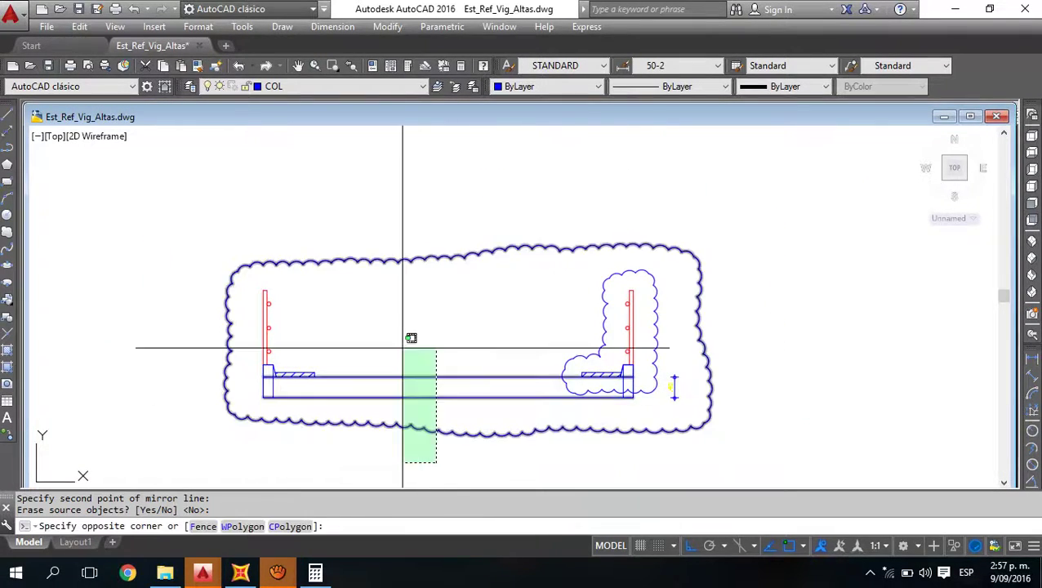
left_click(185, 216)
type("s")
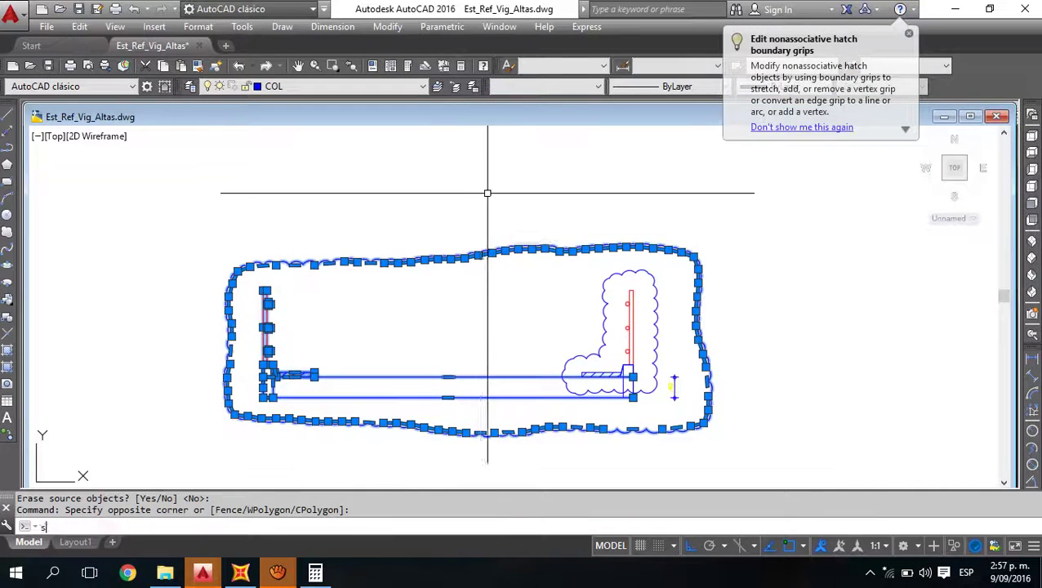
key("Return")
left_click(512, 172)
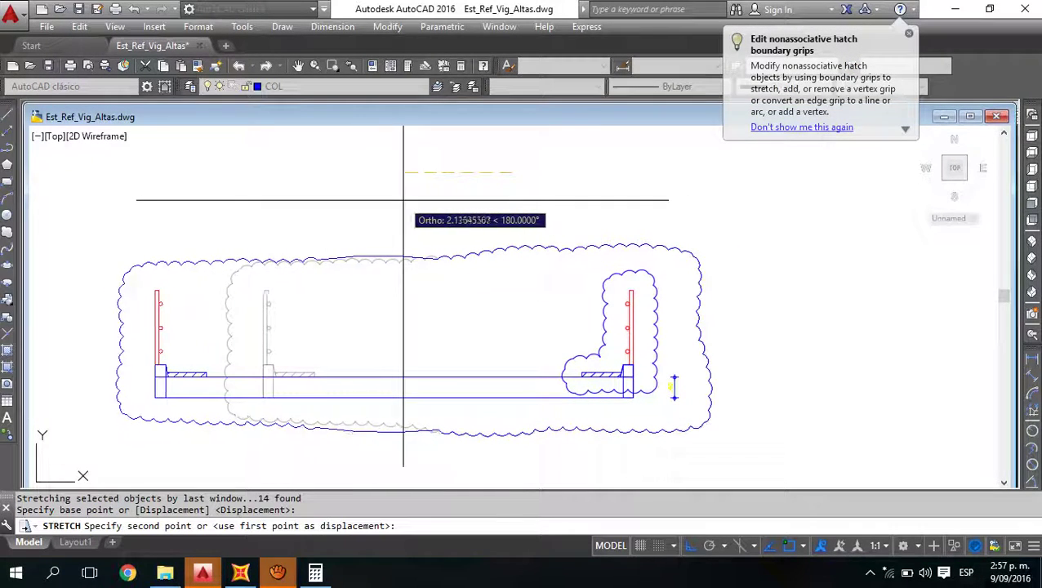
left_click(450, 214)
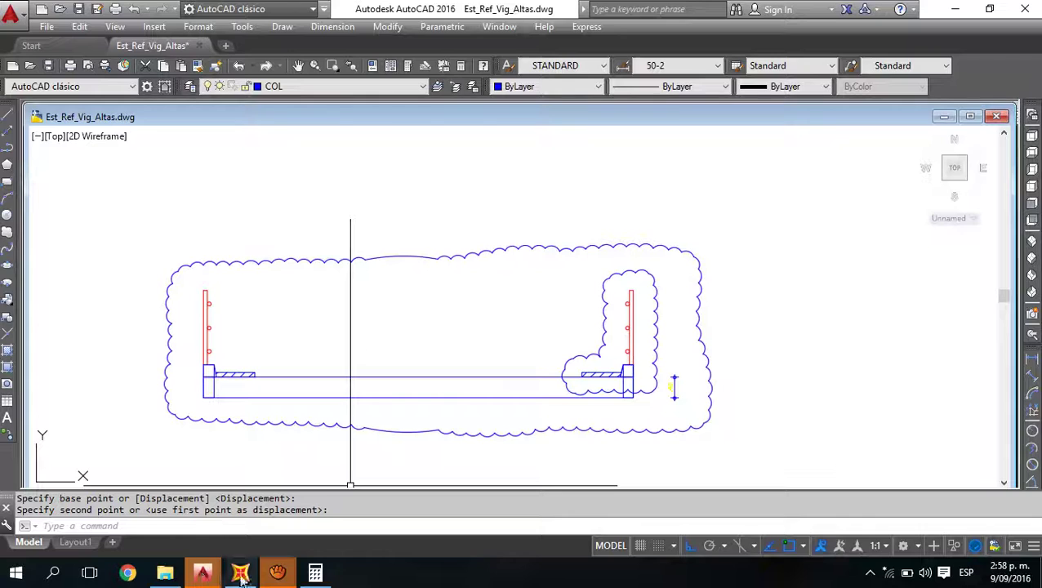
- Delete the large revision cloud surrounding the whole cross-section
mouse_move(241, 576)
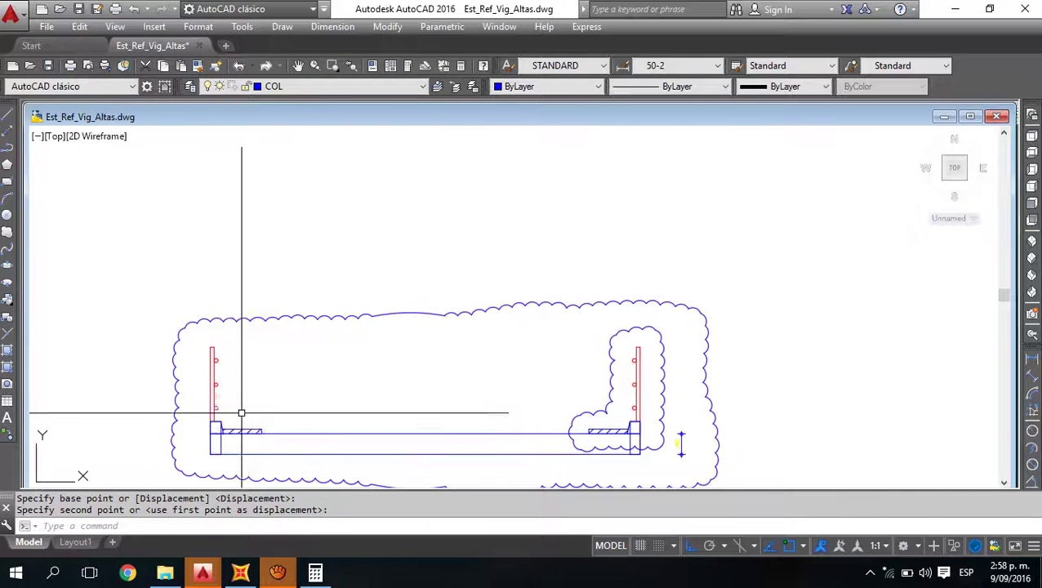
left_click(331, 360)
left_click(292, 278)
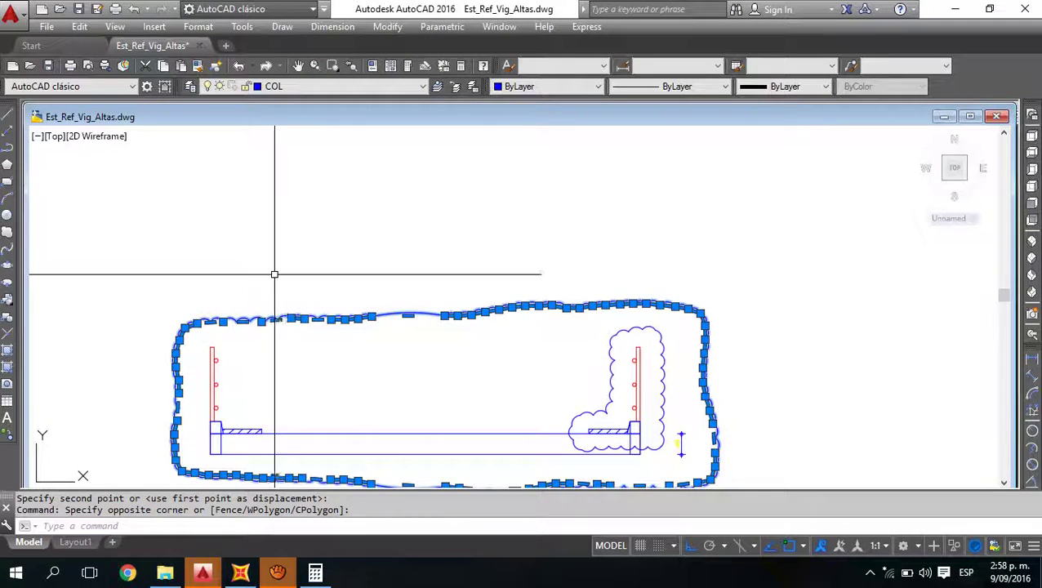
key("Delete")
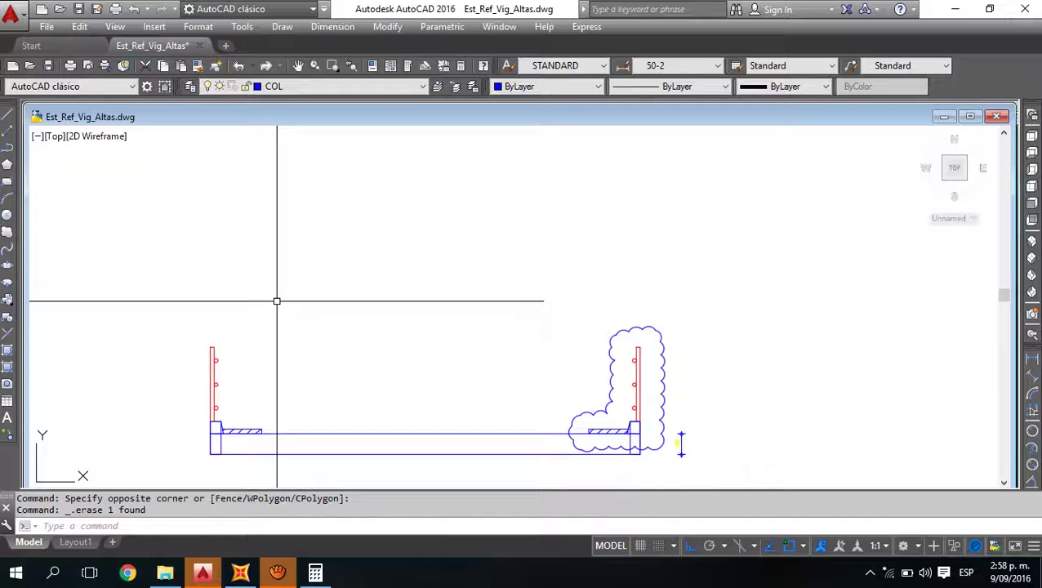
- Draw a small circle above the left sidewalk as the head of a pedestrian figure
type("c")
key("Return")
left_click(241, 329)
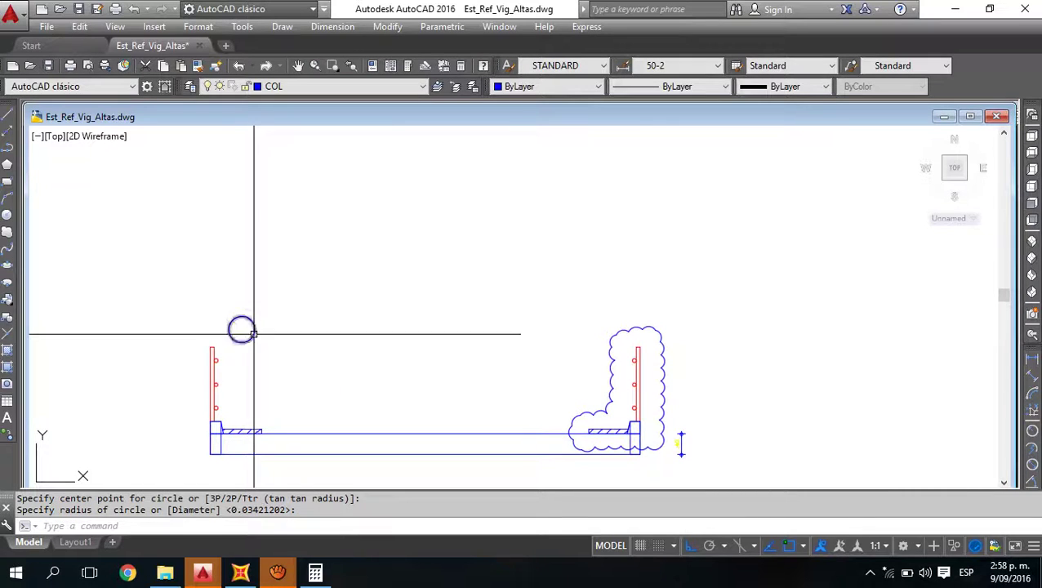
left_click(253, 333)
- Draw a vertical body line down from the head and a slanted leg line reaching the left sidewalk
type("l")
key("Return")
left_click(241, 330)
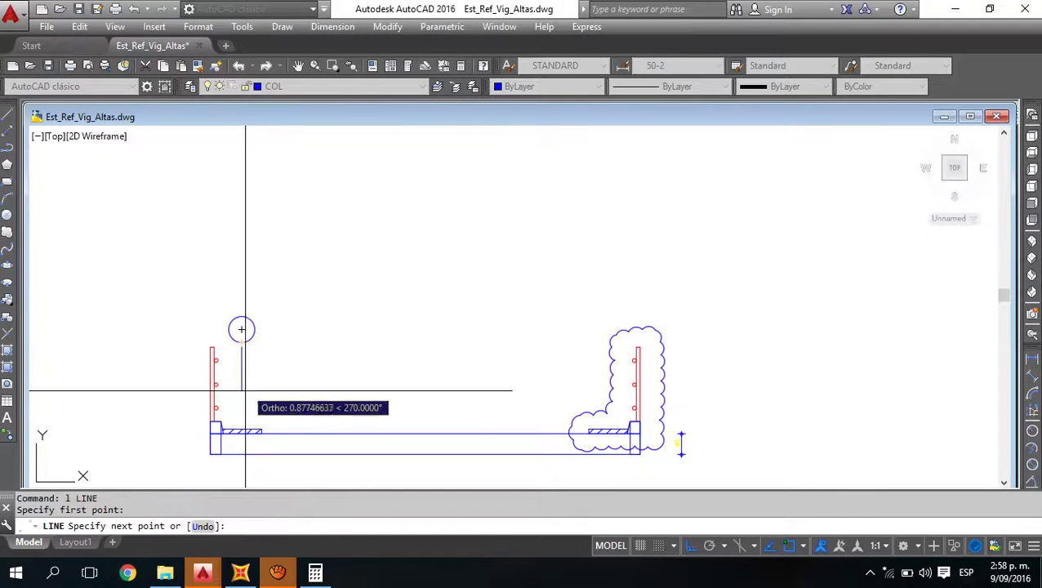
left_click(242, 397)
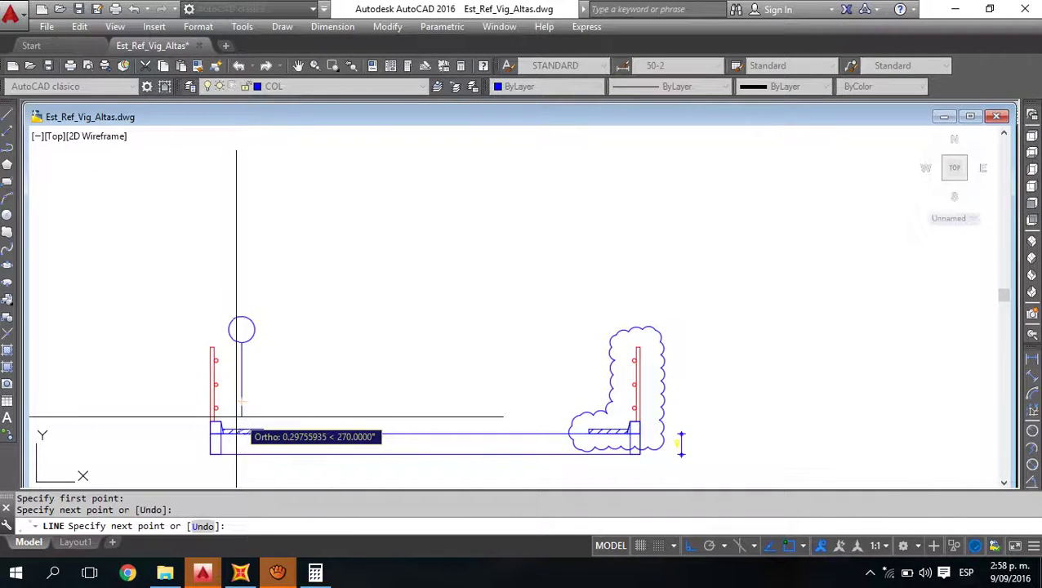
key("F8")
left_click(232, 428)
key("Escape")
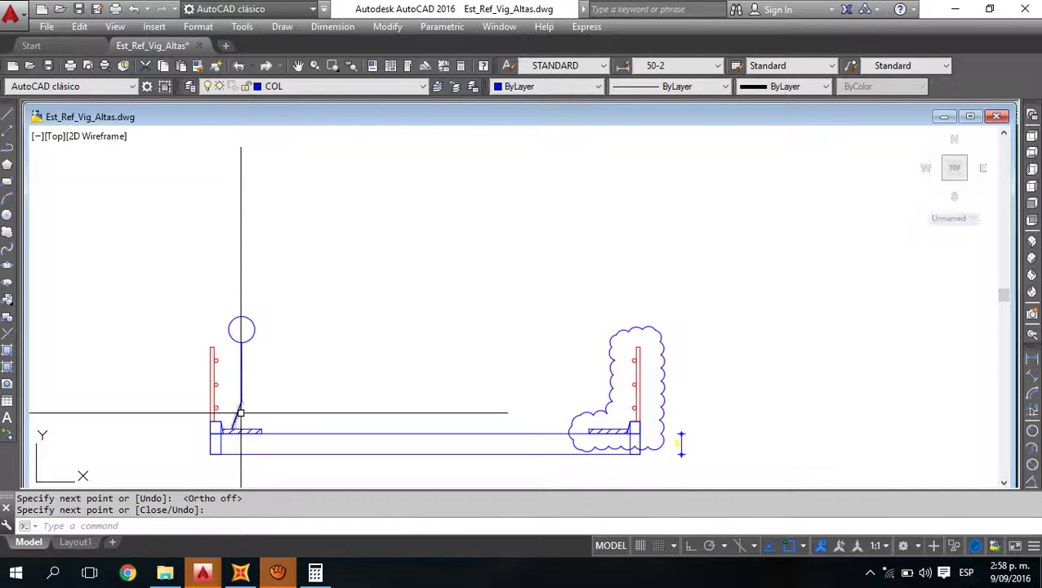
- Mirror the slanted leg about the vertical body line to make the second leg, keeping the original
left_click(237, 415)
type("mi")
key("Return")
left_click(242, 401)
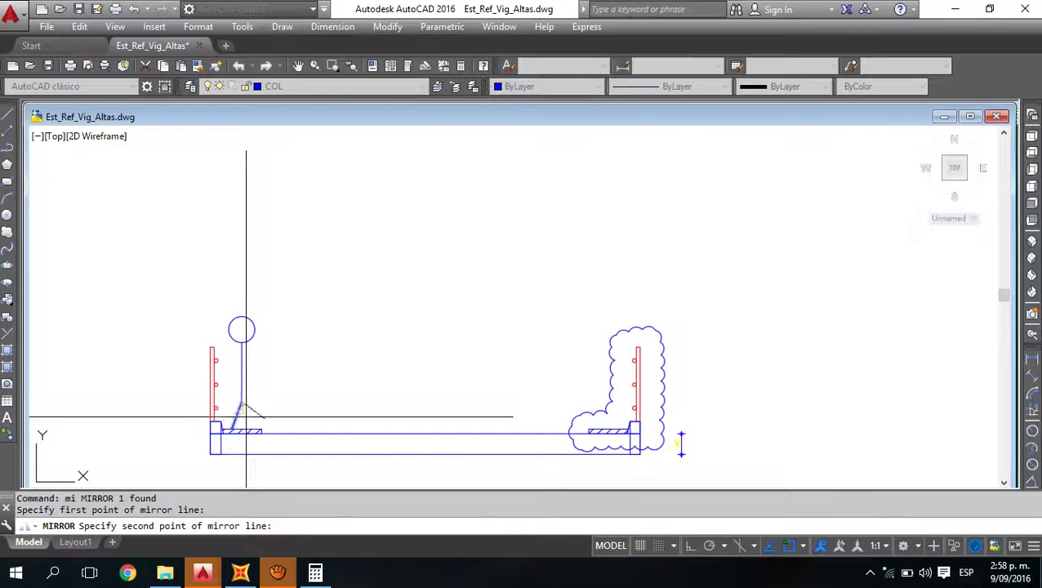
left_click(242, 428)
key("Return")
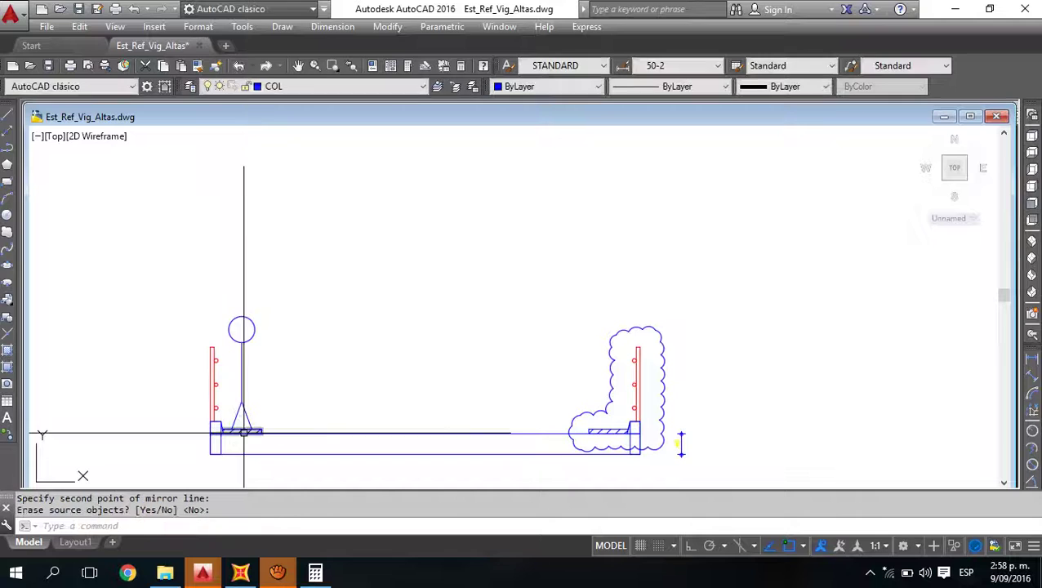
- Mirror both legs upward about a horizontal line through the body to form the arms, keeping the legs
left_click(260, 409)
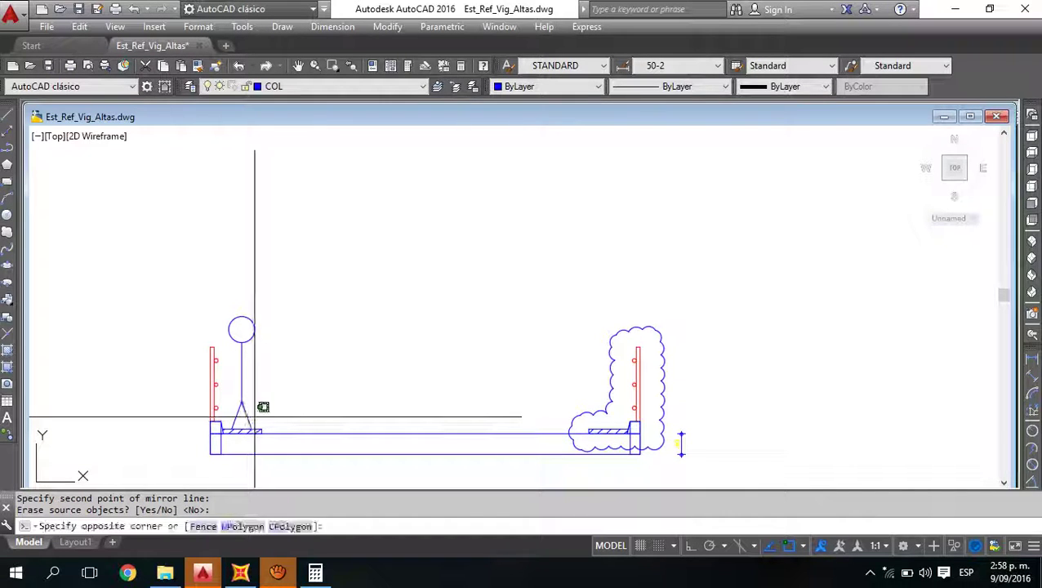
left_click(223, 423)
type("mi")
key("Return")
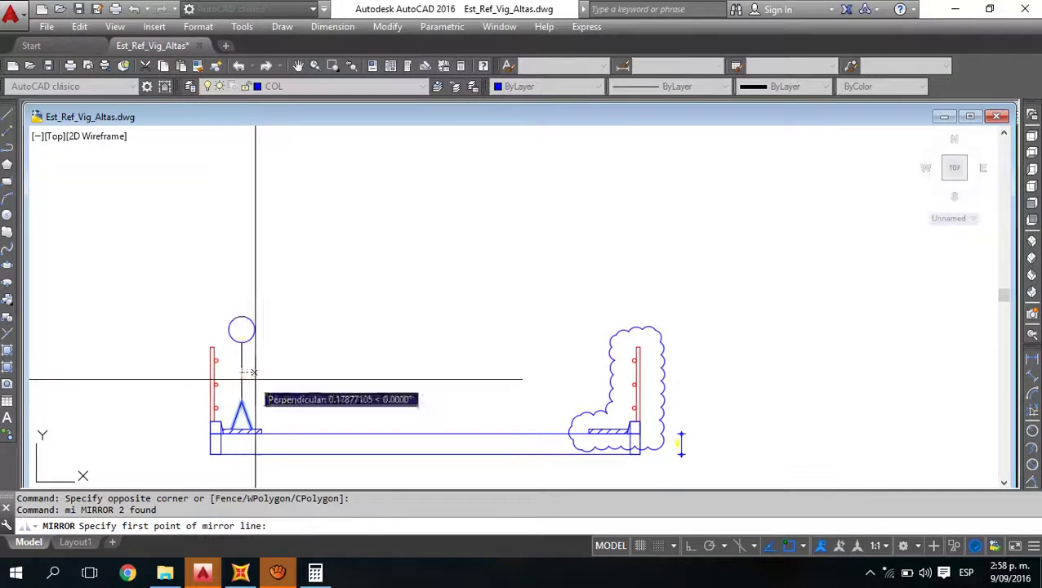
left_click(244, 380)
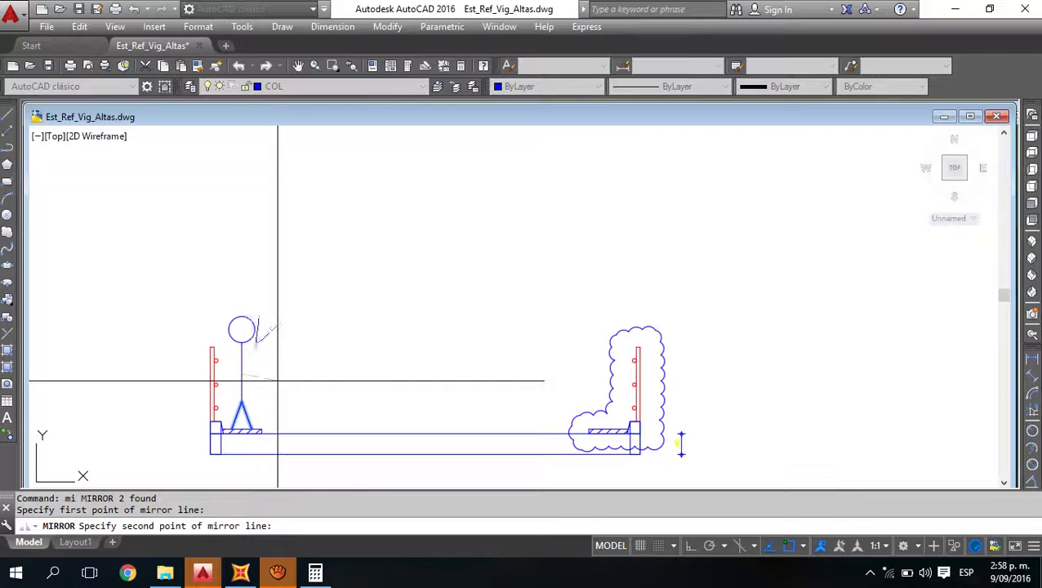
key("F8")
left_click(349, 372)
key("Return")
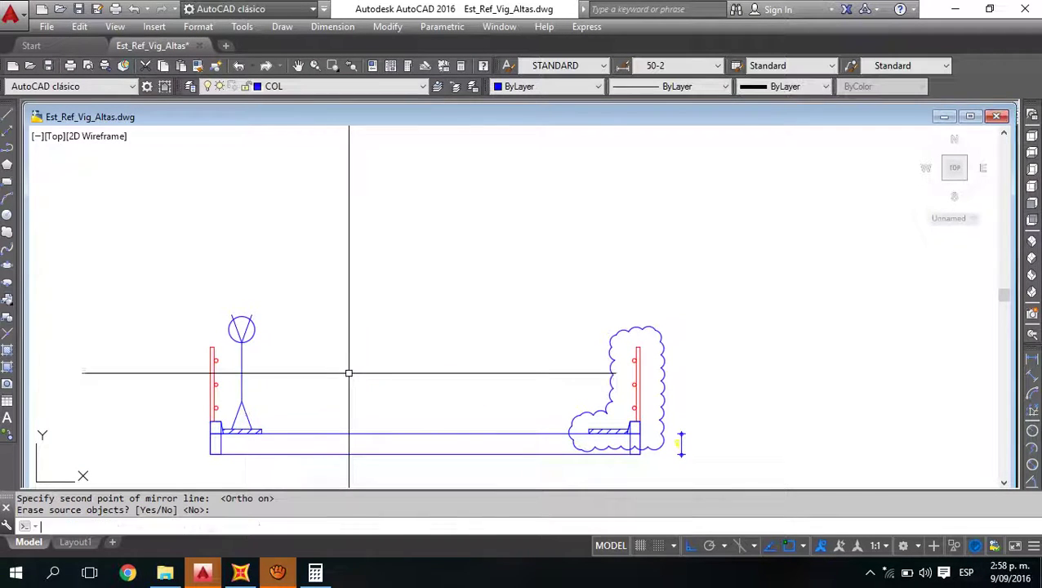
- Move the two mirrored arm lines vertically down from the head onto the figure's body
scroll(245, 331, "up", 3)
left_click(252, 349)
left_click(225, 344)
type("m")
key("Return")
left_click(450, 356)
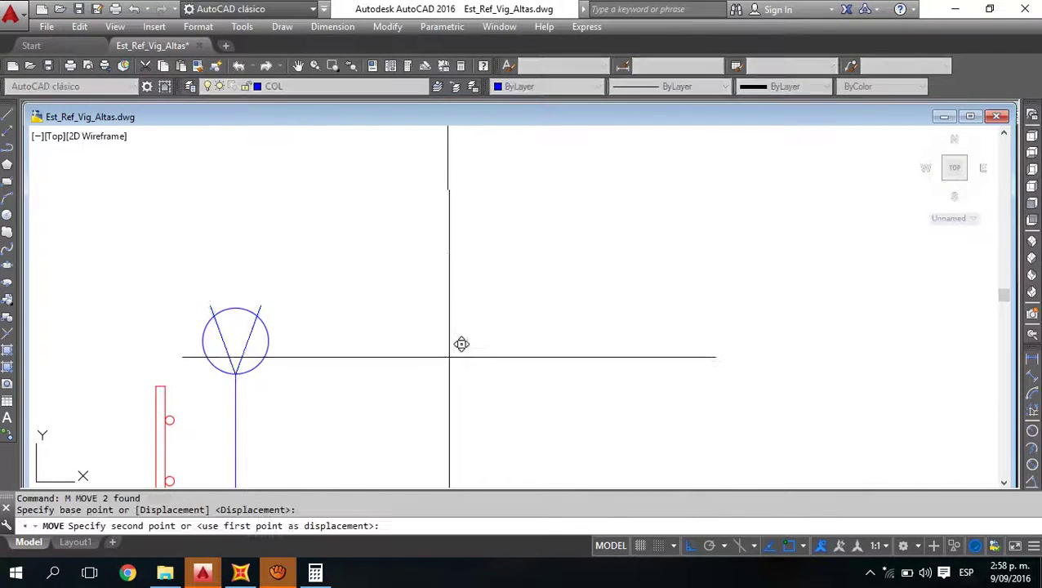
scroll(445, 433, "down", 3)
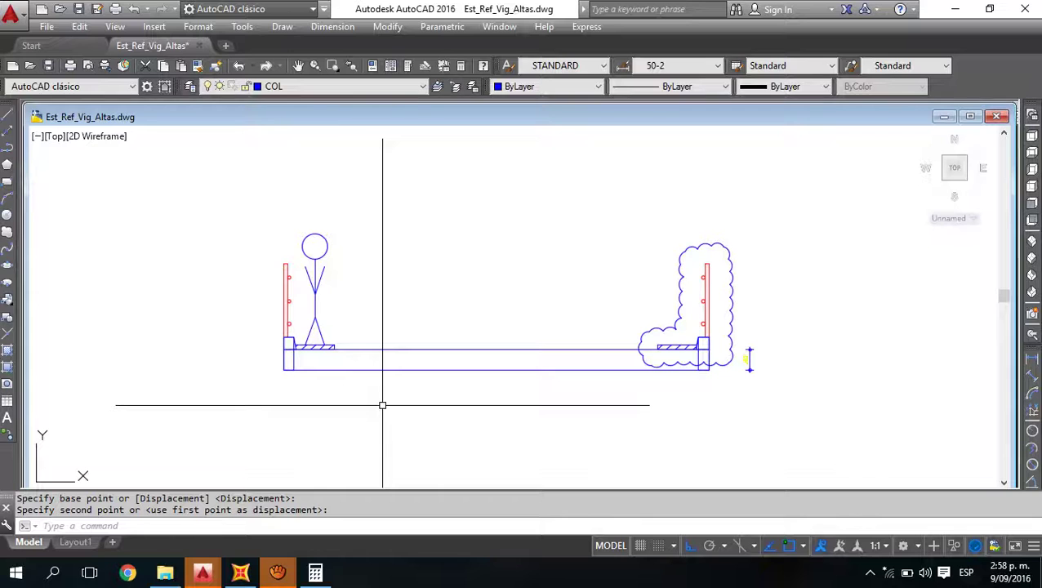
- Switch to SAP2000, restore its window to a smaller size, reposition it and extend its height down to the taskbar
left_click(202, 573)
left_click(265, 523)
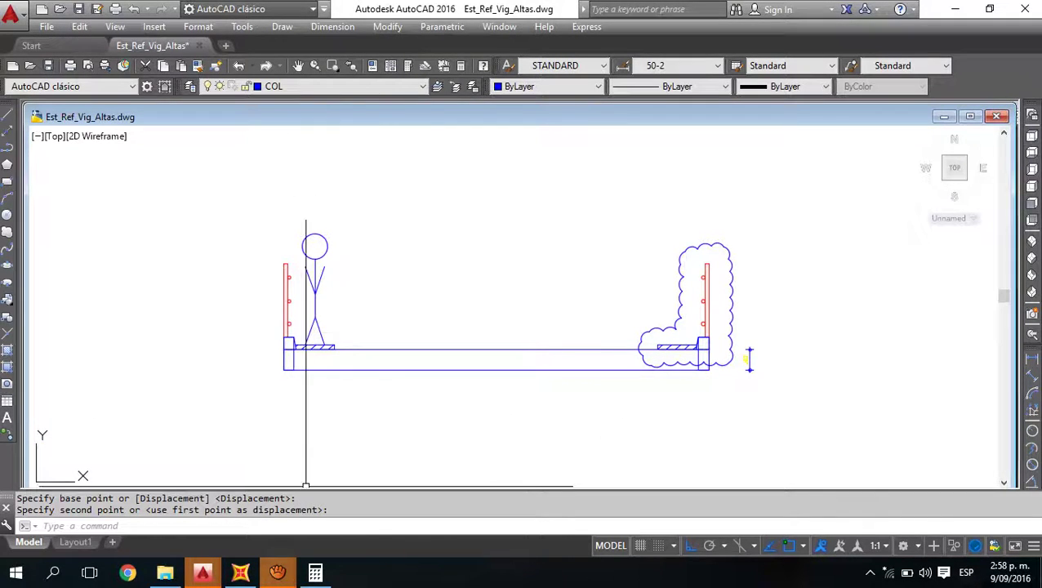
left_click(240, 572)
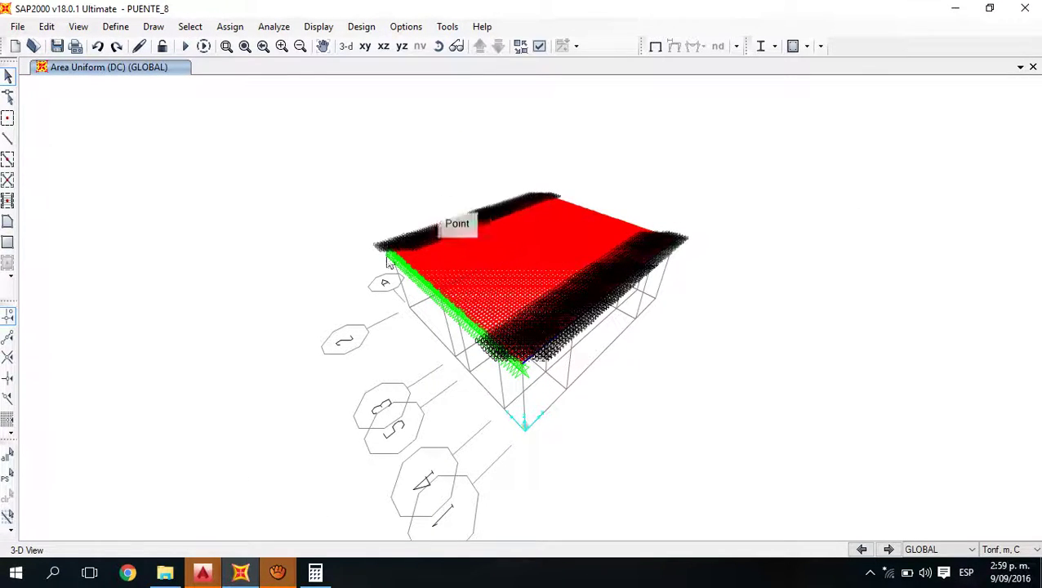
double_click(413, 12)
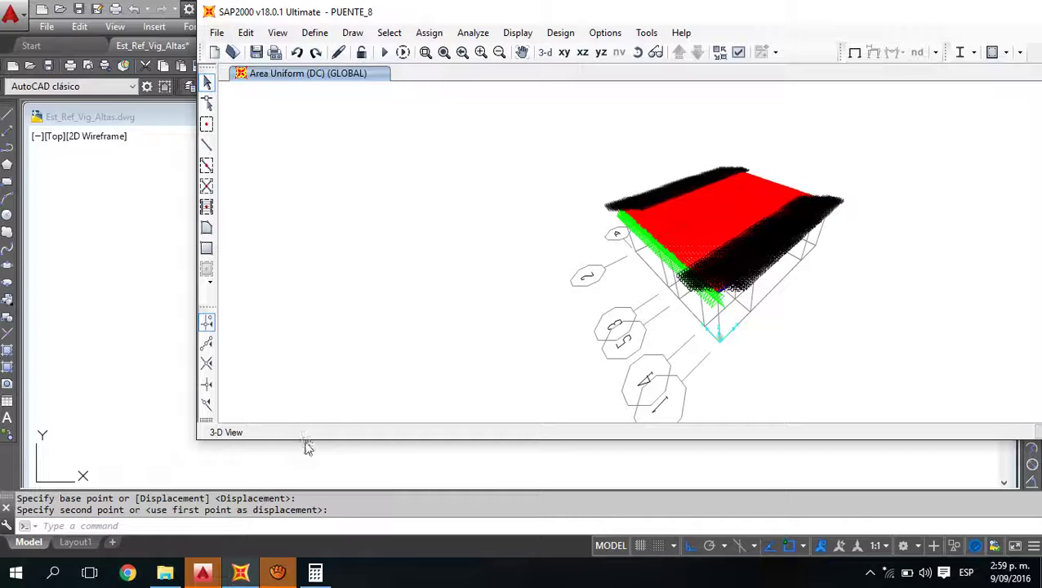
left_click_drag(462, 10, 364, 29)
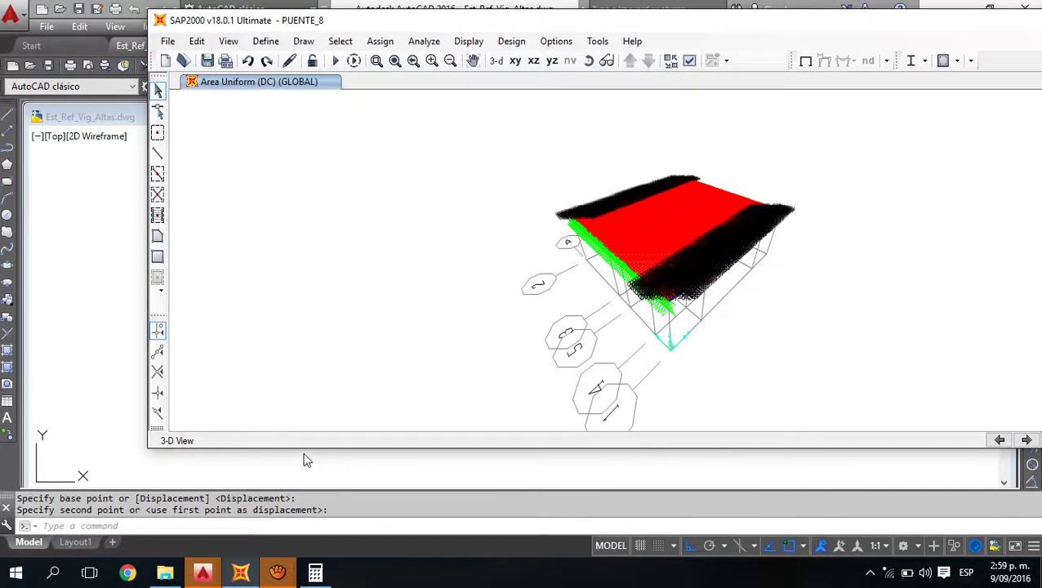
left_click_drag(302, 459, 304, 558)
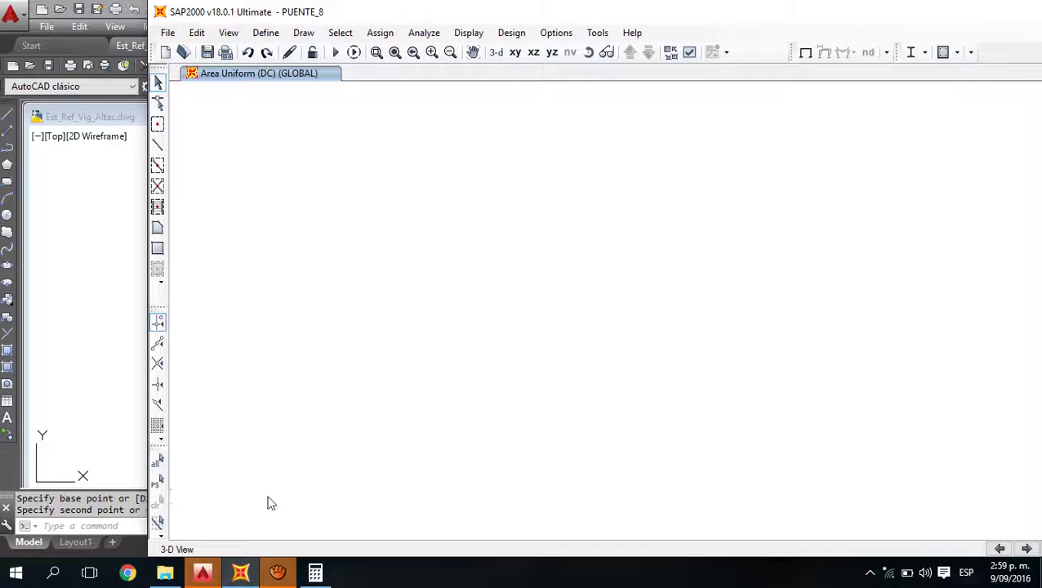
- Reselect the previously selected slab edge strips and review the load patterns available for an area uniform load, without assigning one
left_click(158, 484)
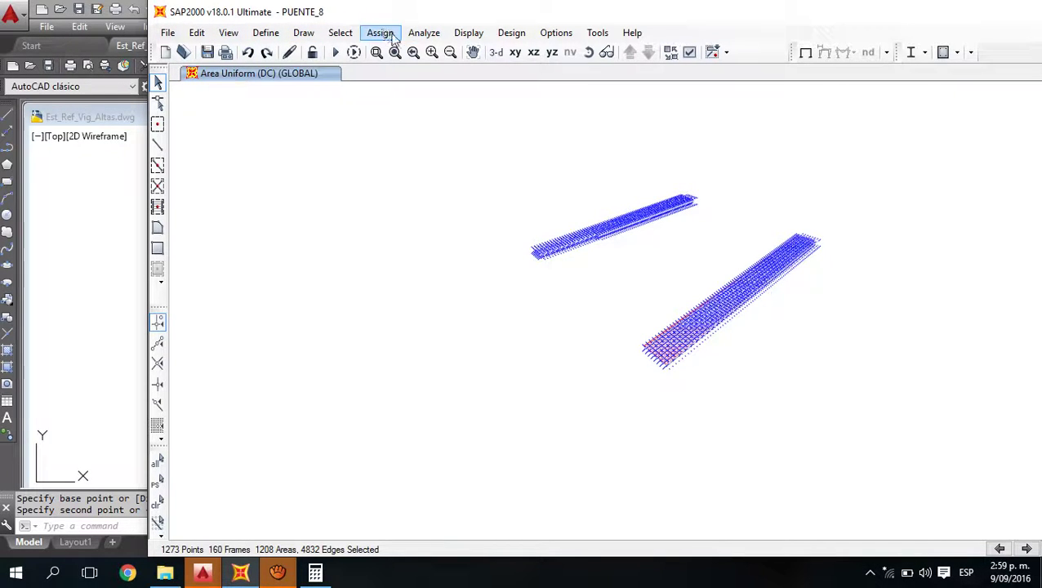
left_click(393, 37)
mouse_move(427, 220)
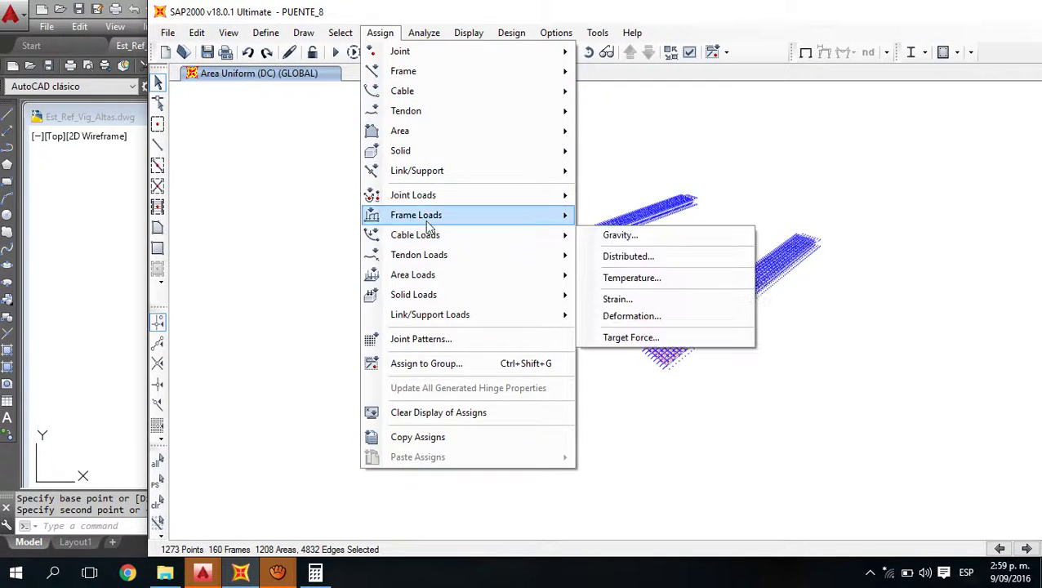
mouse_move(449, 275)
left_click(628, 297)
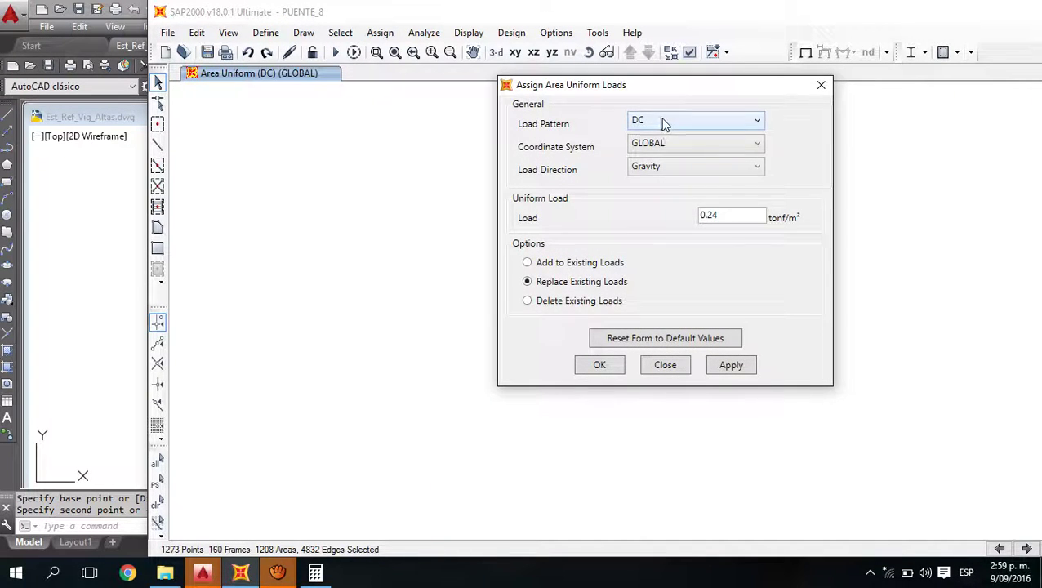
left_click(664, 123)
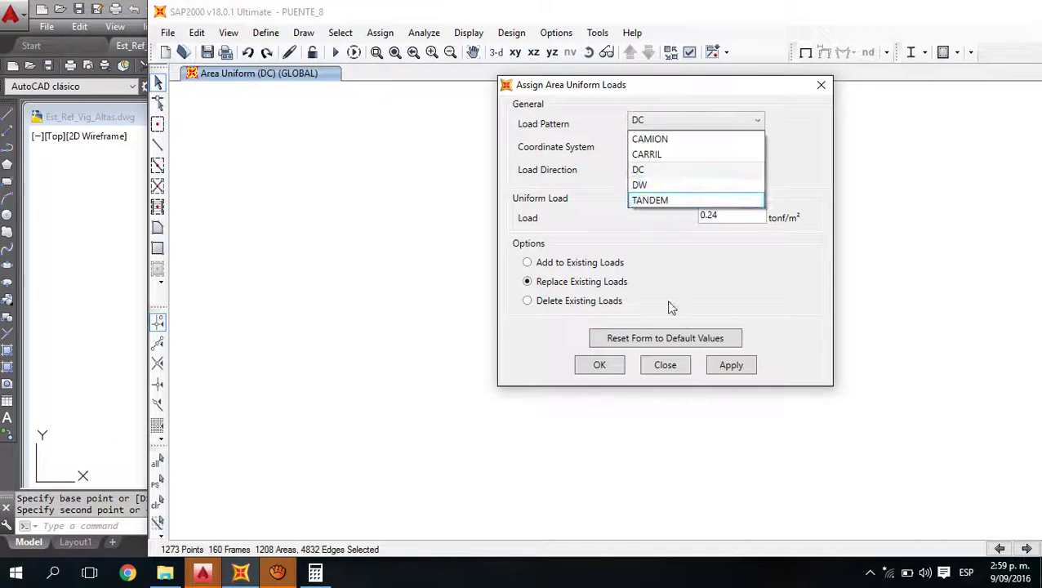
left_click(685, 370)
left_click(666, 365)
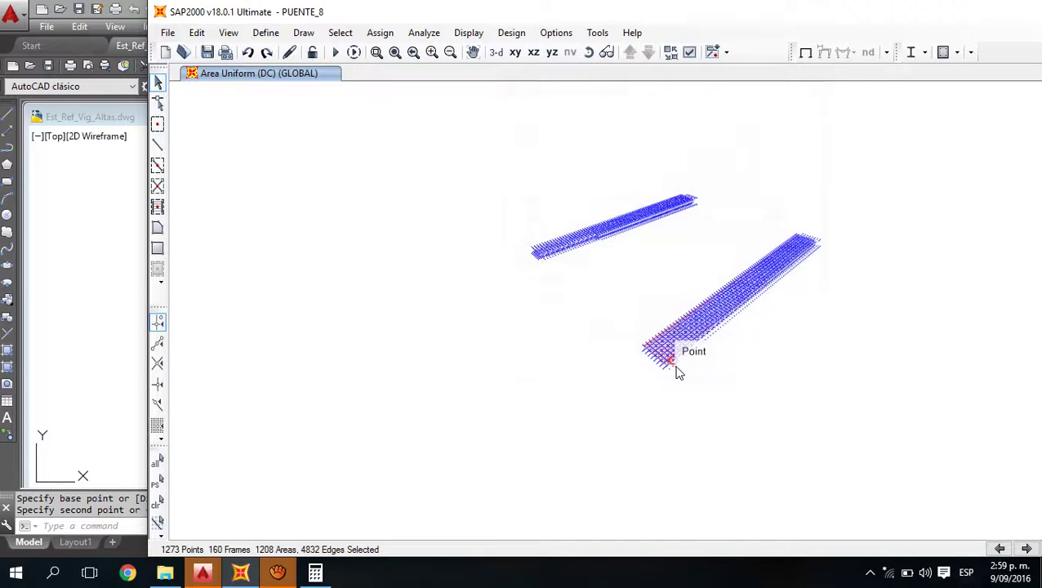
- Add a load pattern named PEATONAL of type LIVE with a self weight multiplier of 0
left_click(266, 33)
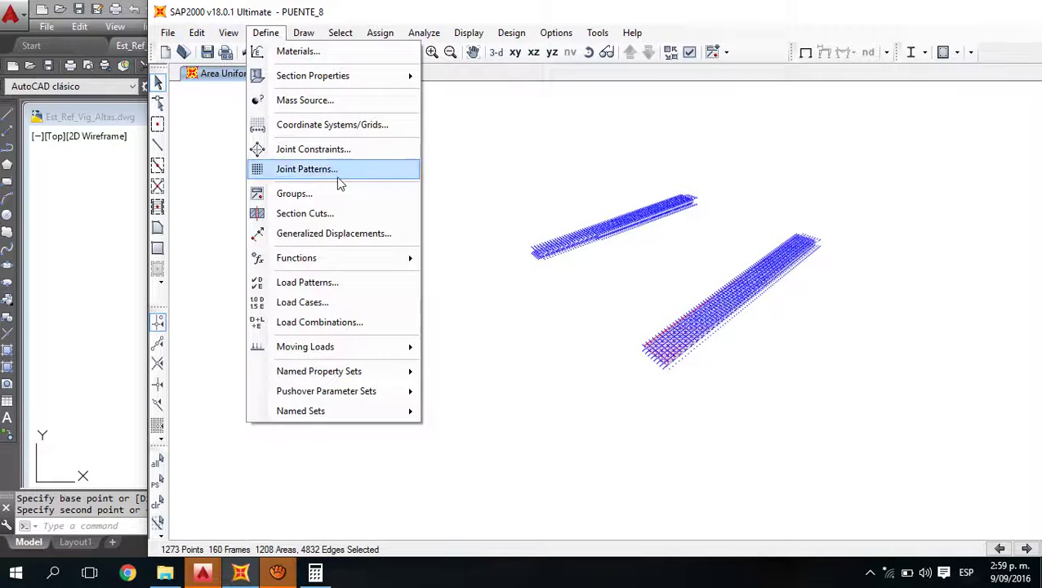
left_click(347, 285)
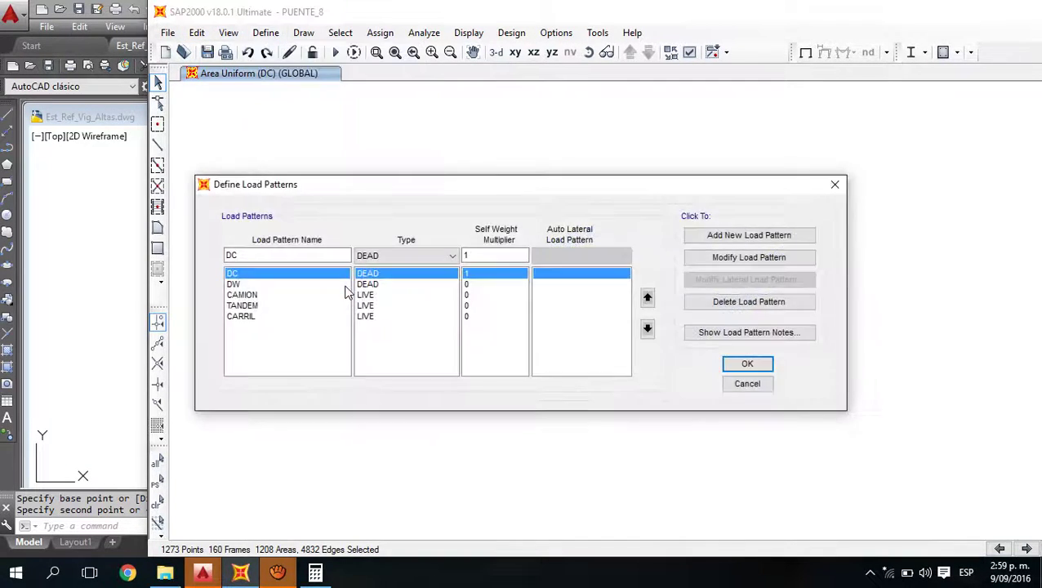
left_click(399, 257)
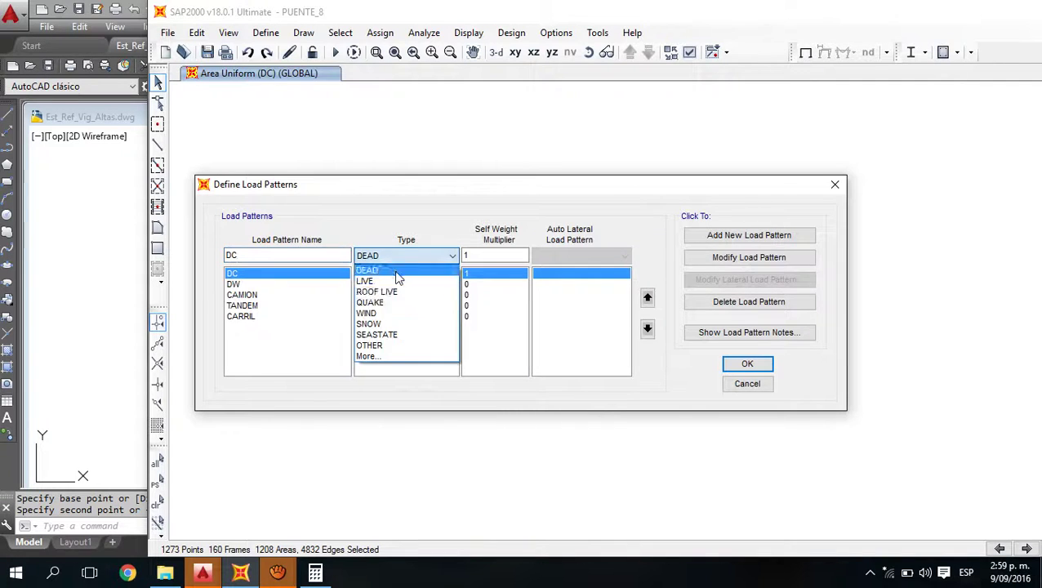
left_click(368, 294)
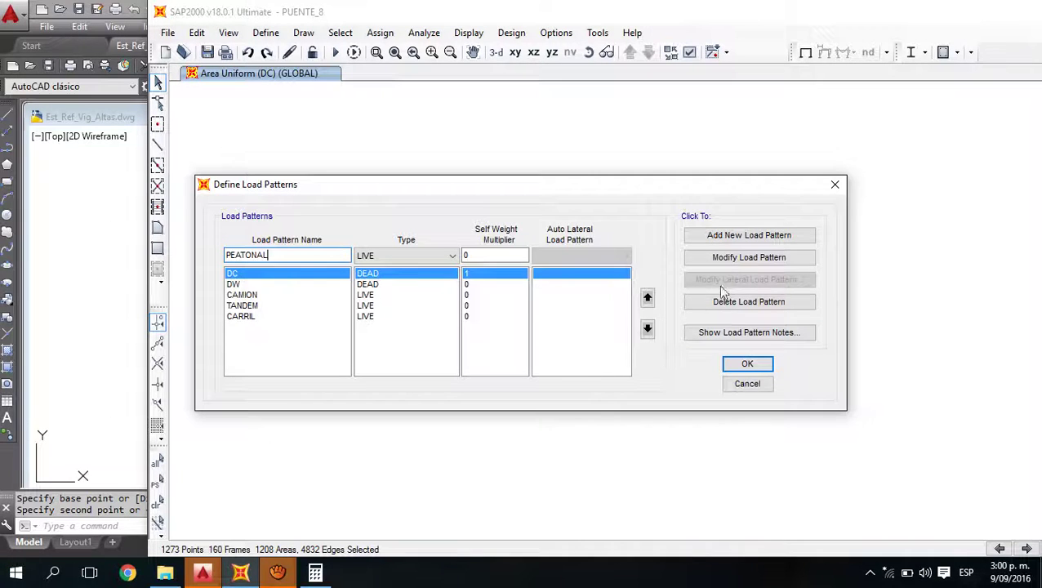
left_click(749, 234)
left_click(748, 363)
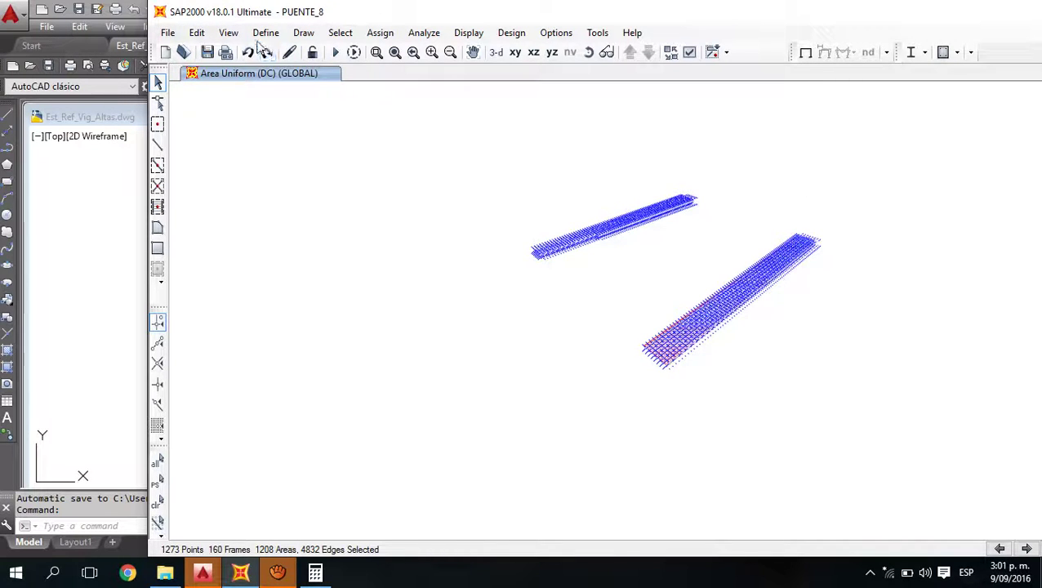
- Assign a 0.5 tonf/m² uniform gravity load to the selected slab edge strips under the DC pattern, replacing existing loads
left_click(380, 32)
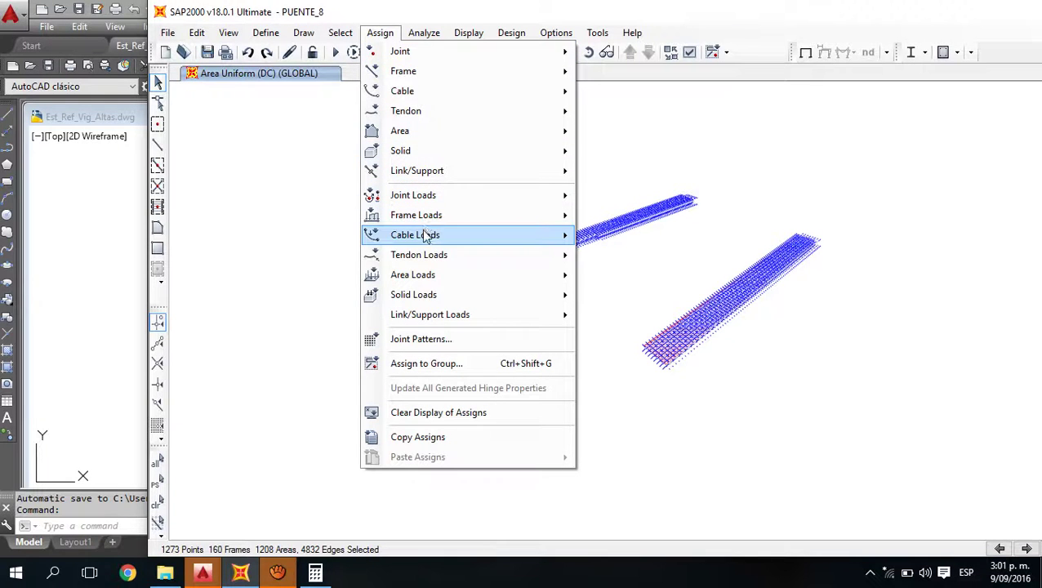
mouse_move(431, 241)
mouse_move(431, 277)
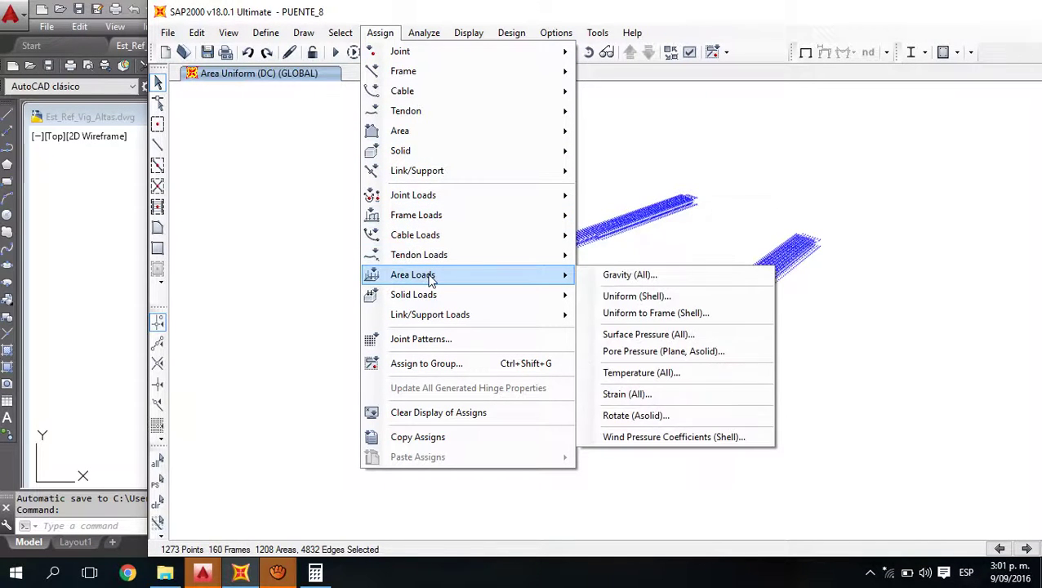
left_click(637, 296)
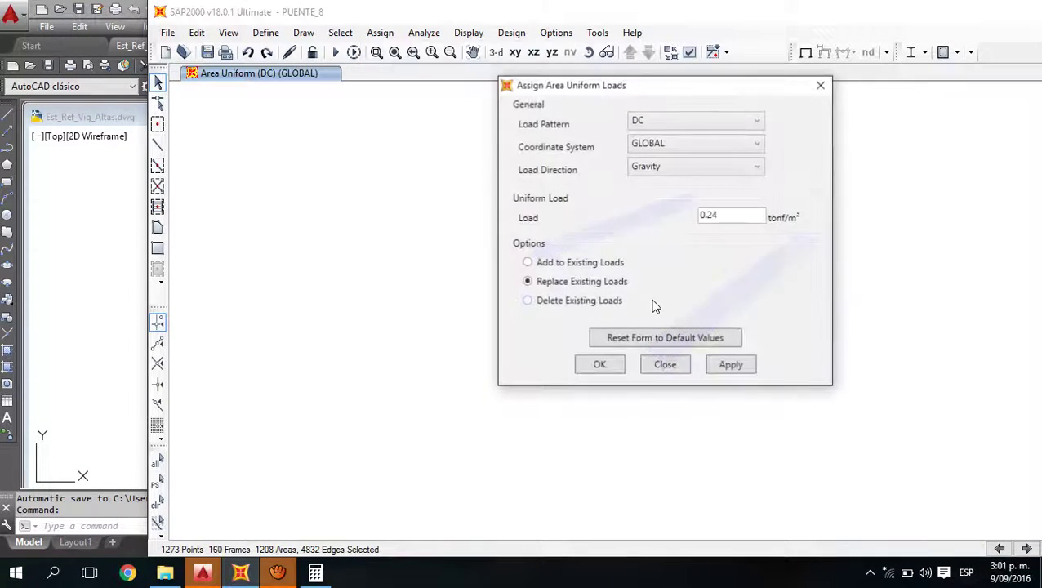
left_click(745, 218)
key("BackSpace")
key("BackSpace")
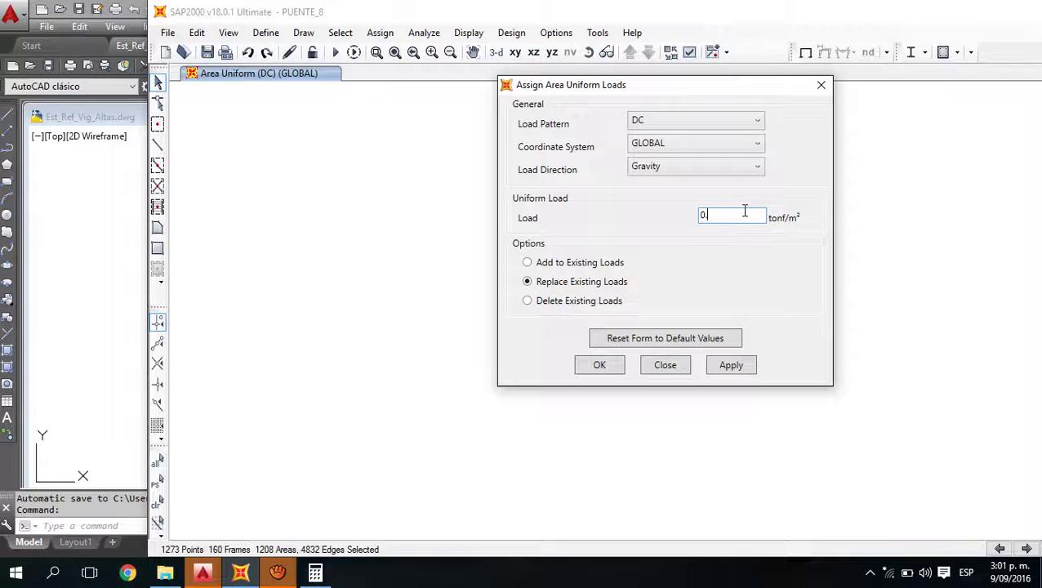
type("5")
left_click(731, 365)
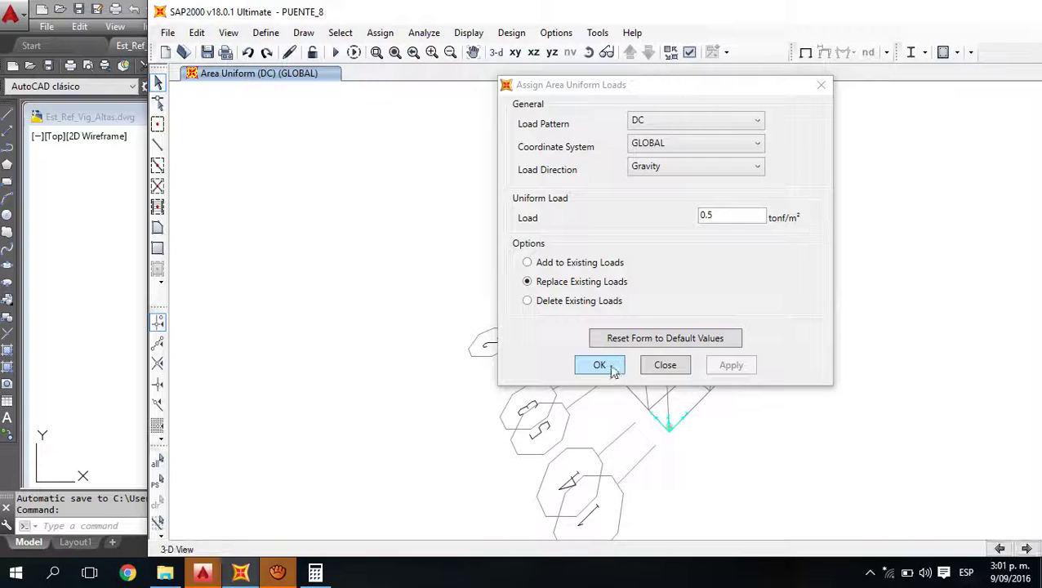
left_click(613, 369)
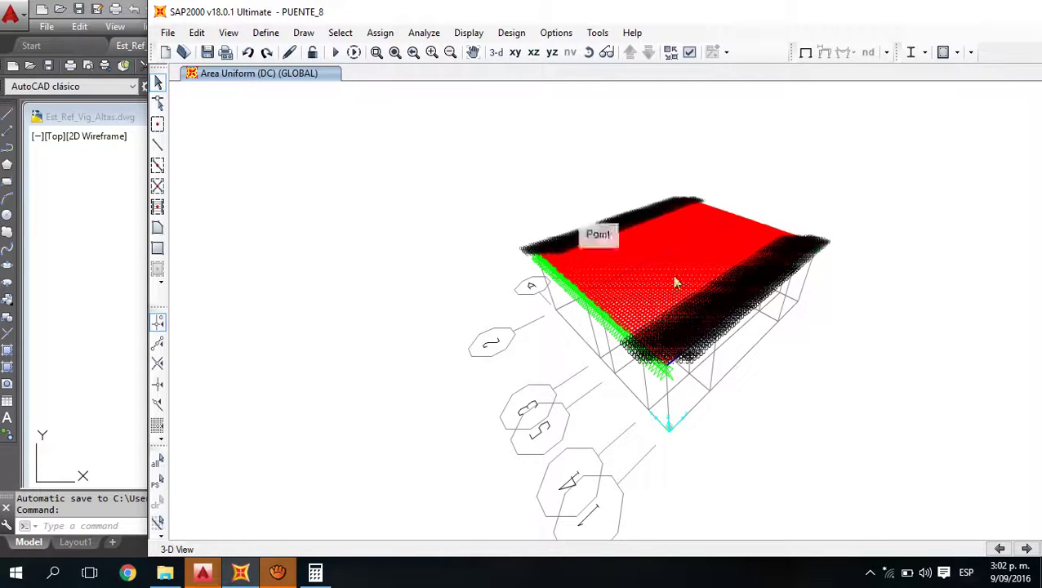
- Switch to AutoCAD to examine the bridge cross-section with the pedestrian and sidewalks, and return to SAP2000
mouse_move(202, 572)
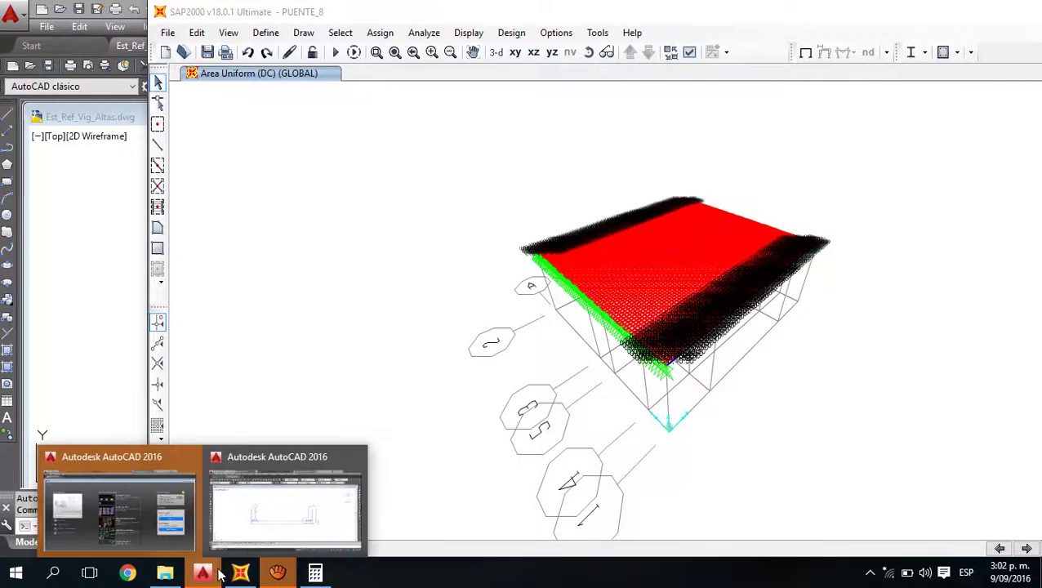
left_click(253, 535)
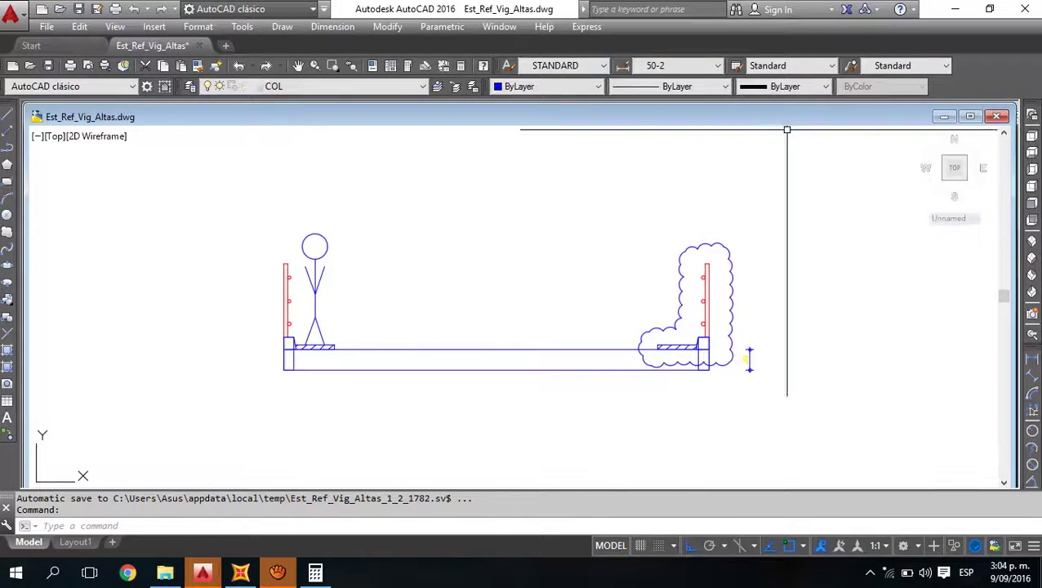
left_click(207, 563)
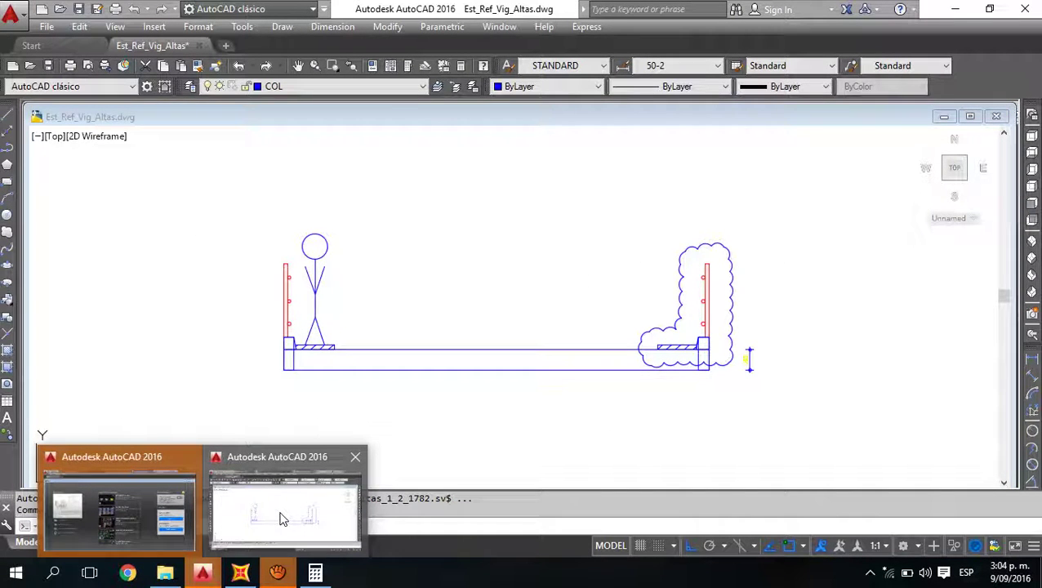
left_click(240, 574)
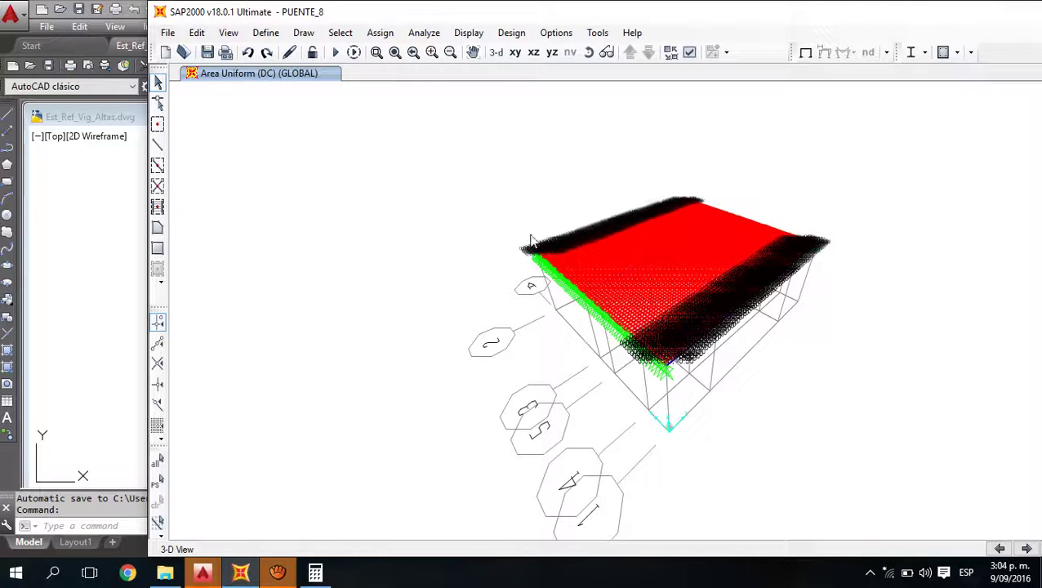
- Show the undeformed bridge model without load assignments and display it as an extruded view
left_click(806, 52)
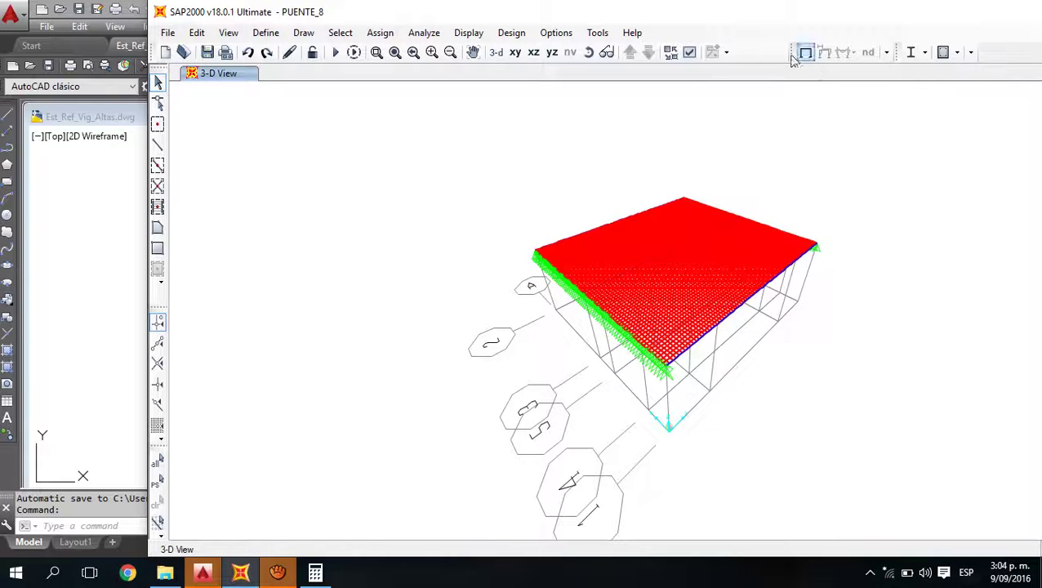
left_click(692, 56)
left_click(766, 385)
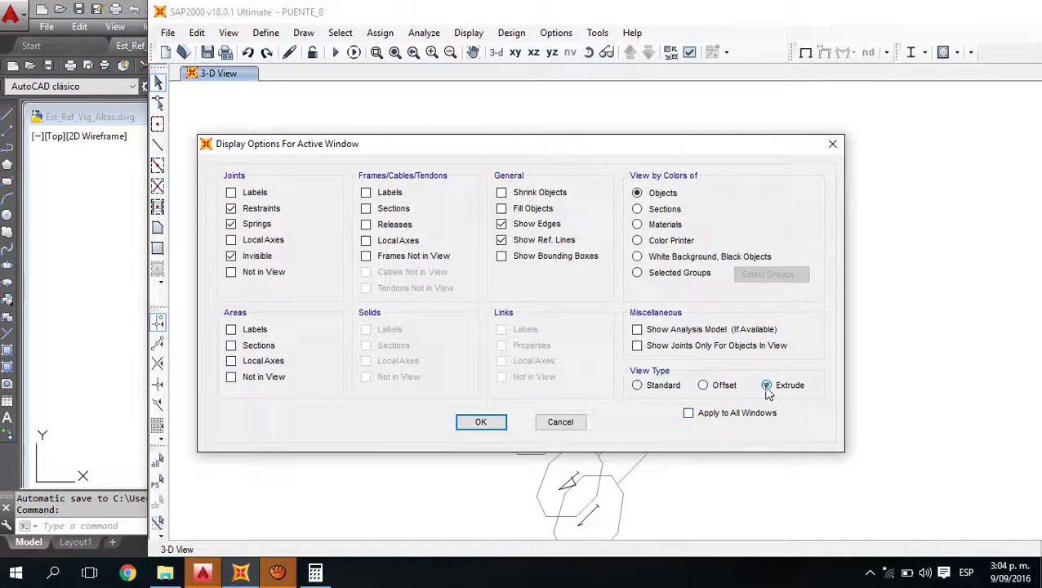
left_click(481, 422)
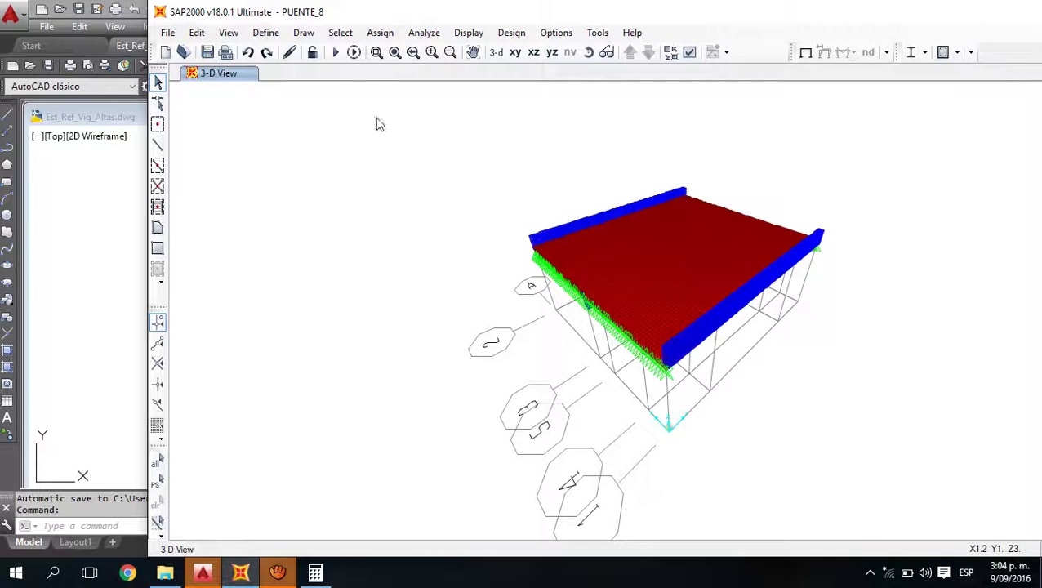
- Run the analysis with the listed load cases and examine the slab joint displacements on the DEAD deformed shape
left_click(335, 51)
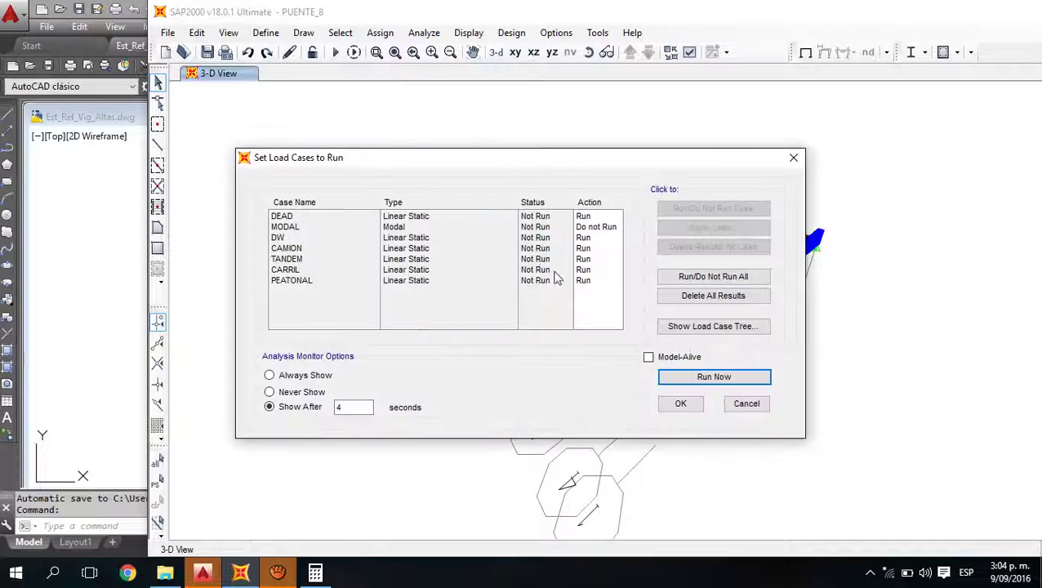
left_click(716, 377)
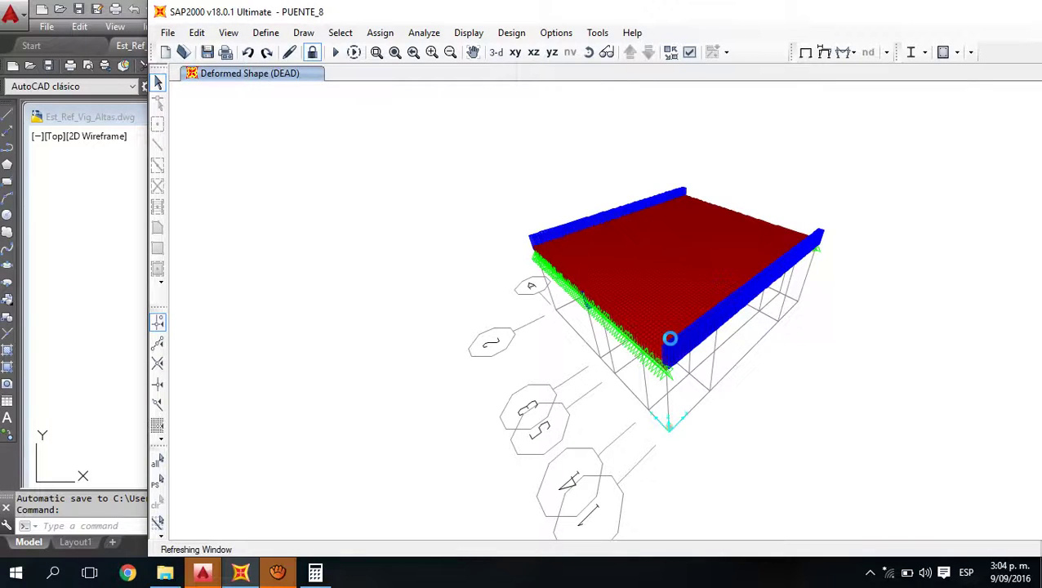
mouse_move(671, 344)
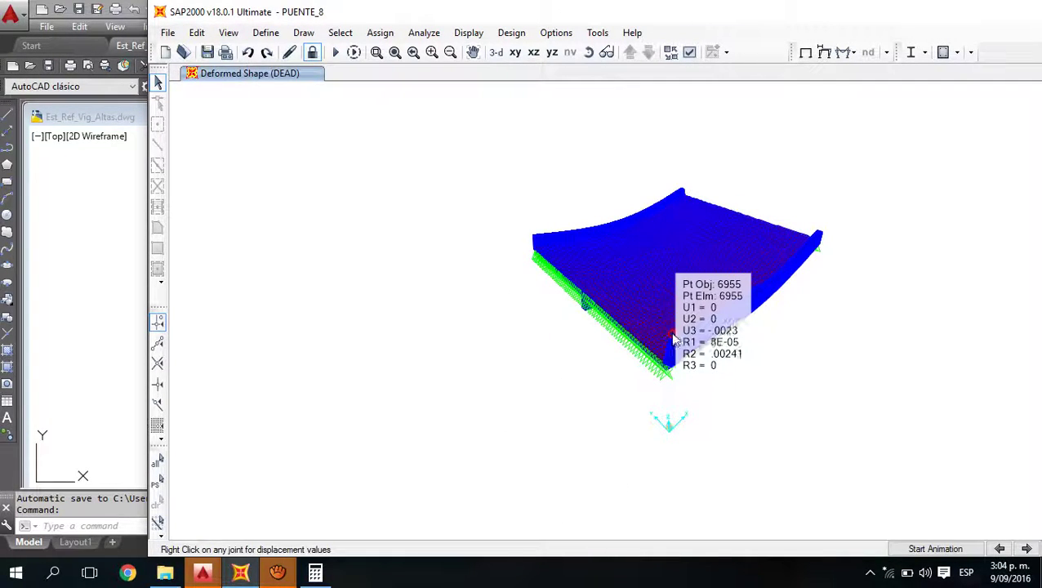
mouse_move(753, 308)
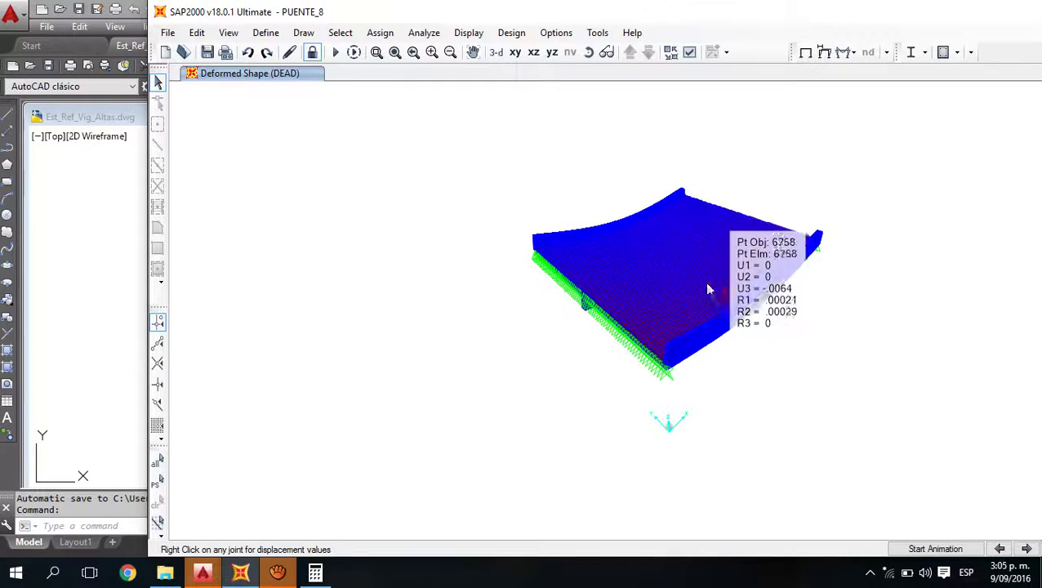
mouse_move(615, 205)
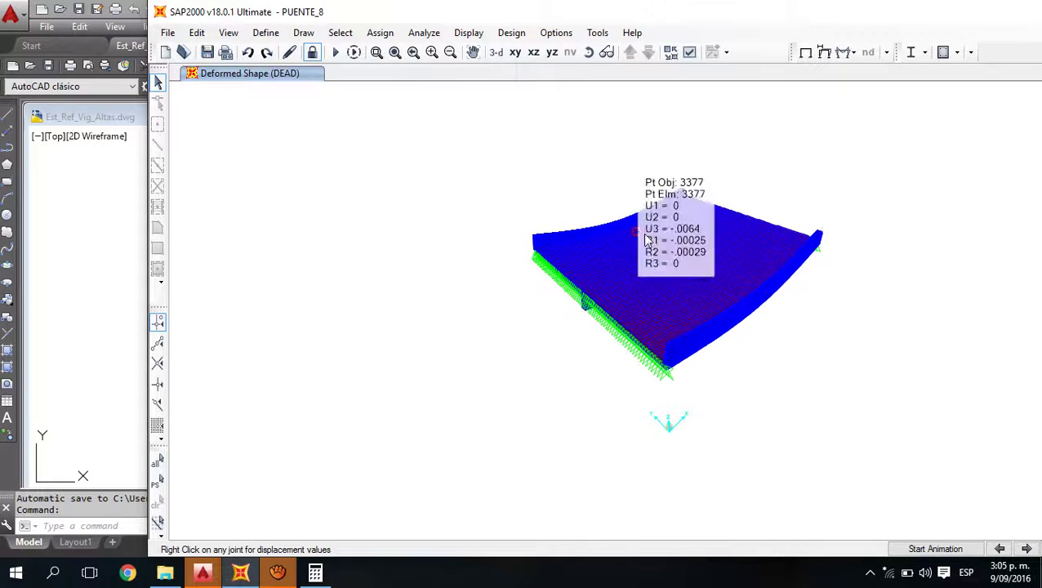
mouse_move(651, 238)
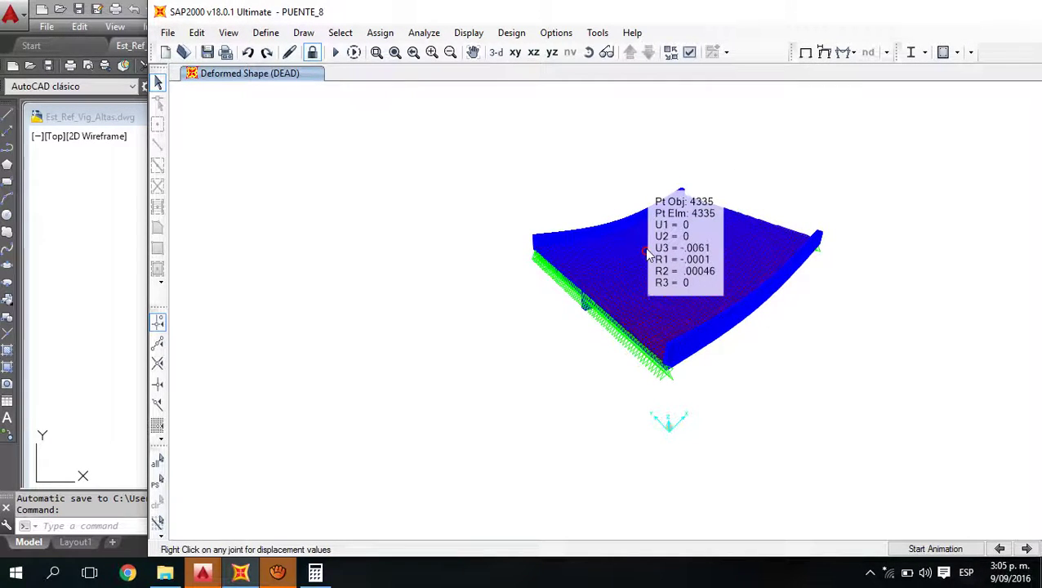
mouse_move(645, 258)
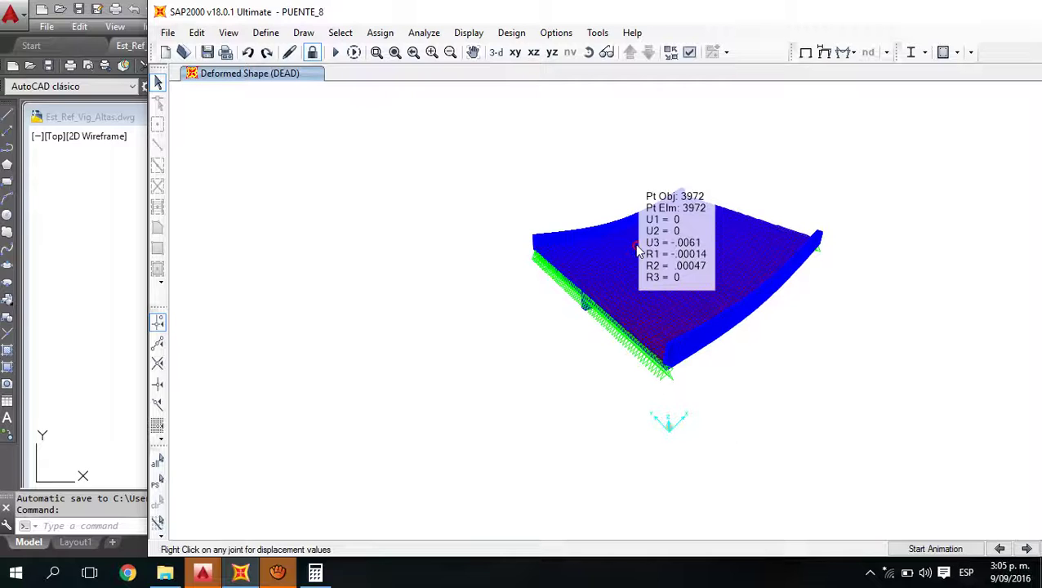
right_click(637, 245)
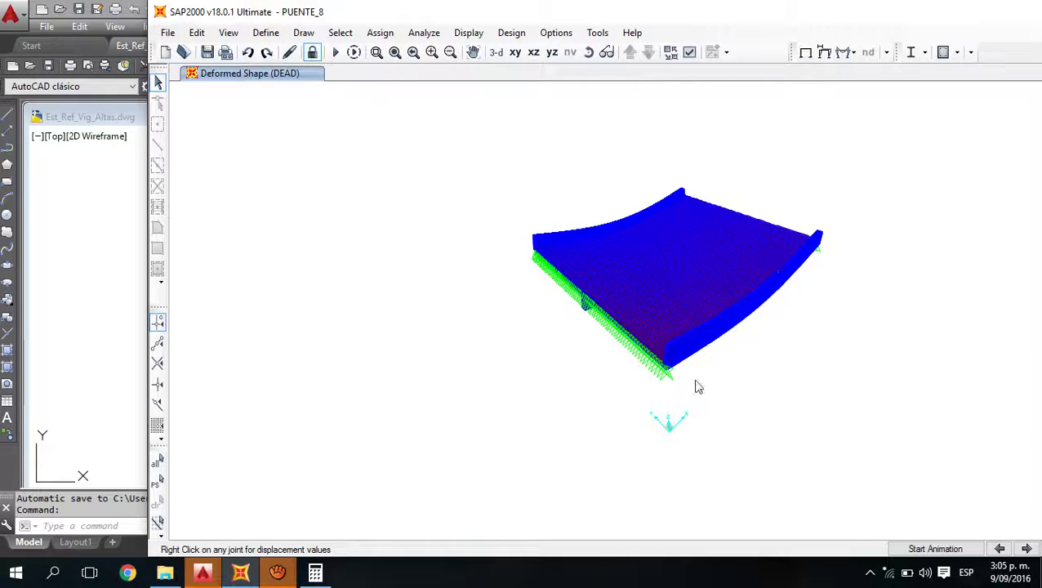
- Display the frames' Moment 3-3 force diagram for the COMBO DISEÑO_CAMION combination, filled and with automatic scaling
left_click(850, 52)
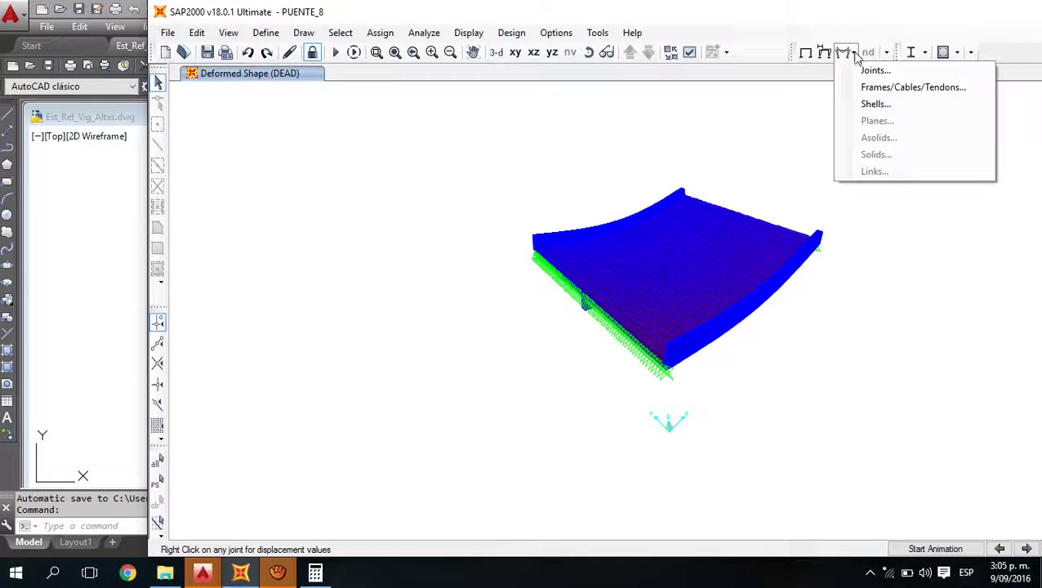
left_click(886, 86)
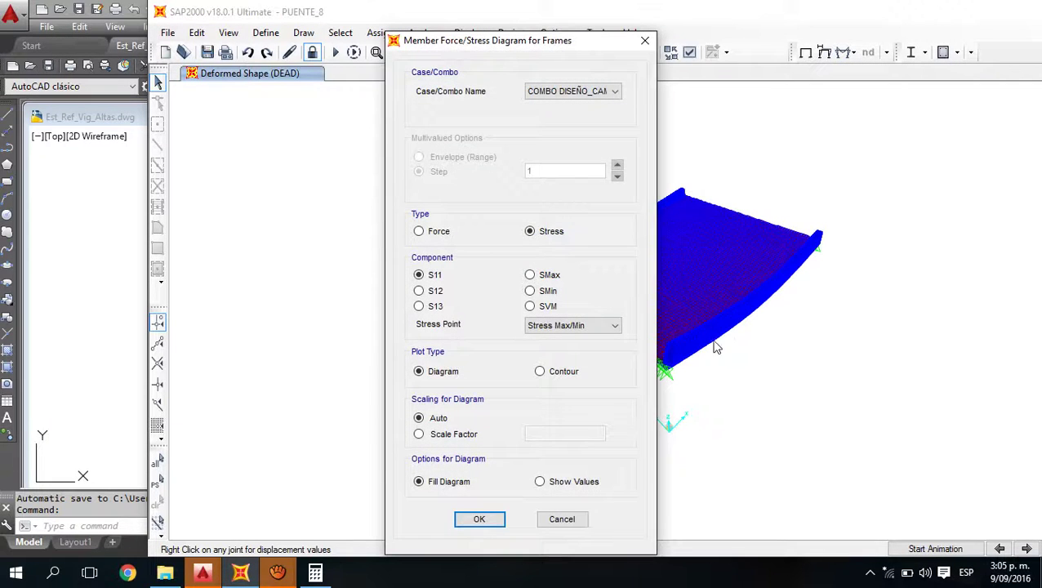
left_click(434, 234)
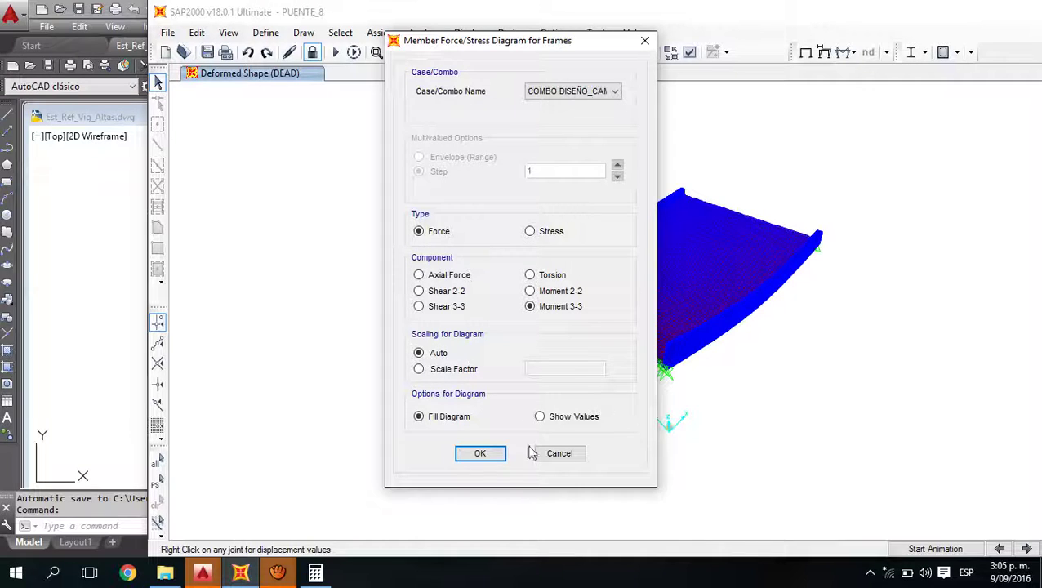
left_click(479, 456)
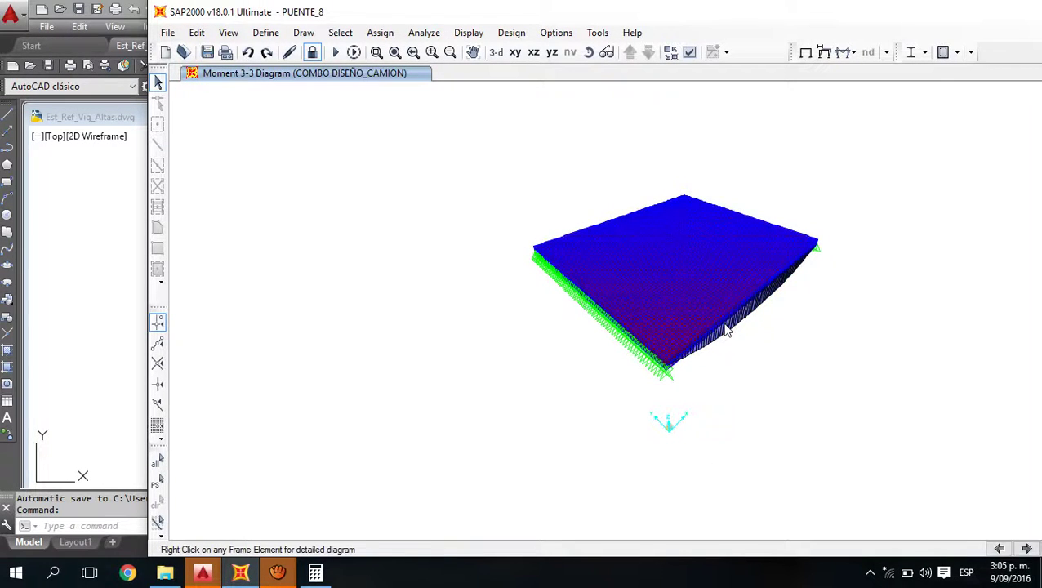
- Hide the area objects in the moment diagram view, leaving only the frames and supports displayed
left_click(689, 51)
left_click(268, 376)
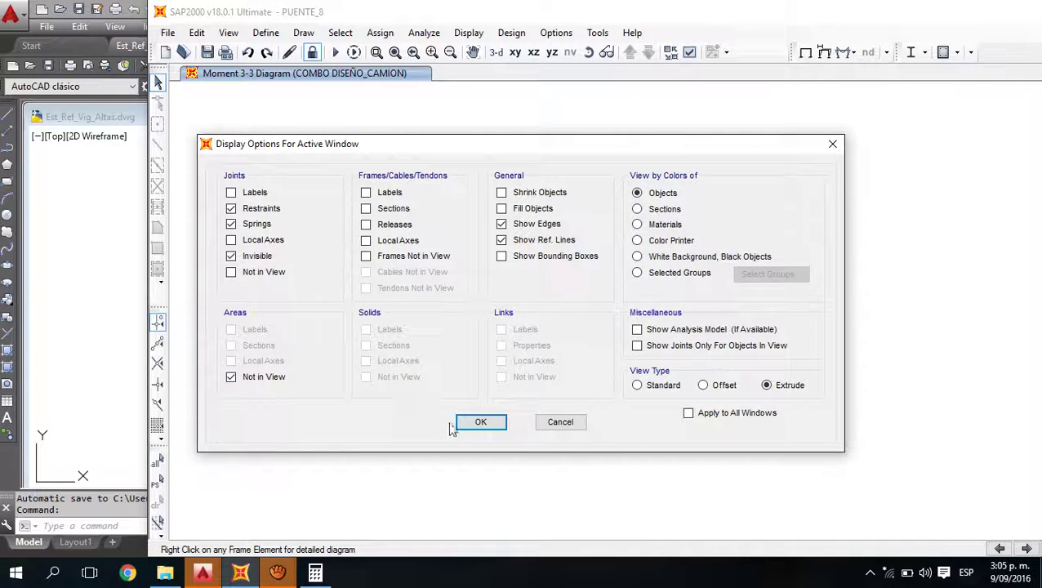
left_click(478, 423)
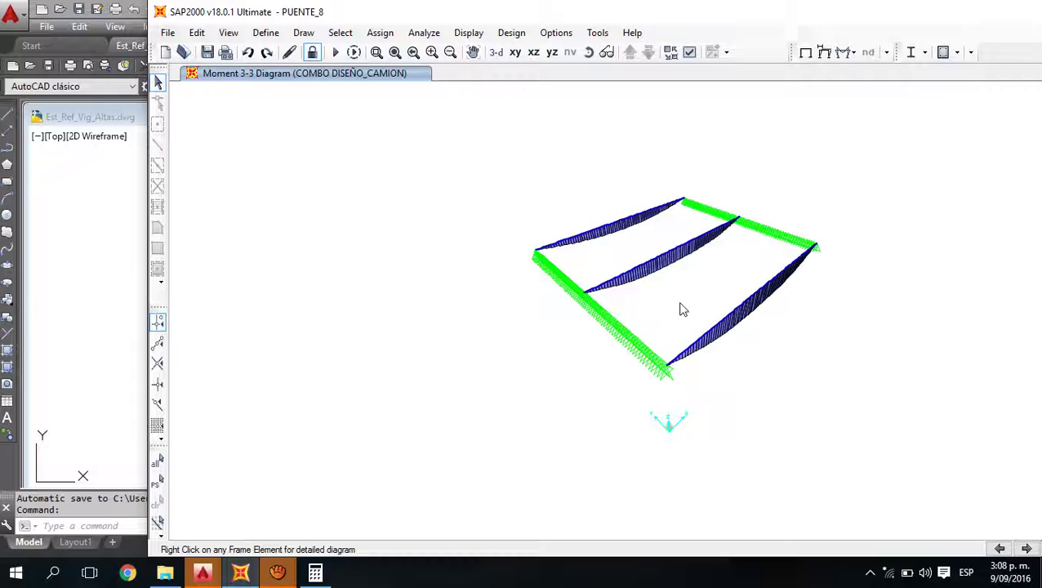
left_click(1010, 577)
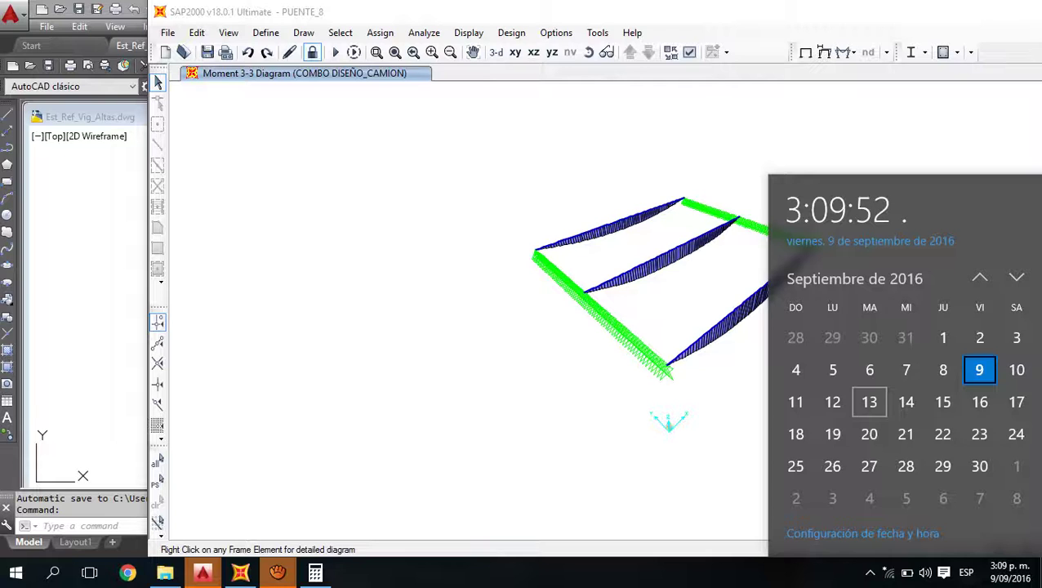
left_click(661, 440)
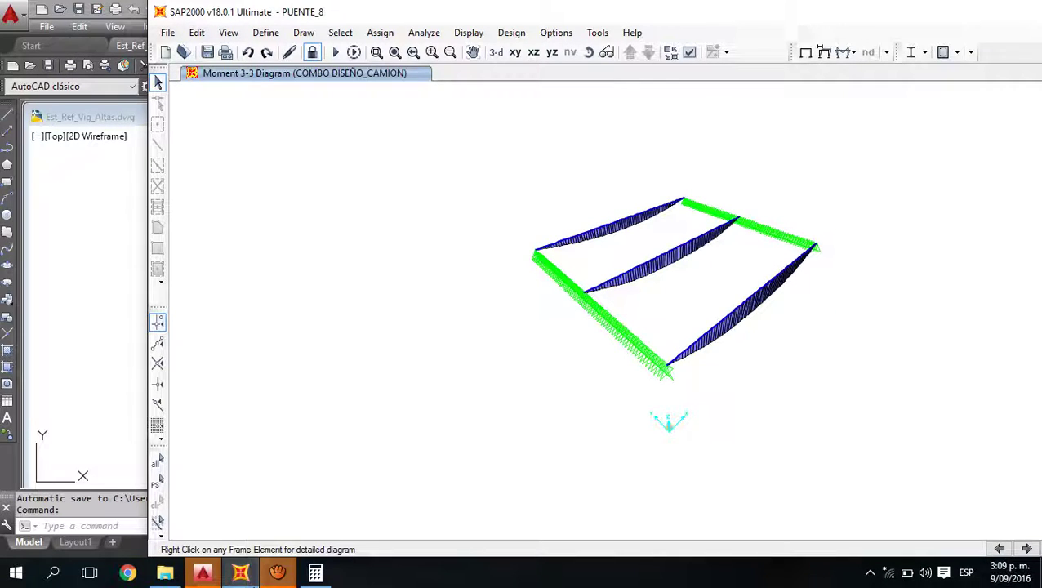
mouse_move(277, 577)
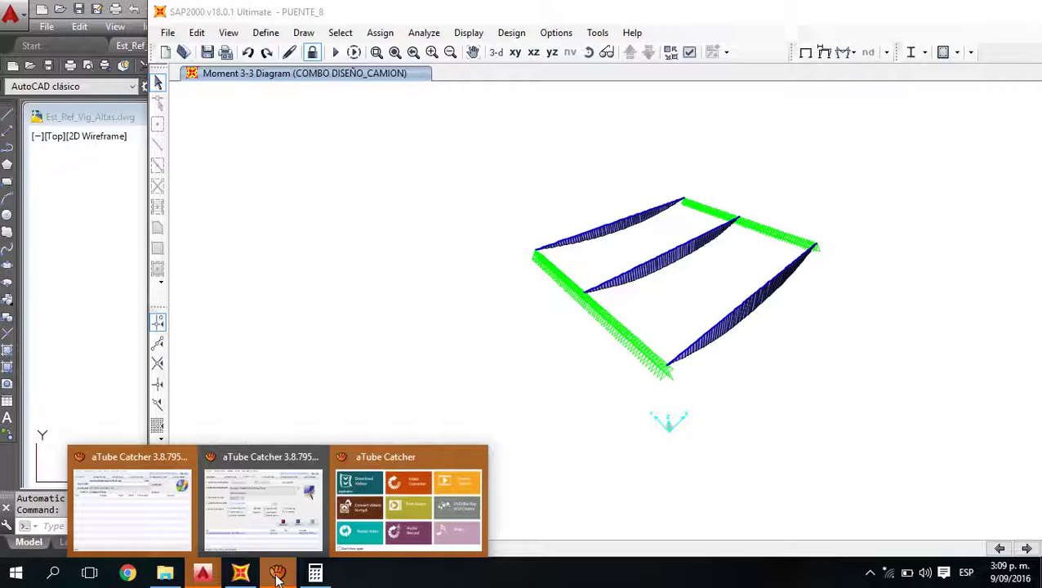